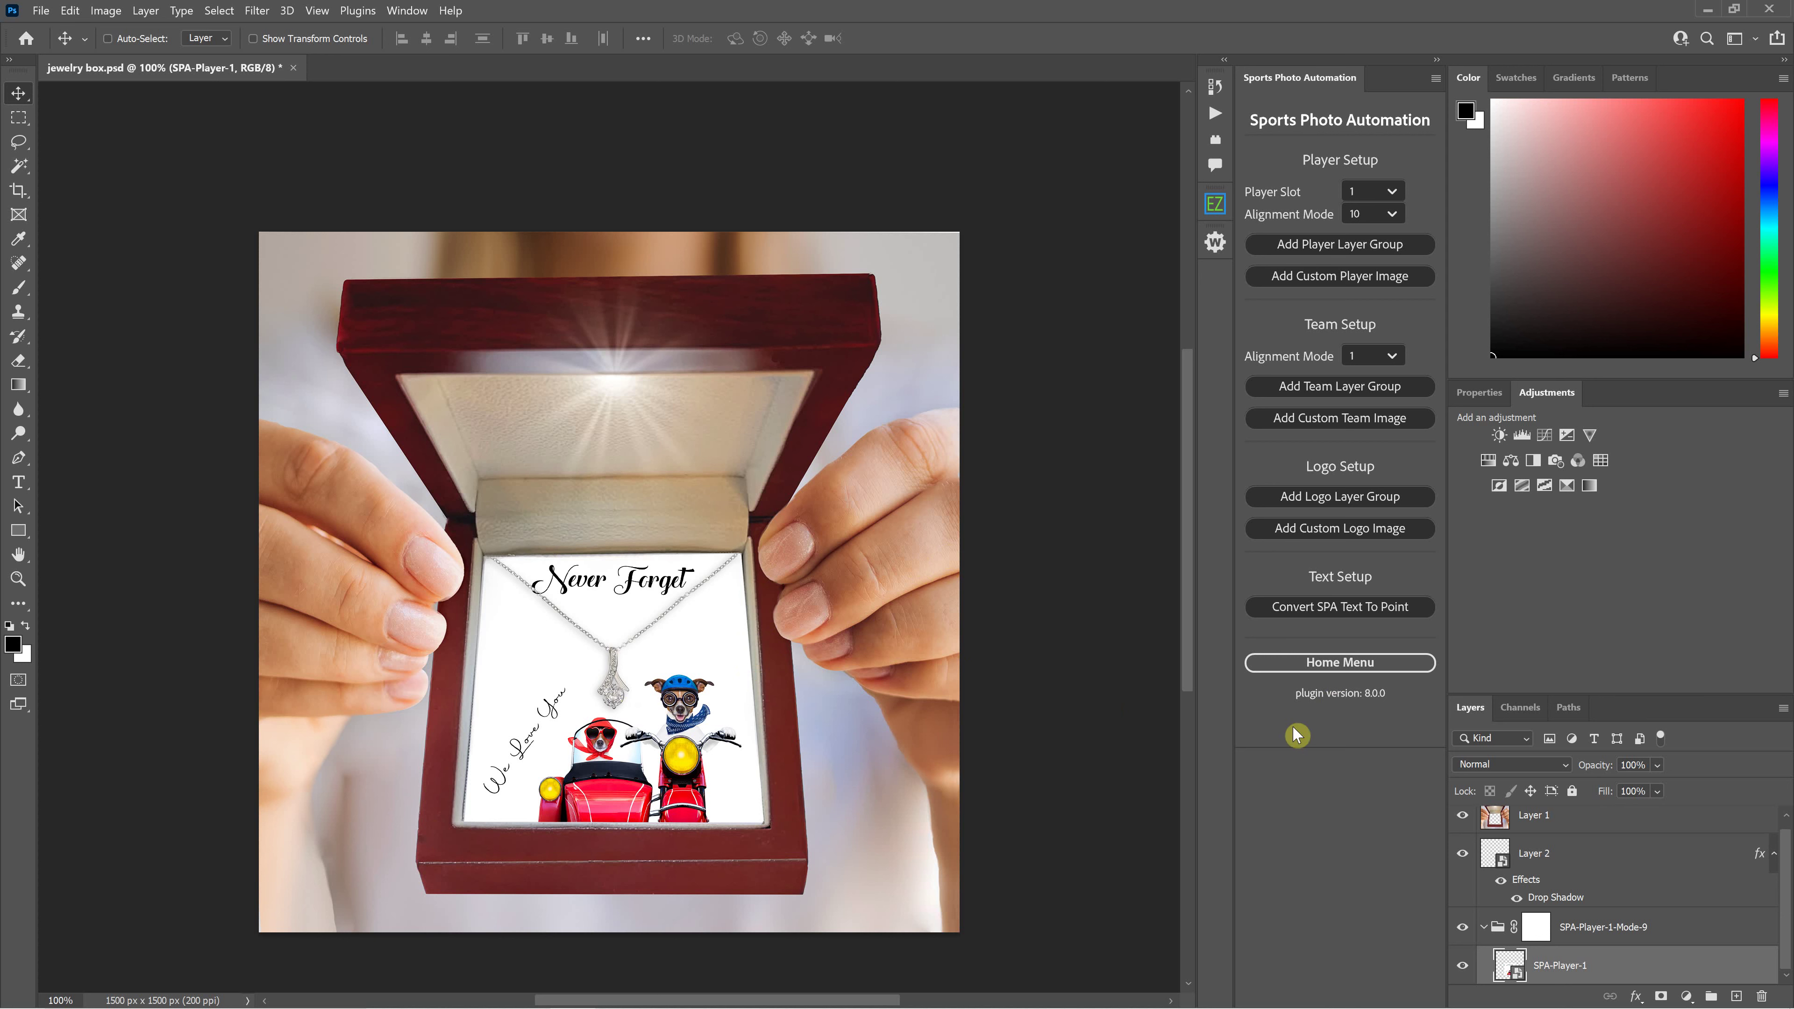
Toggle the necklace layer and dog card group off and back on to compare.
{"action": "scroll", "coordinate": [1582, 866], "scroll_direction": "up", "scroll_amount": 1}
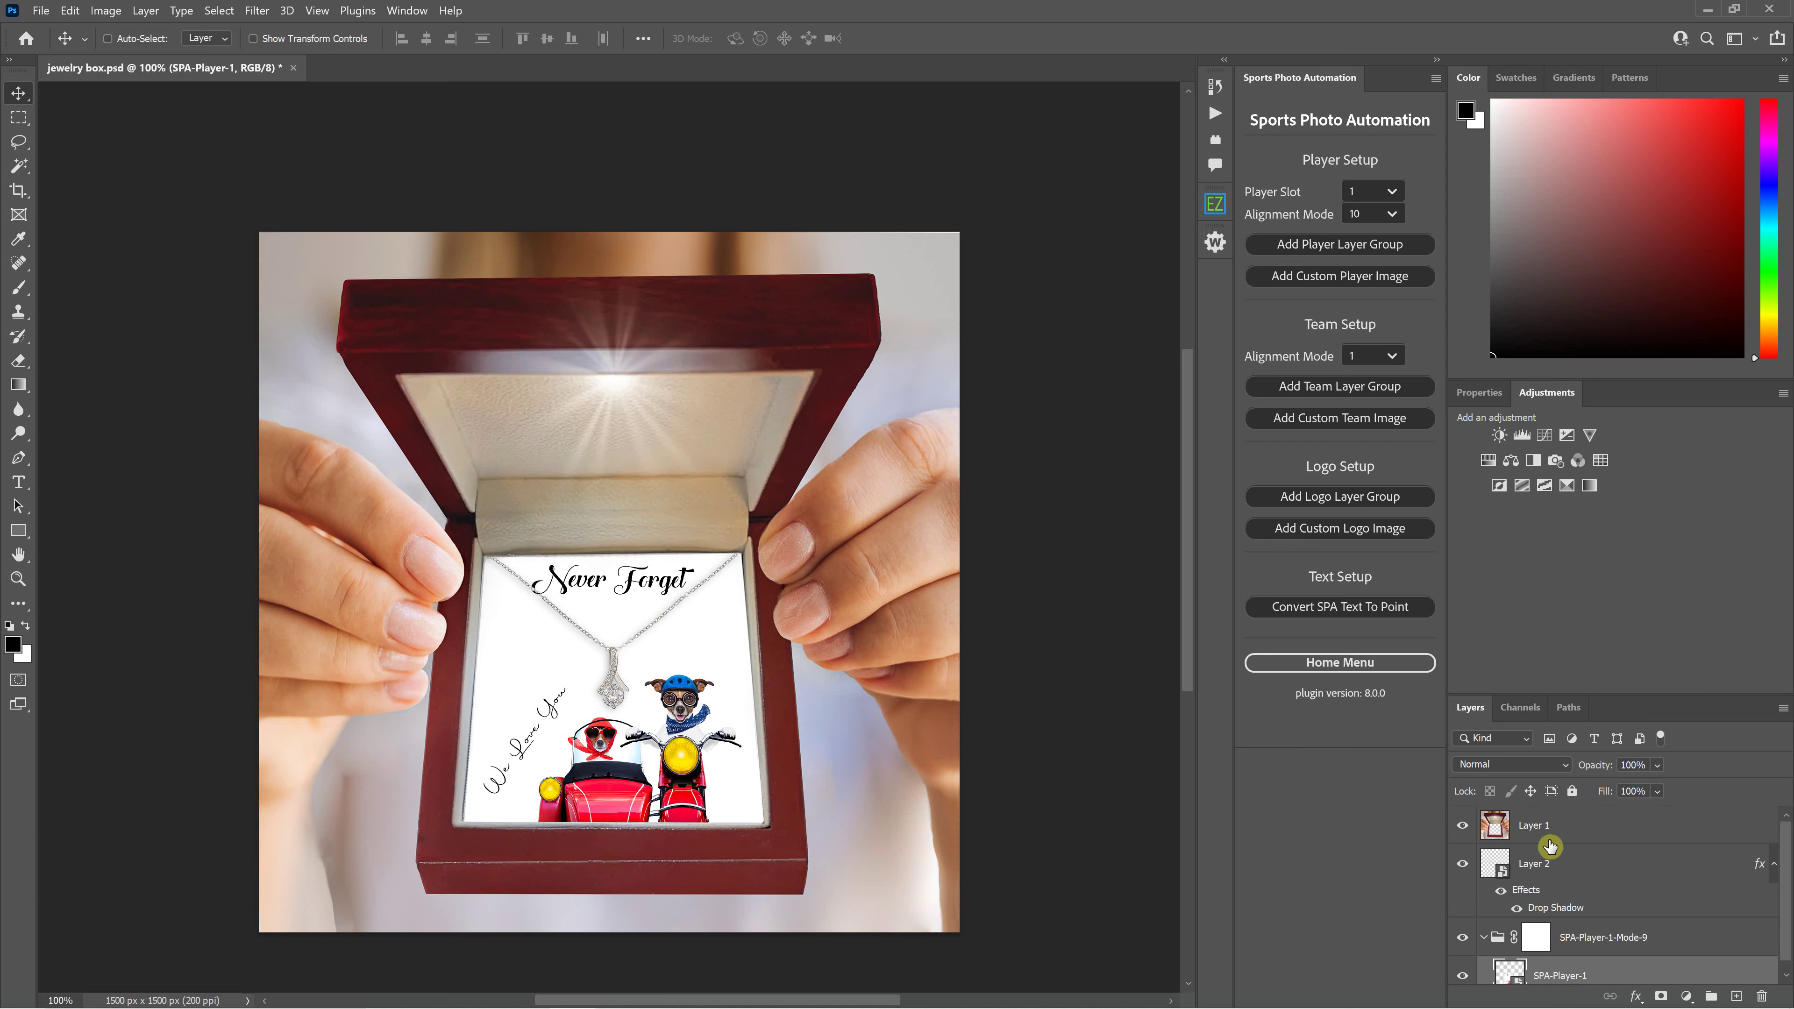
{"action": "left_click", "coordinate": [1462, 862]}
{"action": "left_click", "coordinate": [1462, 937]}
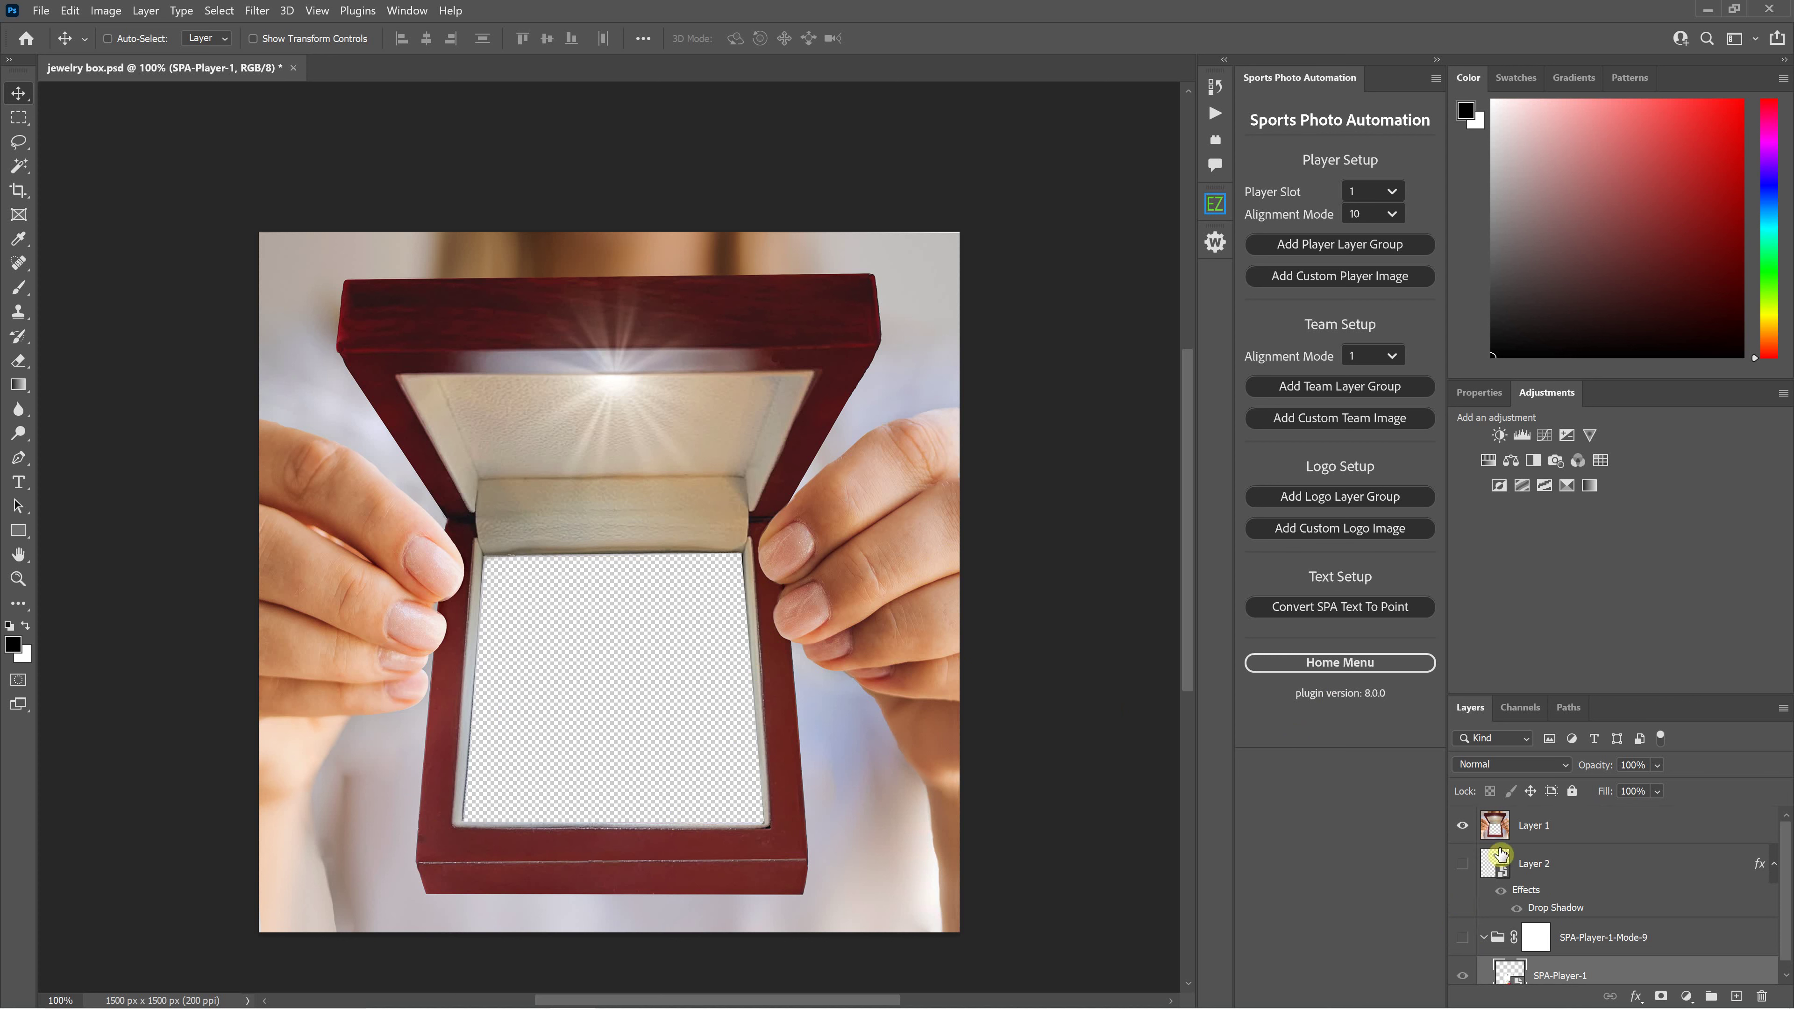
{"action": "left_click", "coordinate": [1463, 864]}
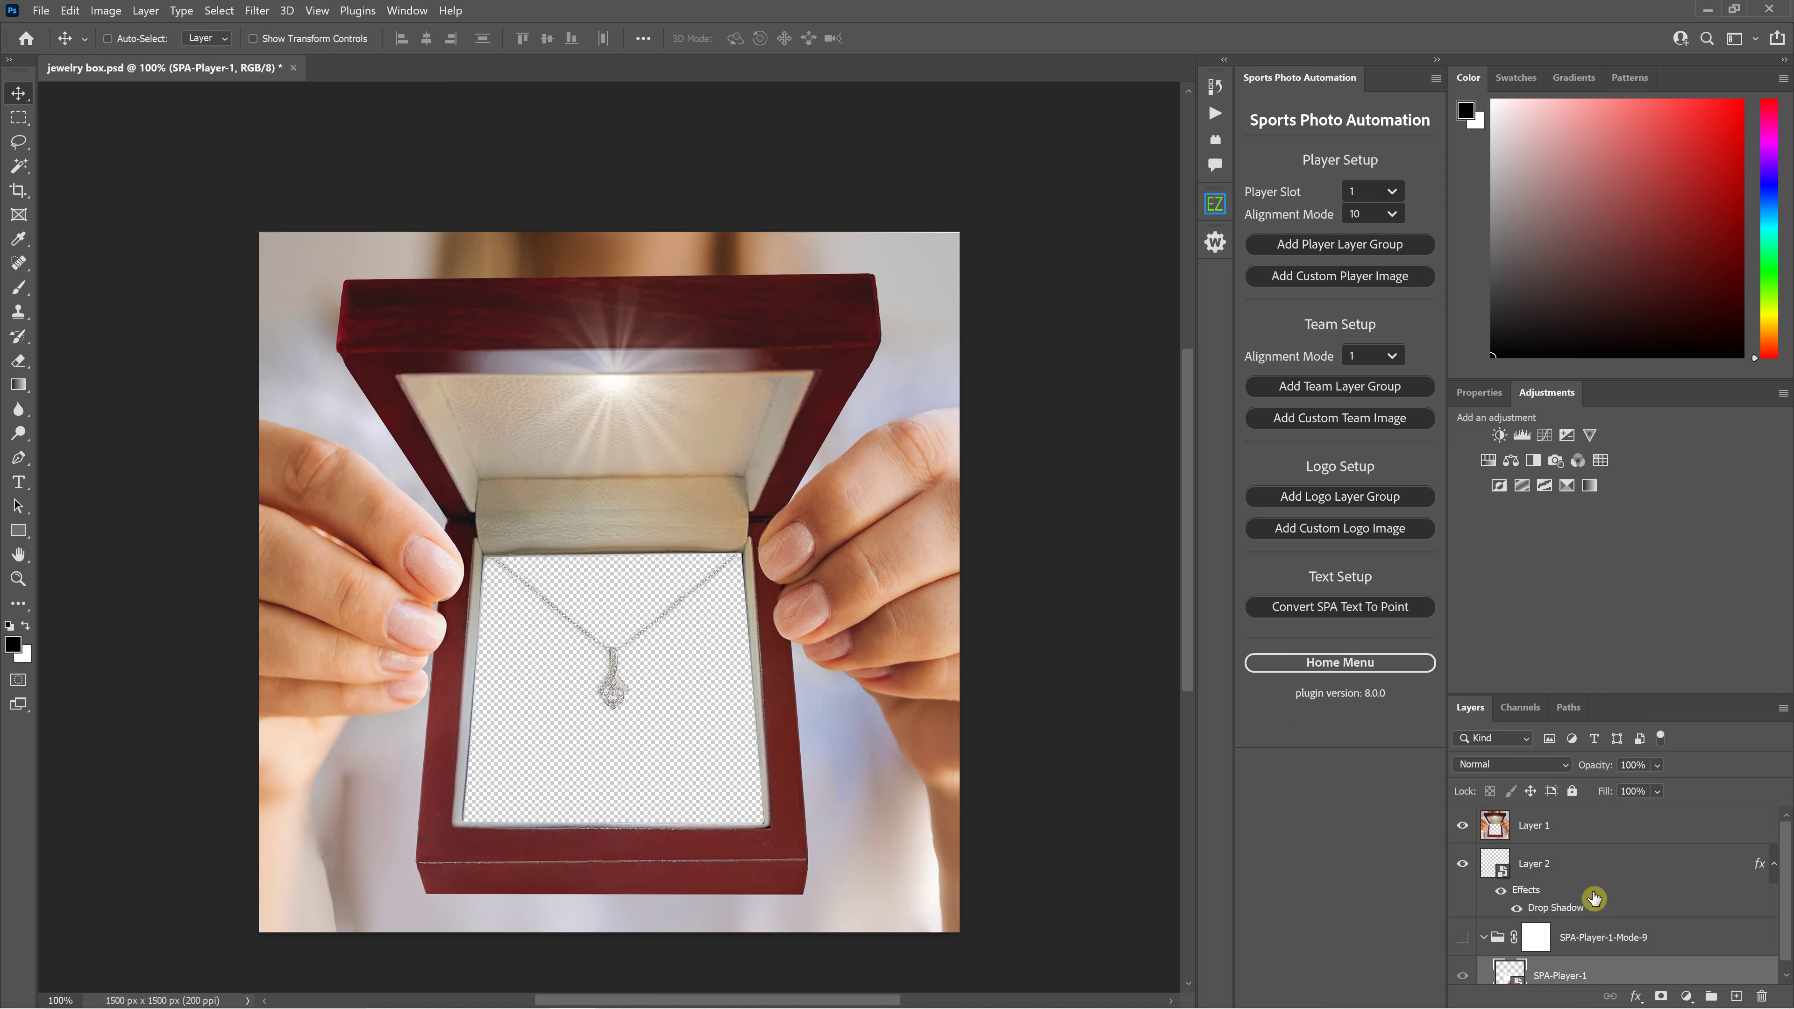
{"action": "scroll", "coordinate": [1593, 911], "scroll_direction": "down", "scroll_amount": 1}
{"action": "left_click", "coordinate": [1536, 926]}
Delete the SPA-Player-1-Mode-9 group and keep player alignment mode at 10.
{"action": "left_click", "coordinate": [1462, 926]}
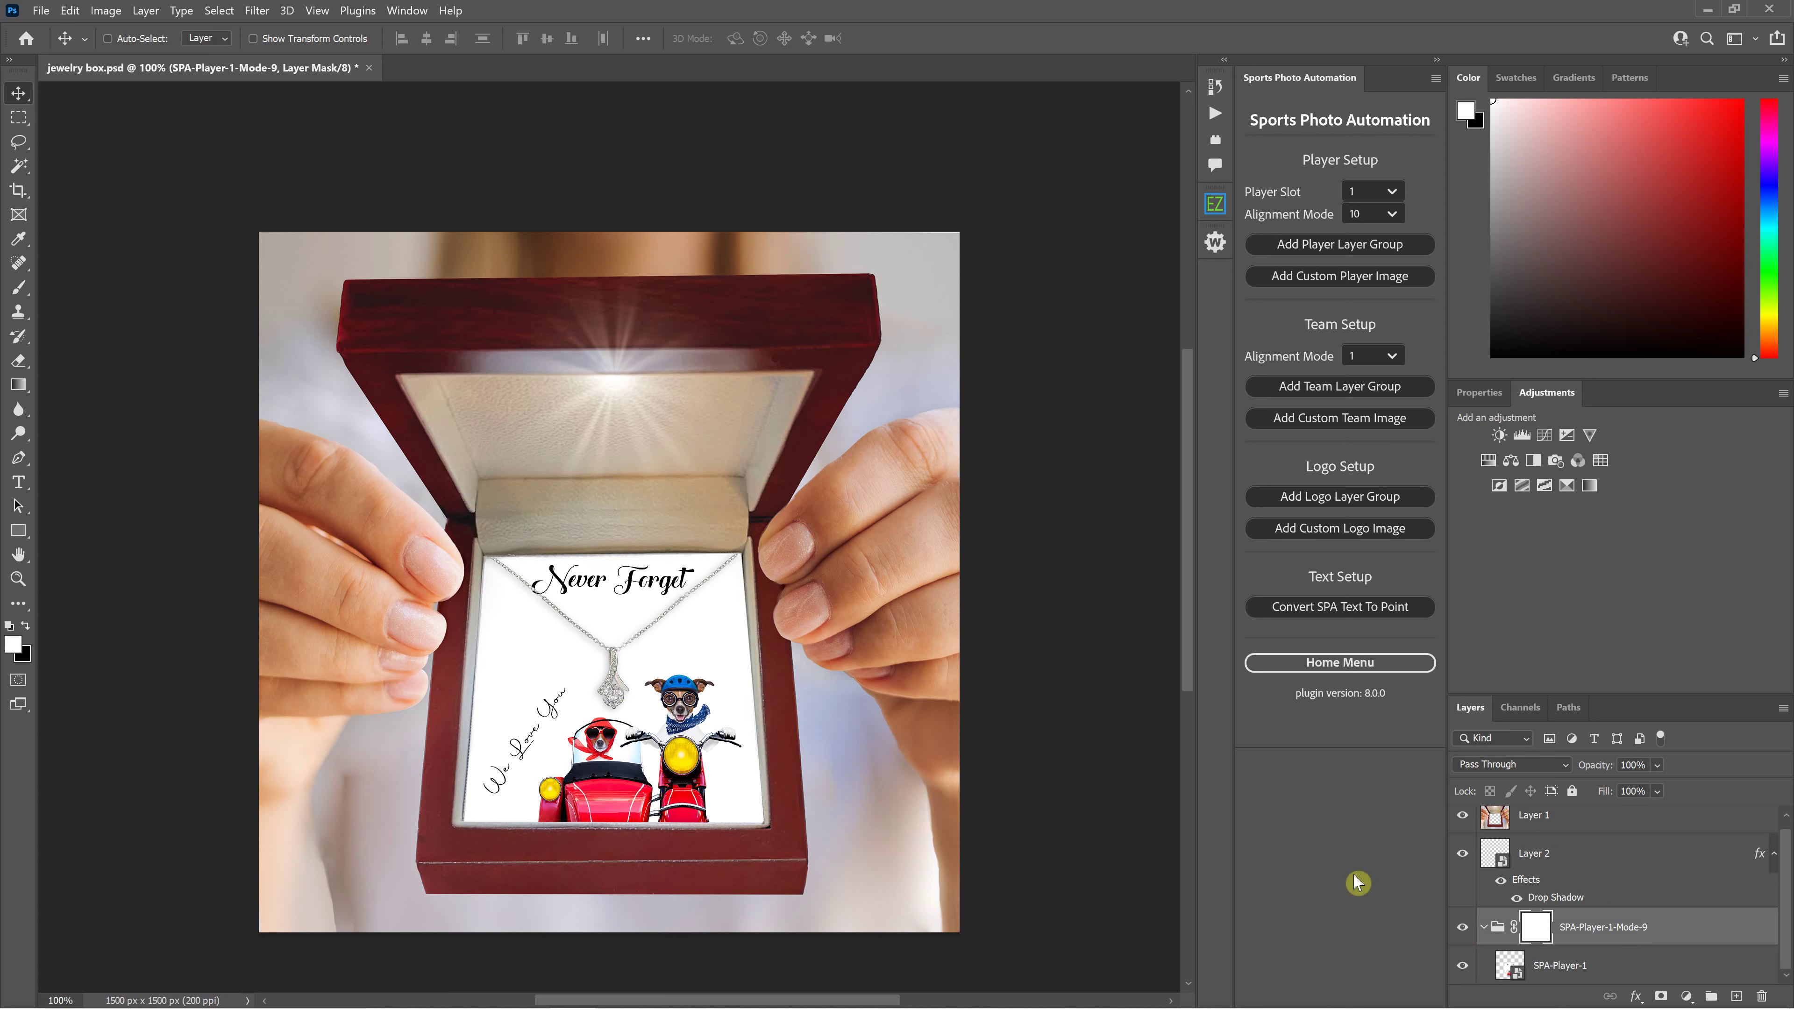
{"action": "scroll", "coordinate": [1547, 962], "scroll_direction": "up", "scroll_amount": 1}
{"action": "scroll", "coordinate": [1547, 962], "scroll_direction": "down", "scroll_amount": 1}
{"action": "left_click_drag", "start_coordinate": [1719, 927], "coordinate": [1761, 996]}
{"action": "left_click", "coordinate": [1384, 214]}
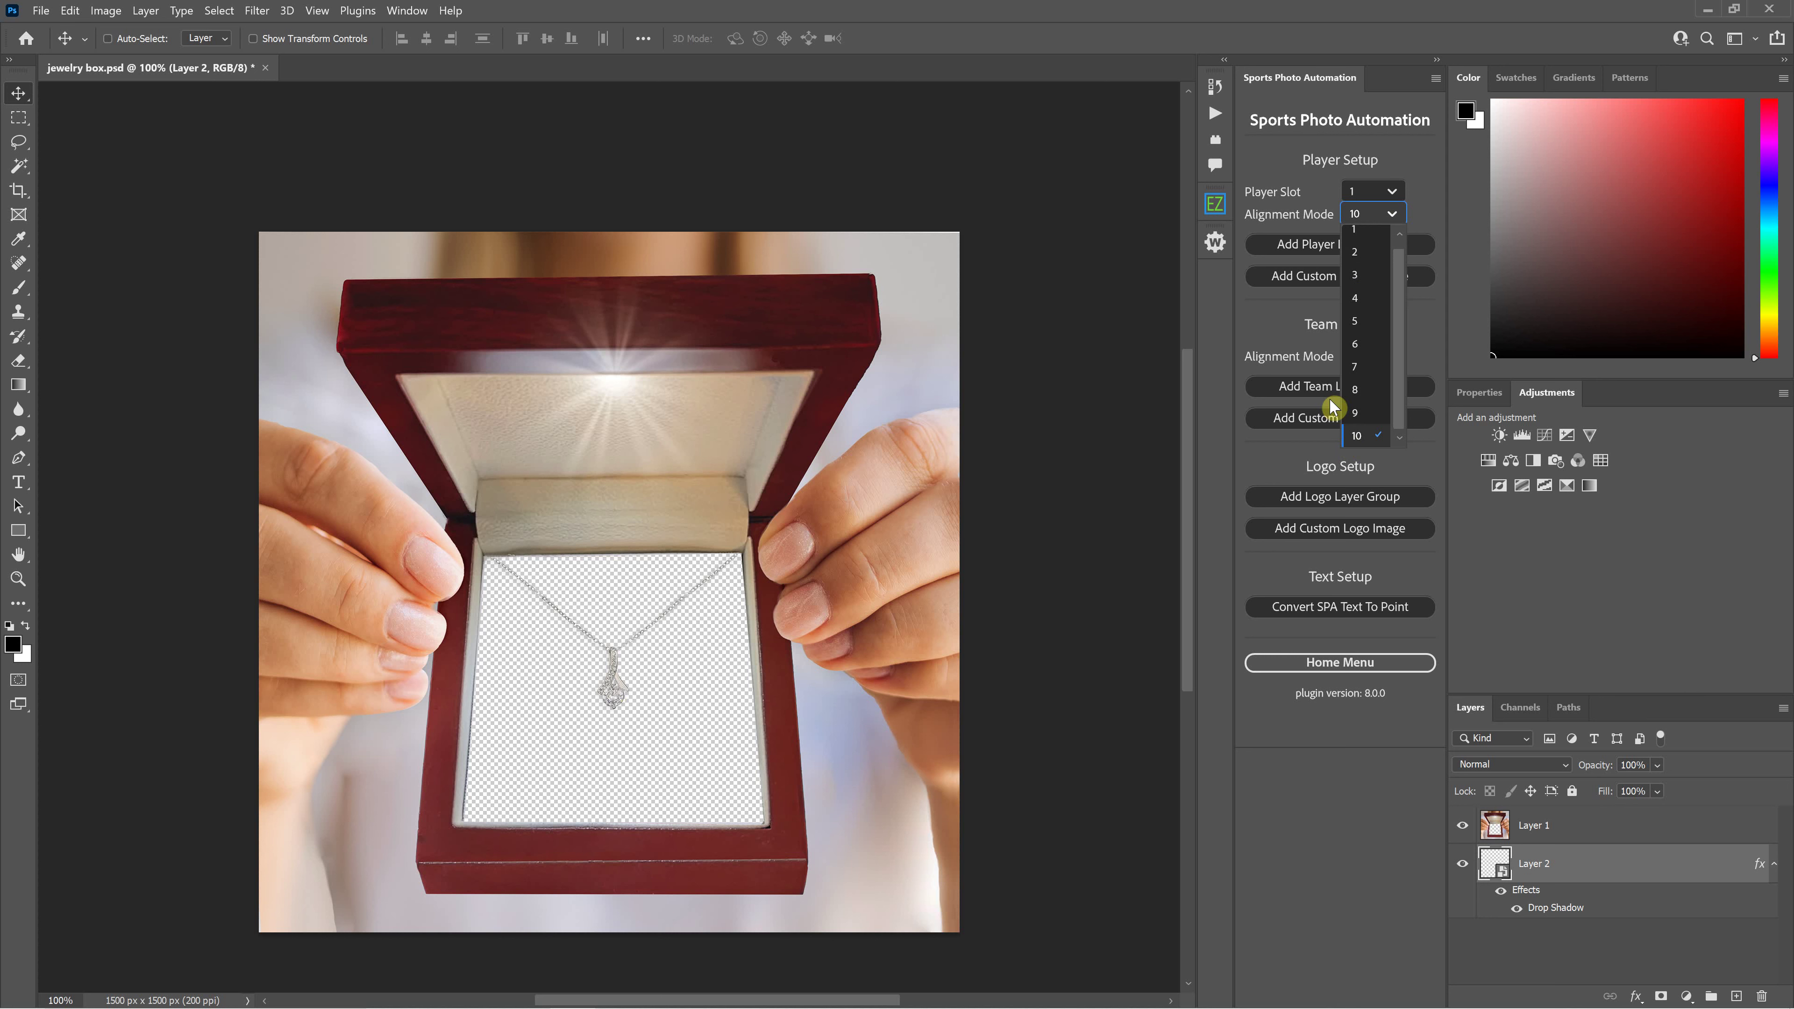
{"action": "left_click", "coordinate": [1362, 441]}
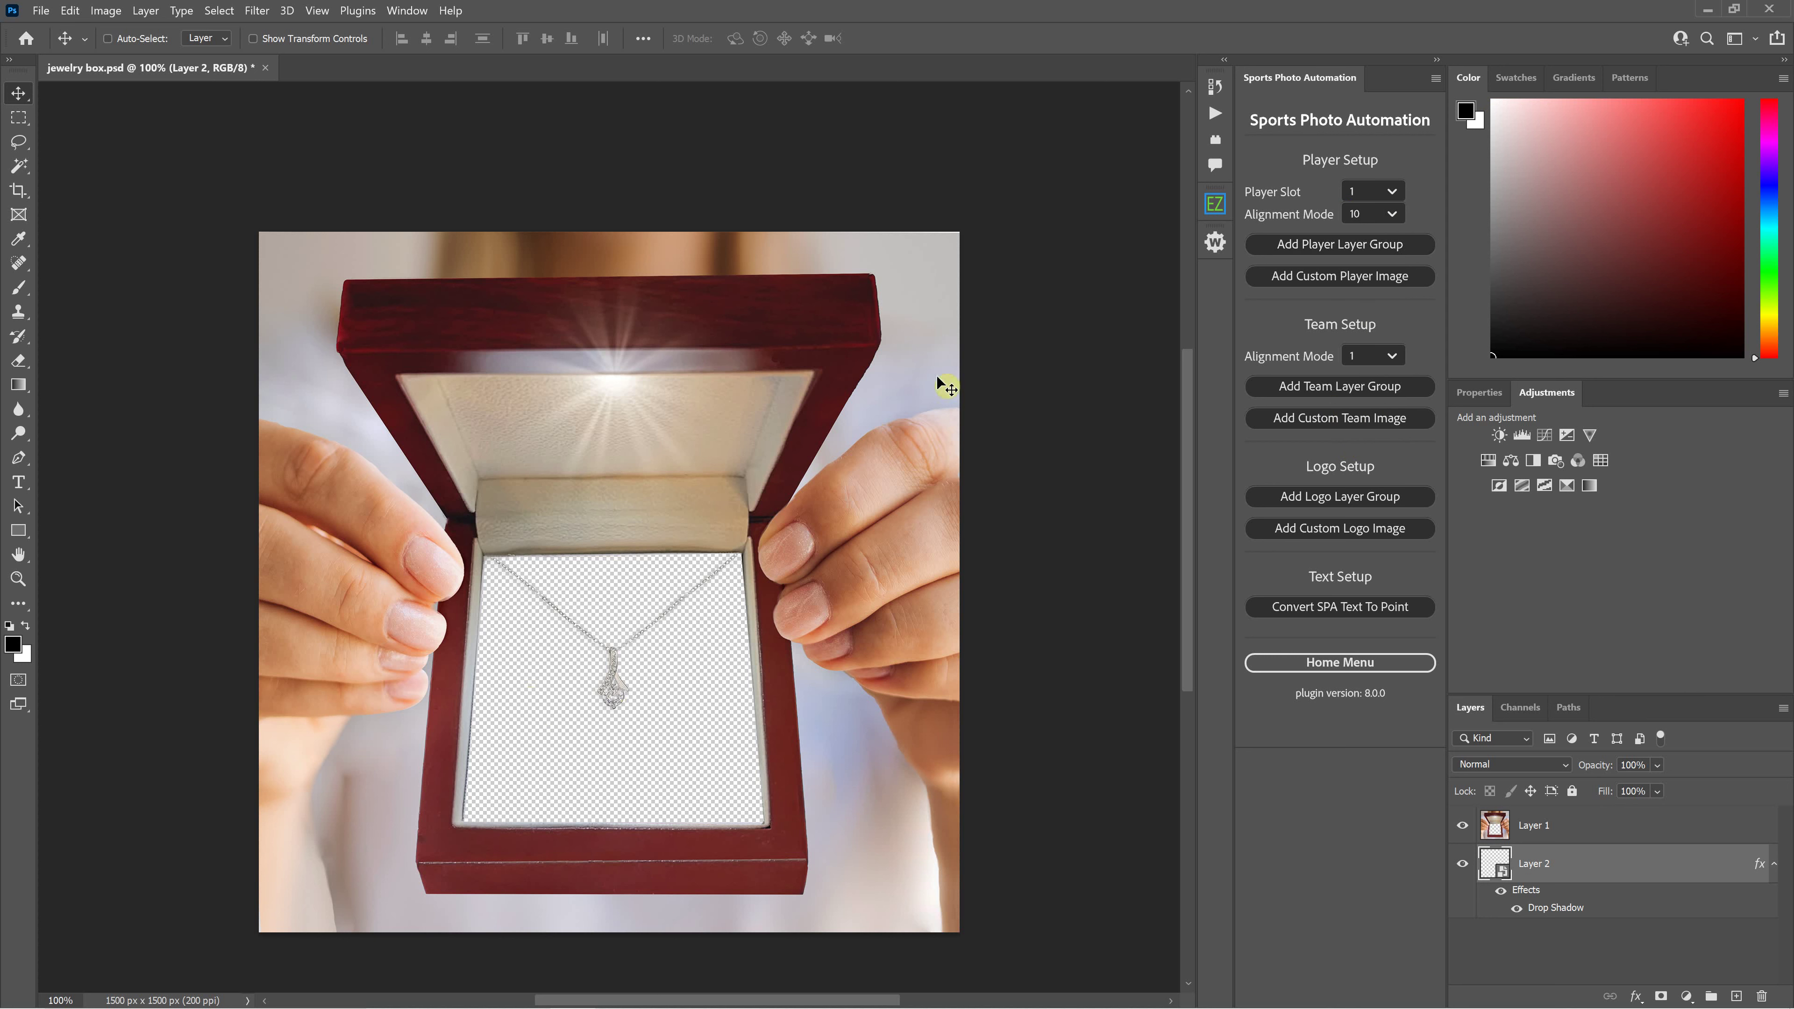
Add a Player 1 layer group with a 1000 × 1000 player file size.
{"action": "left_click", "coordinate": [1359, 240]}
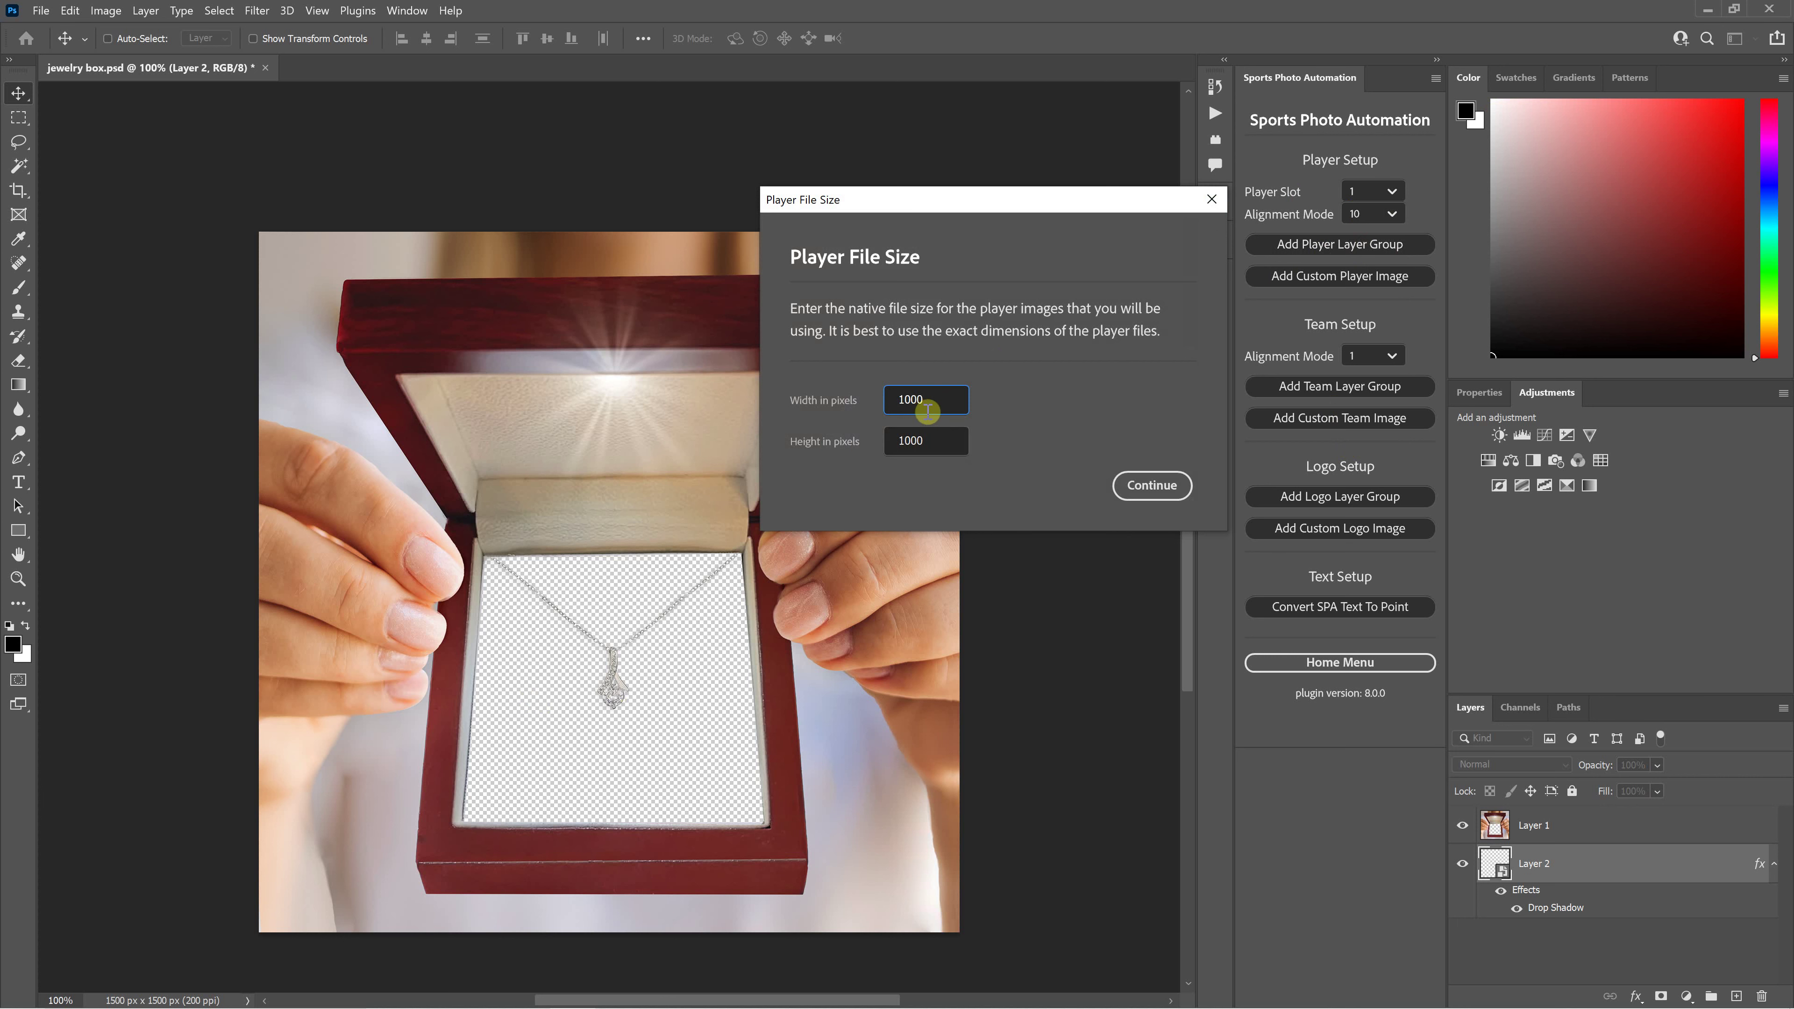
{"action": "left_click", "coordinate": [919, 439]}
{"action": "left_click", "coordinate": [925, 400]}
{"action": "left_click", "coordinate": [923, 438]}
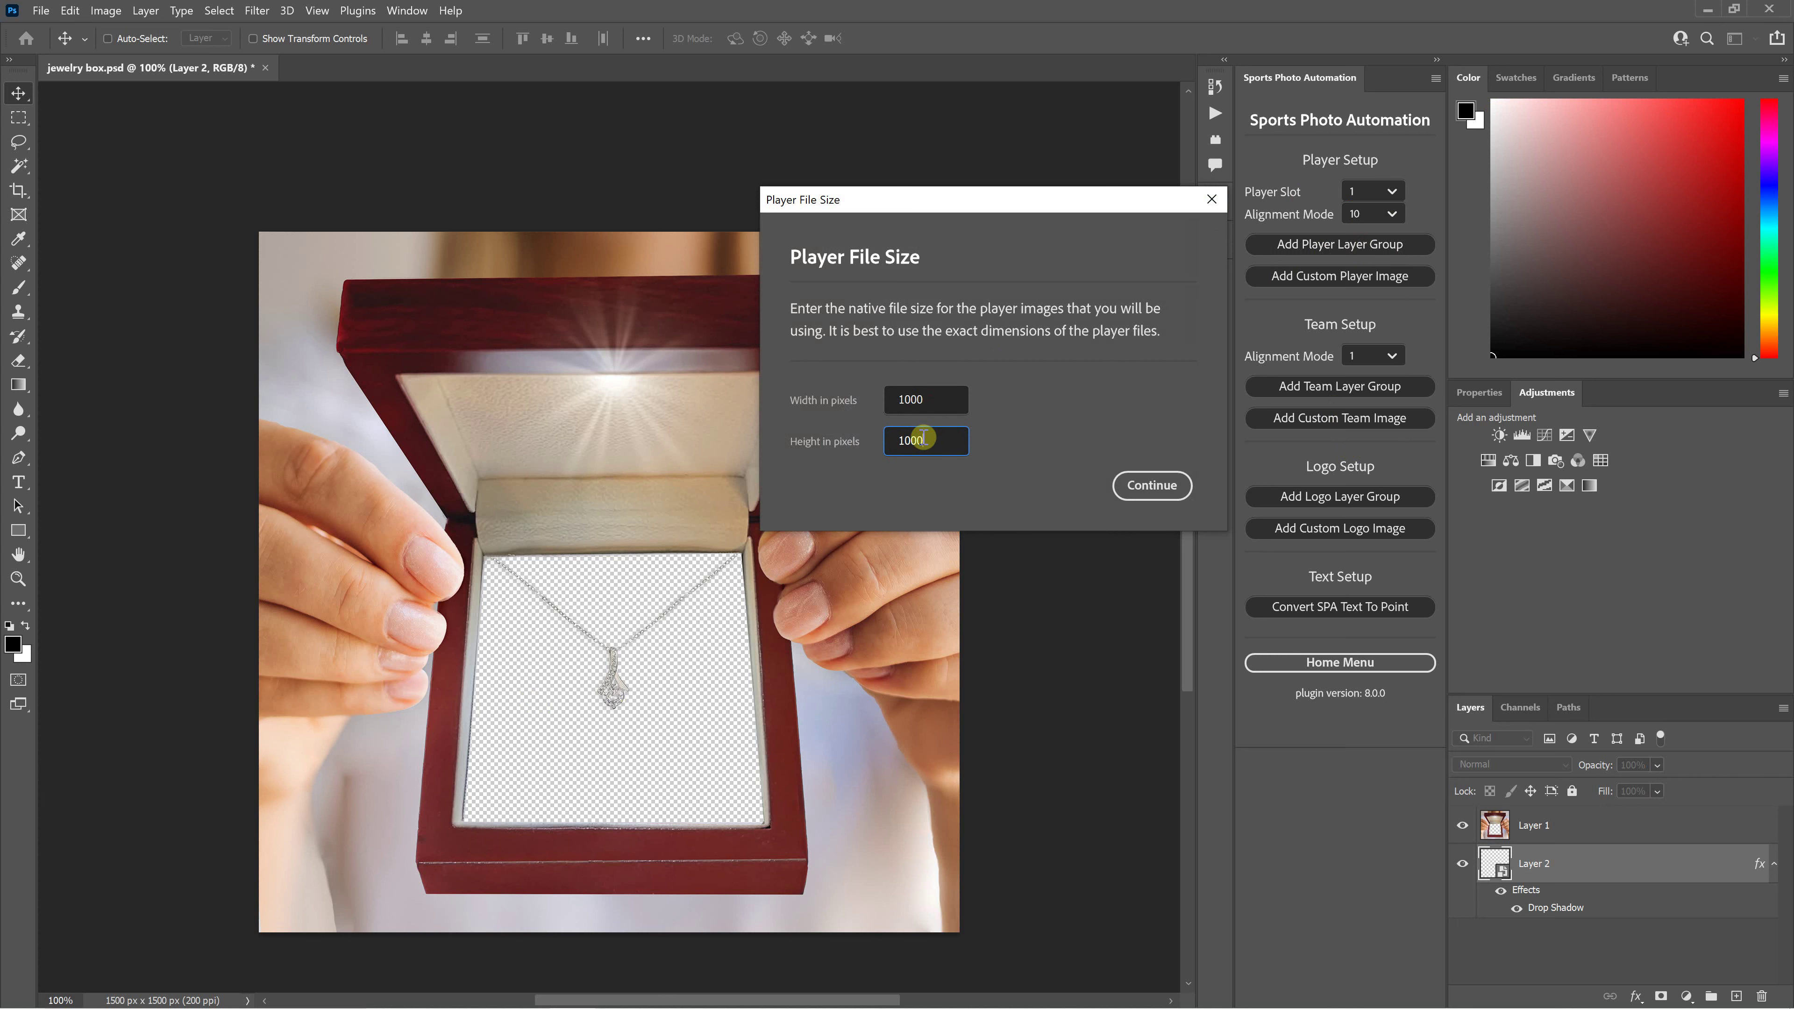
{"action": "left_click", "coordinate": [951, 402]}
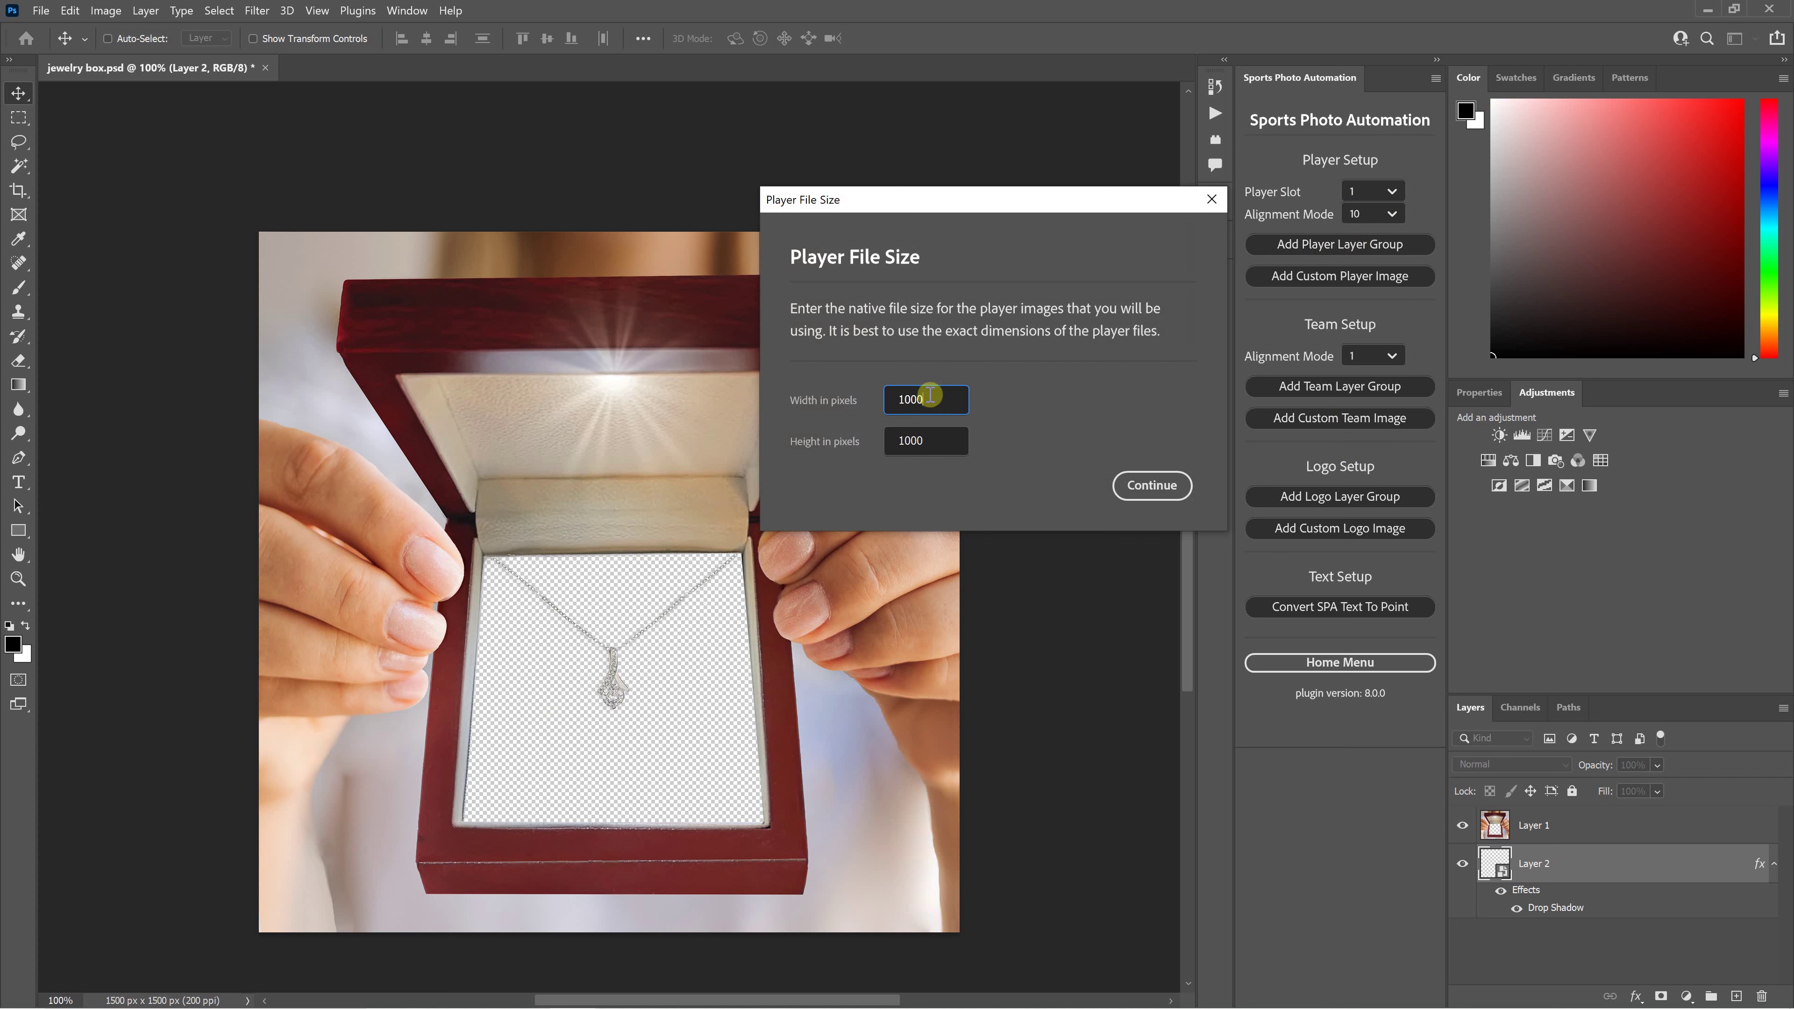
{"action": "left_click", "coordinate": [928, 431]}
{"action": "left_click", "coordinate": [934, 401]}
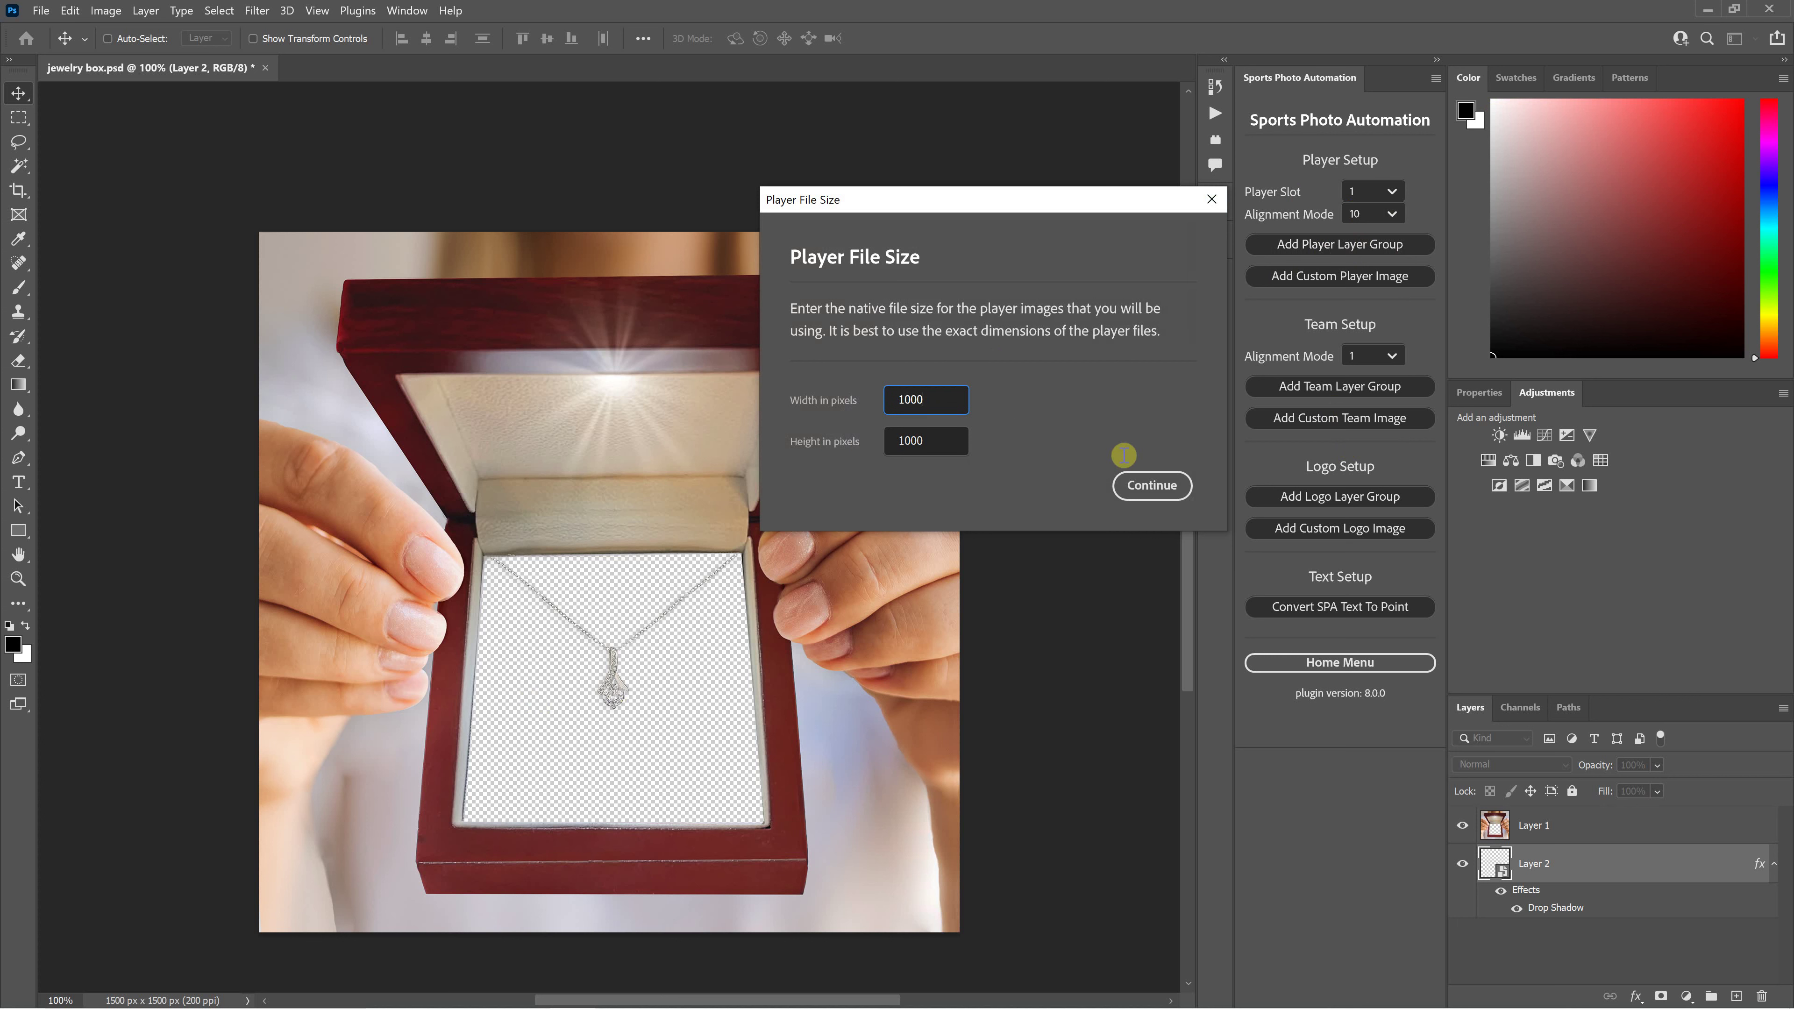
{"action": "left_click", "coordinate": [1161, 489]}
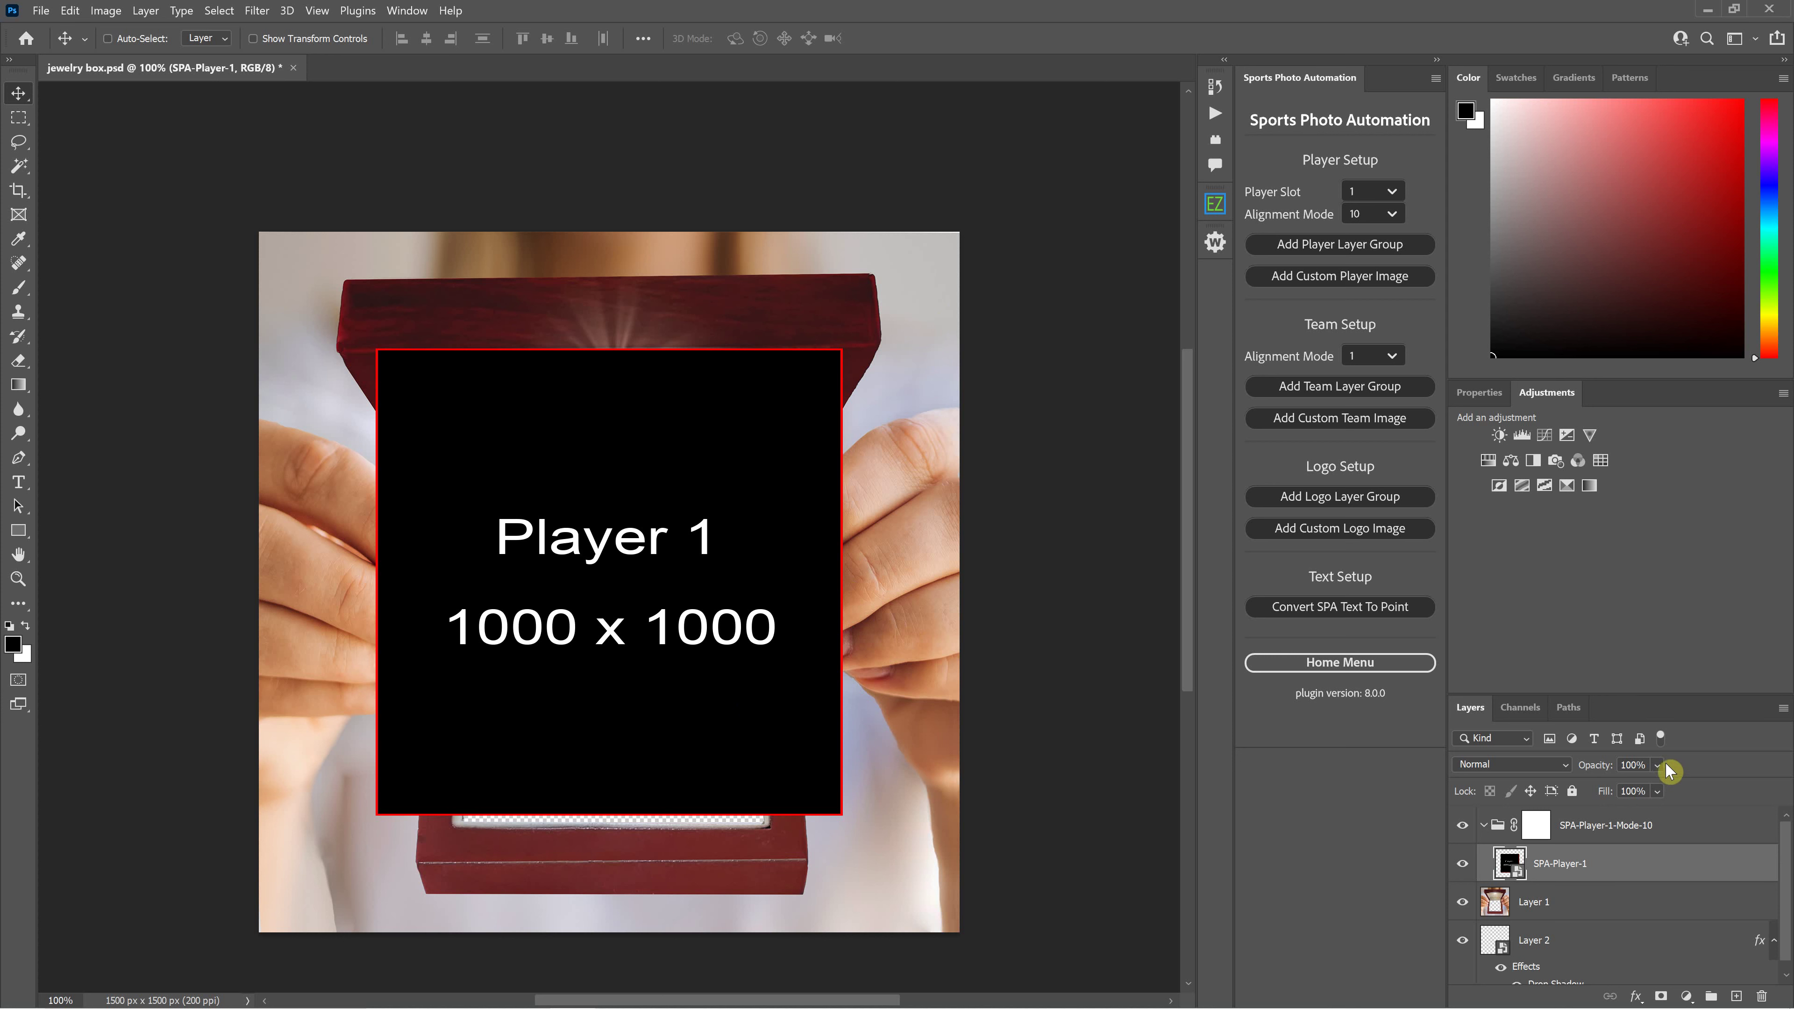
Lower the Player 1 placeholder's opacity to about 54%.
{"action": "left_click", "coordinate": [1657, 791]}
{"action": "left_click_drag", "start_coordinate": [1667, 792], "coordinate": [1667, 789]}
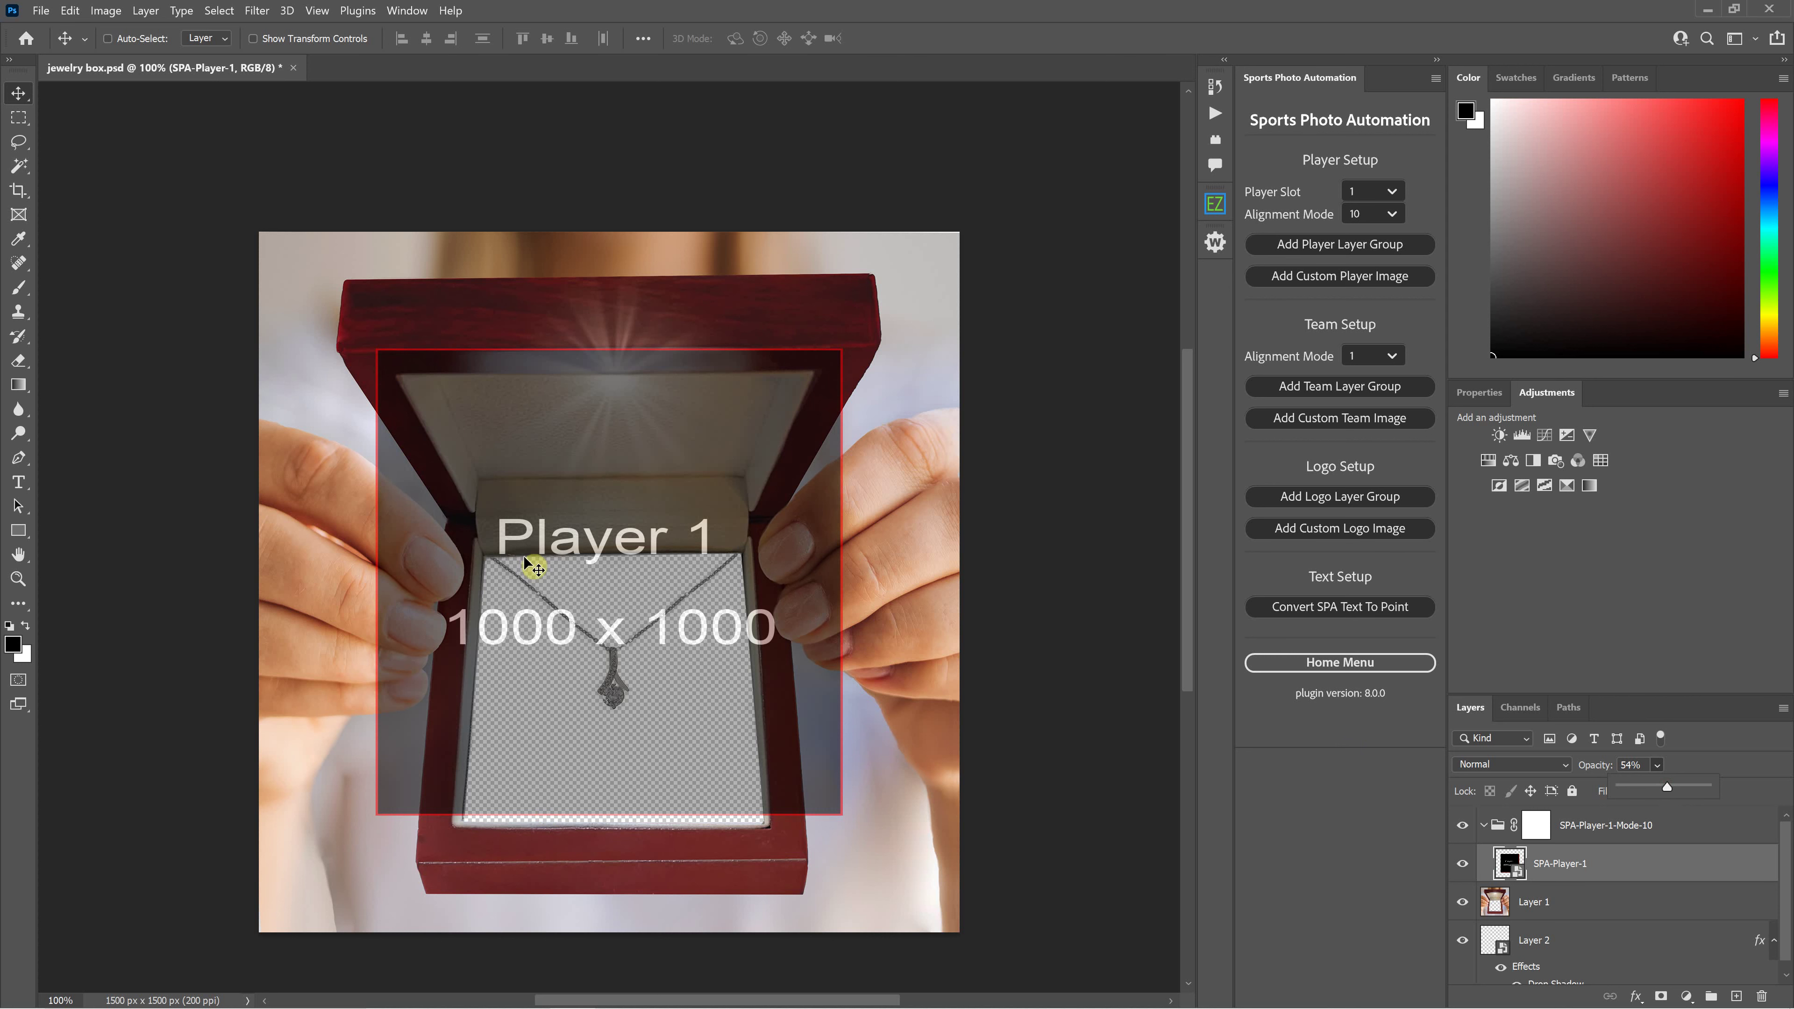
{"action": "scroll", "coordinate": [1624, 886], "scroll_direction": "down", "scroll_amount": 1}
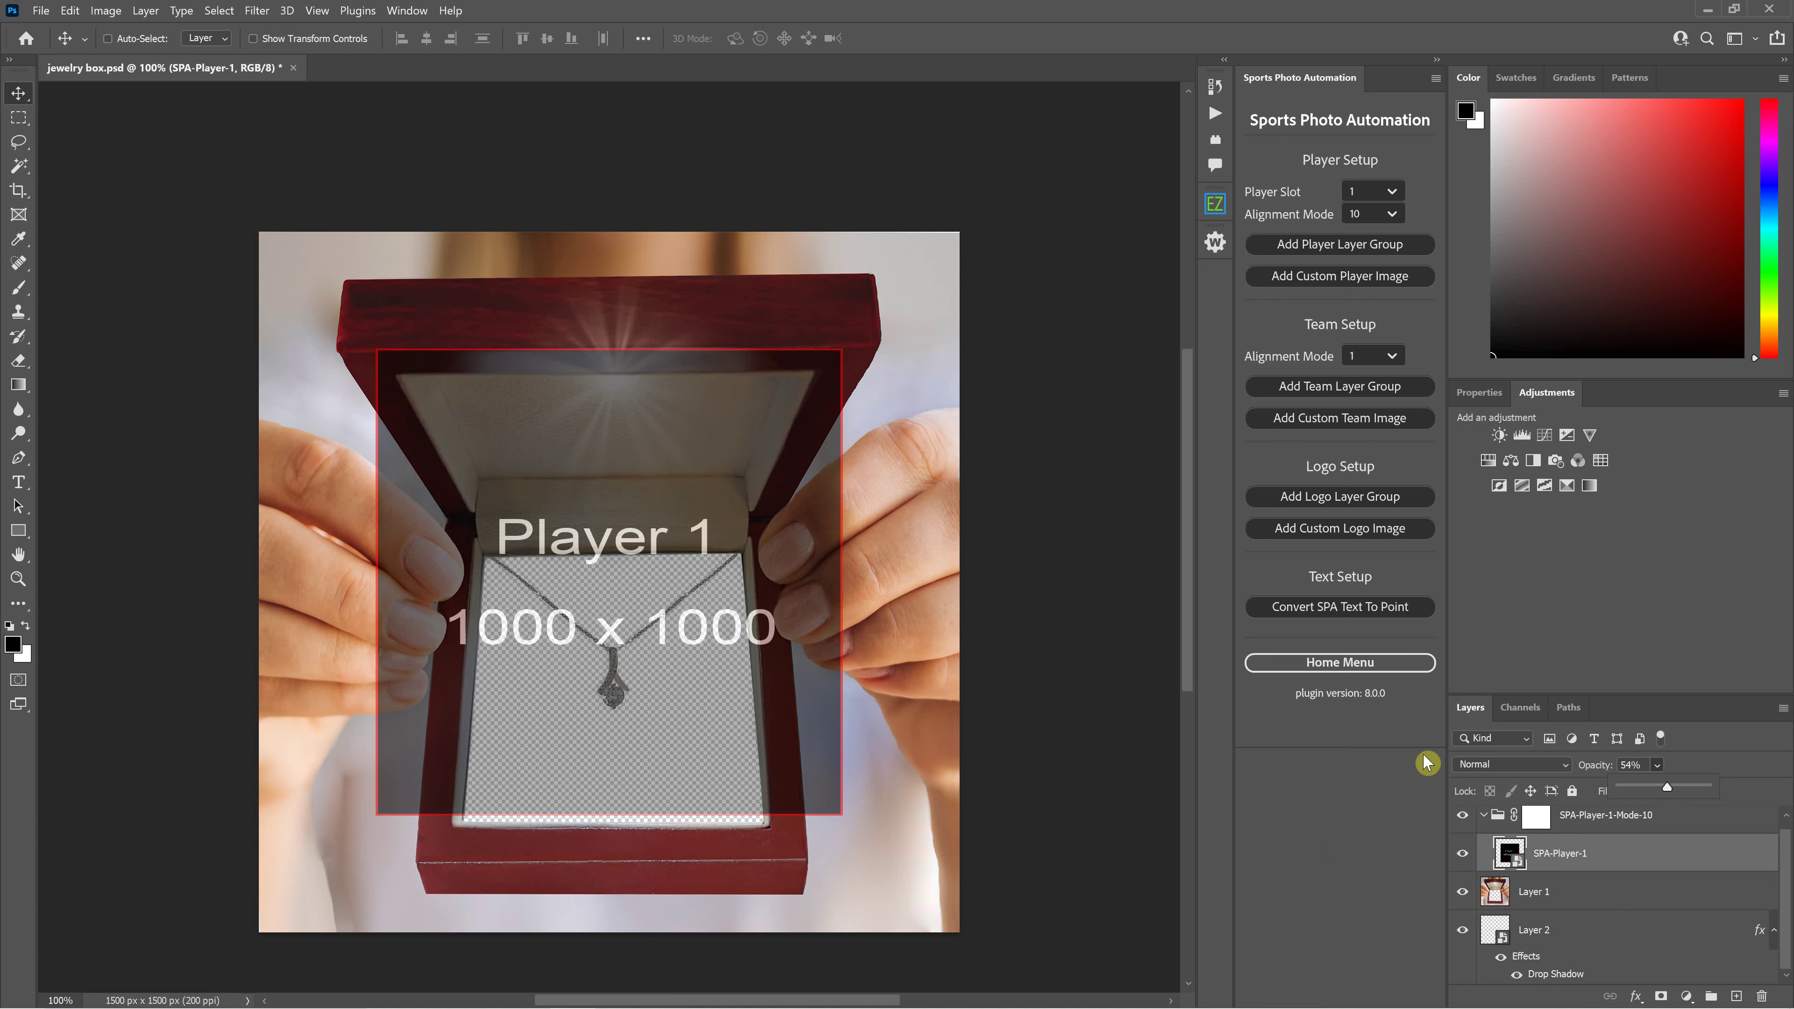
Try a perspective transform on the placeholder, then undo and cancel it.
{"action": "left_click", "coordinate": [65, 19]}
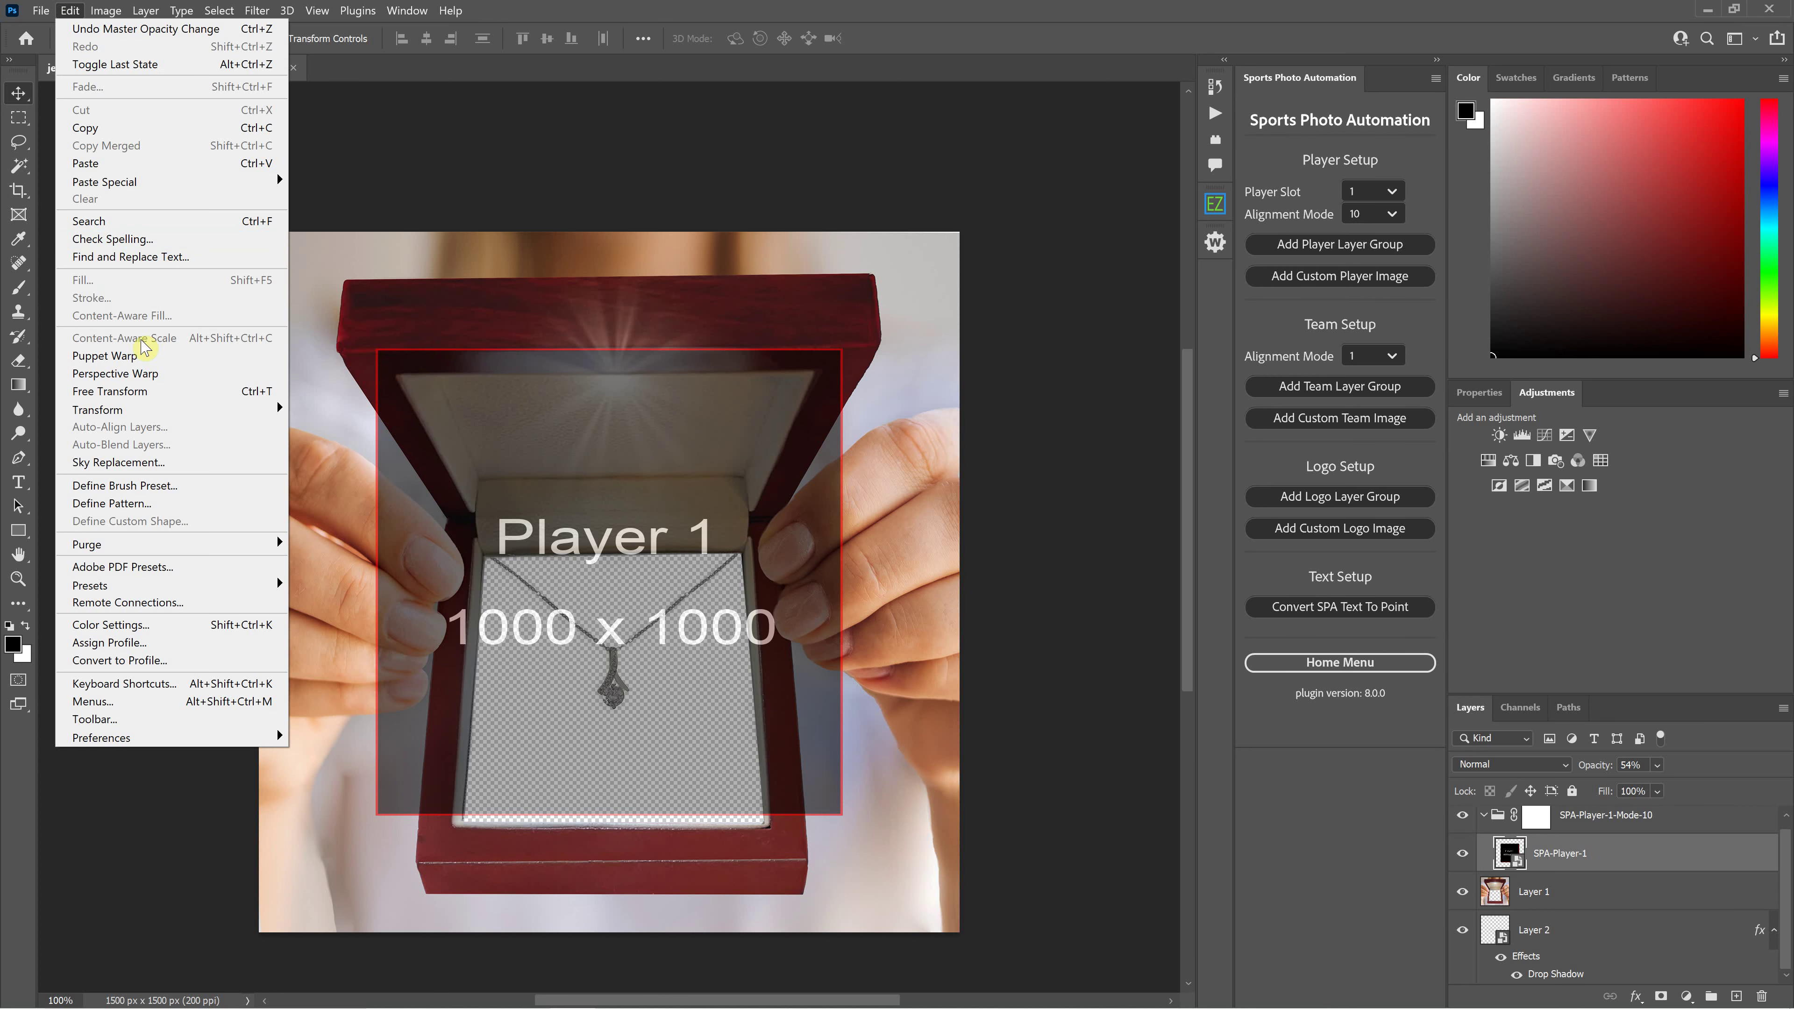
{"action": "mouse_move", "coordinate": [151, 411]}
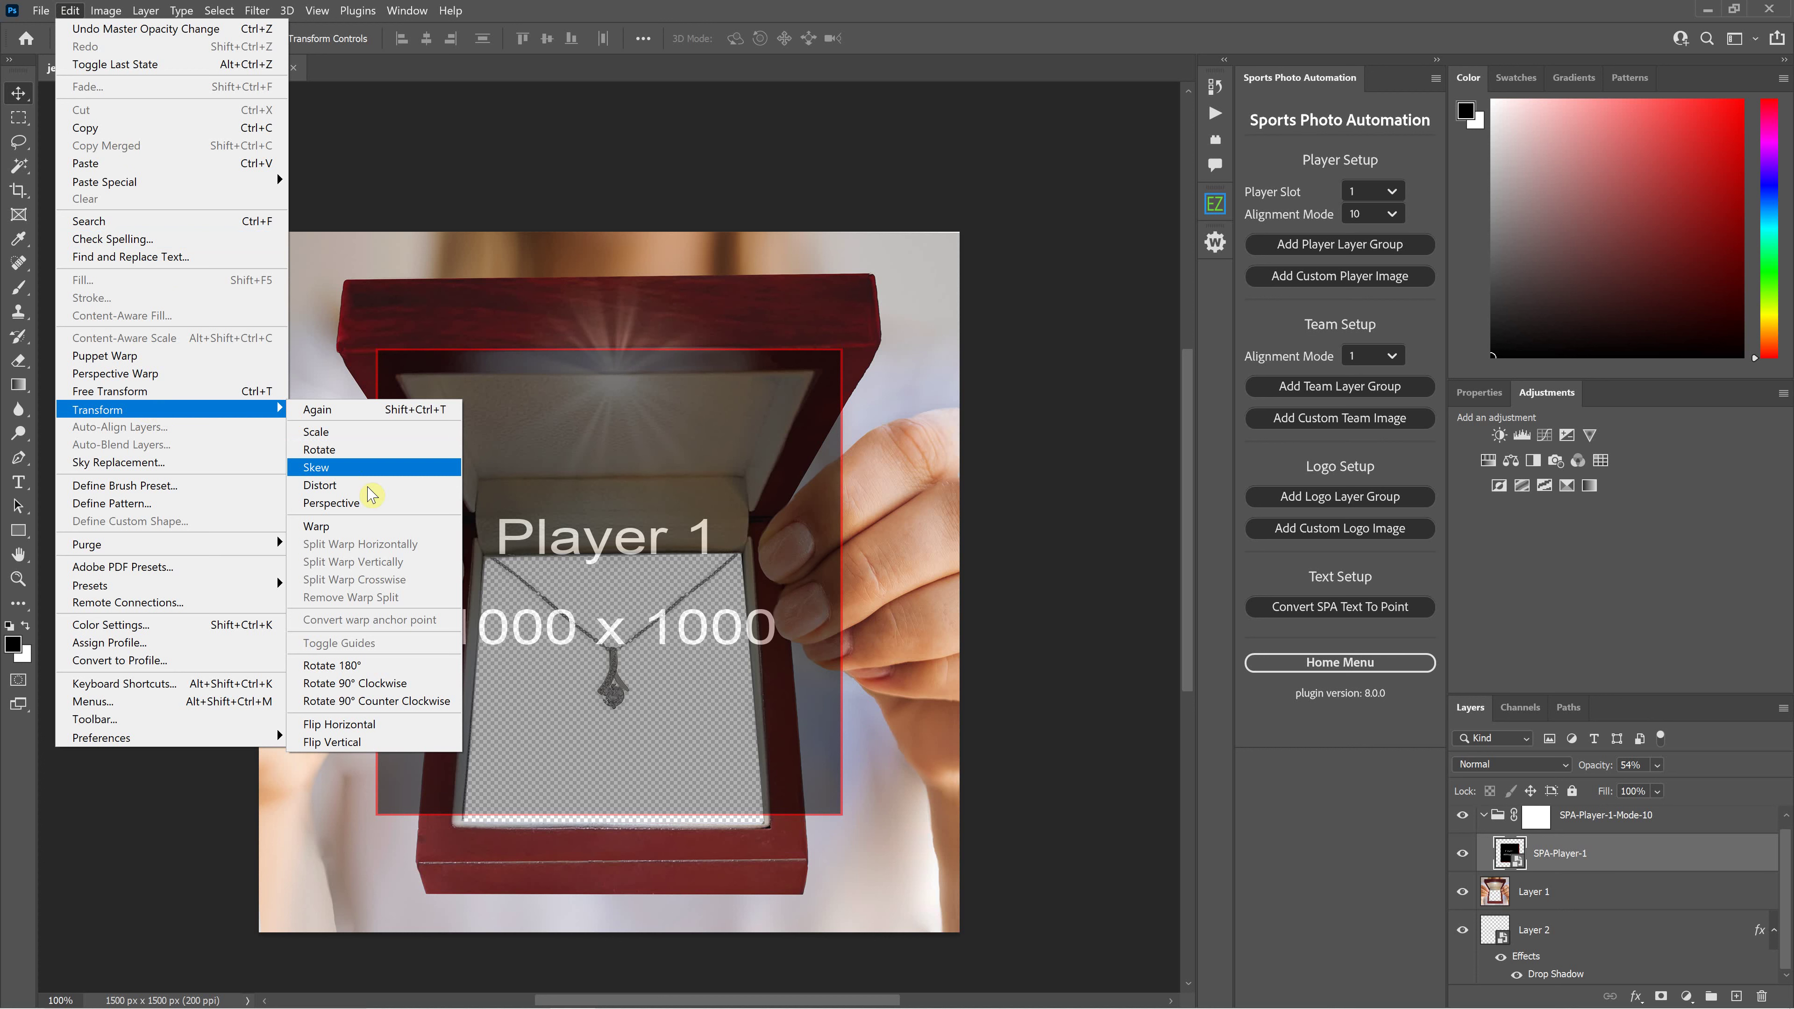
{"action": "left_click", "coordinate": [406, 500]}
{"action": "left_click_drag", "start_coordinate": [843, 350], "coordinate": [811, 356]}
{"action": "mouse_move", "coordinate": [753, 531]}
{"action": "left_mouse_down"}
{"action": "mouse_move", "coordinate": [756, 560]}
{"action": "mouse_move", "coordinate": [794, 559]}
{"action": "mouse_move", "coordinate": [757, 557]}
{"action": "left_mouse_up"}
{"action": "key", "text": "Right"}
{"action": "key", "text": "Up"}
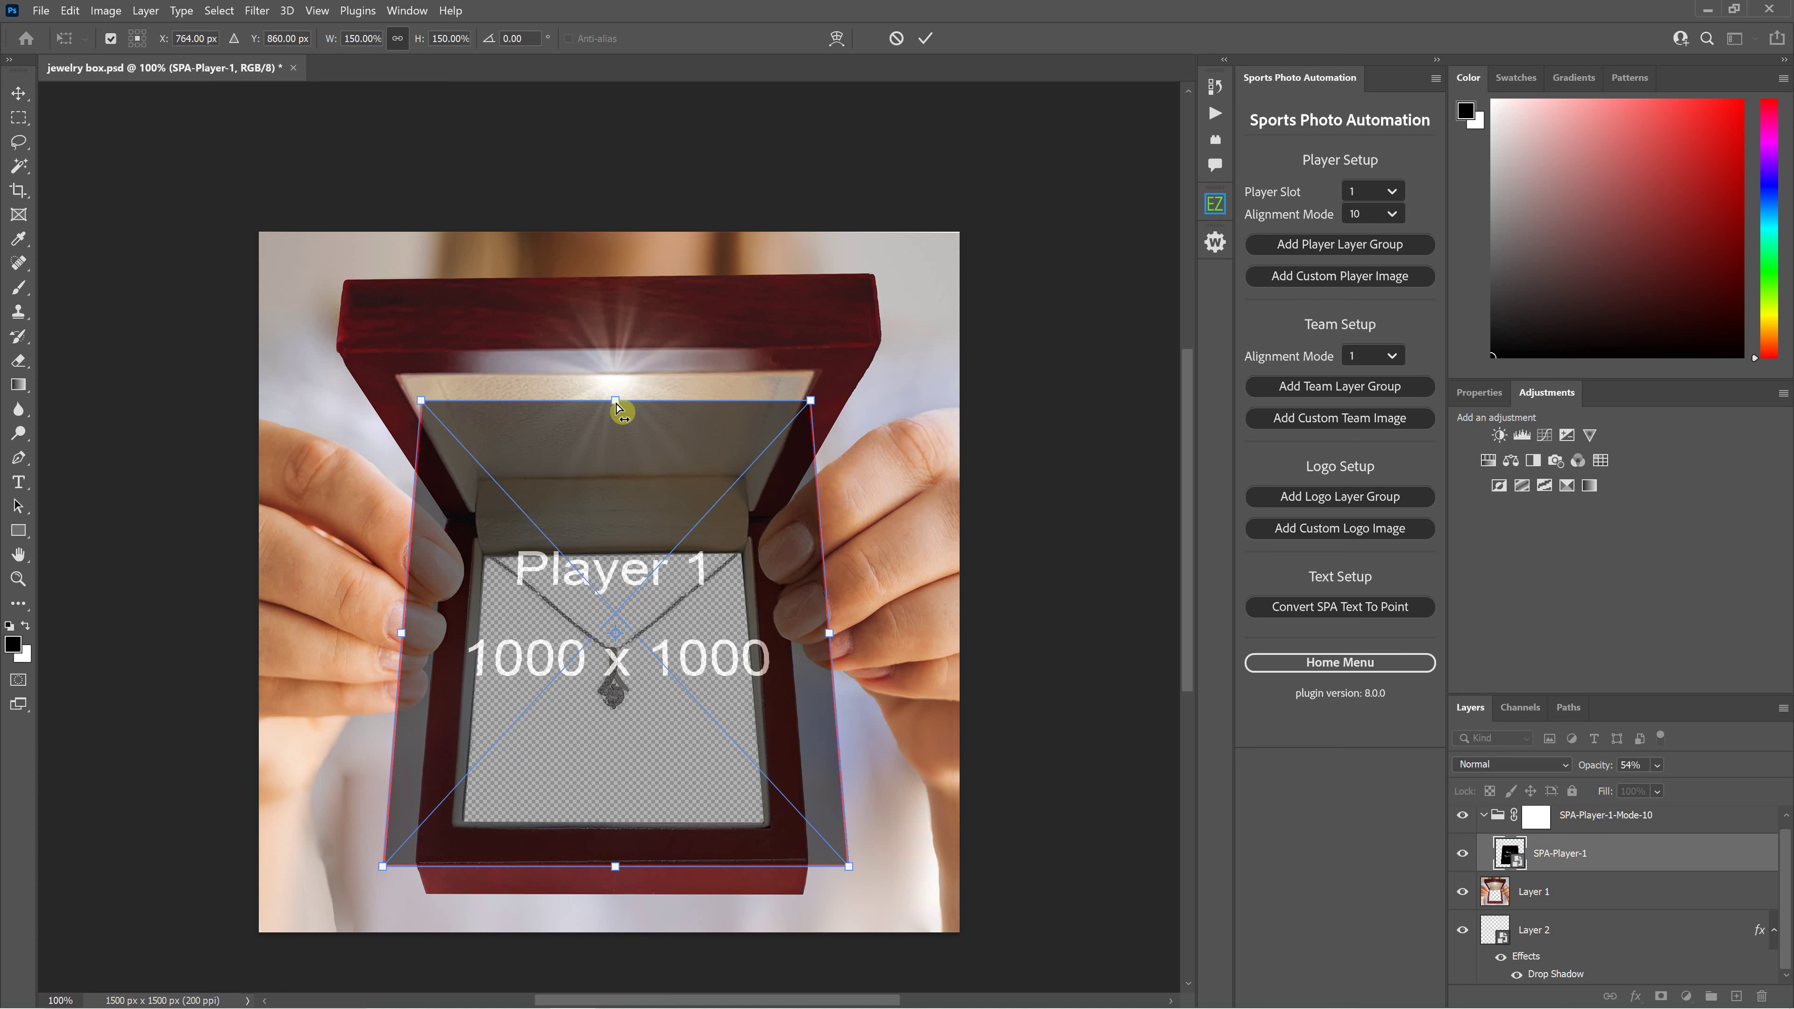
{"action": "left_click_drag", "start_coordinate": [615, 408], "coordinate": [644, 446]}
{"action": "key", "text": "ctrl+z"}
{"action": "key", "text": "ctrl+z"}
{"action": "key", "text": "ctrl+z"}
{"action": "key", "text": "ctrl+z"}
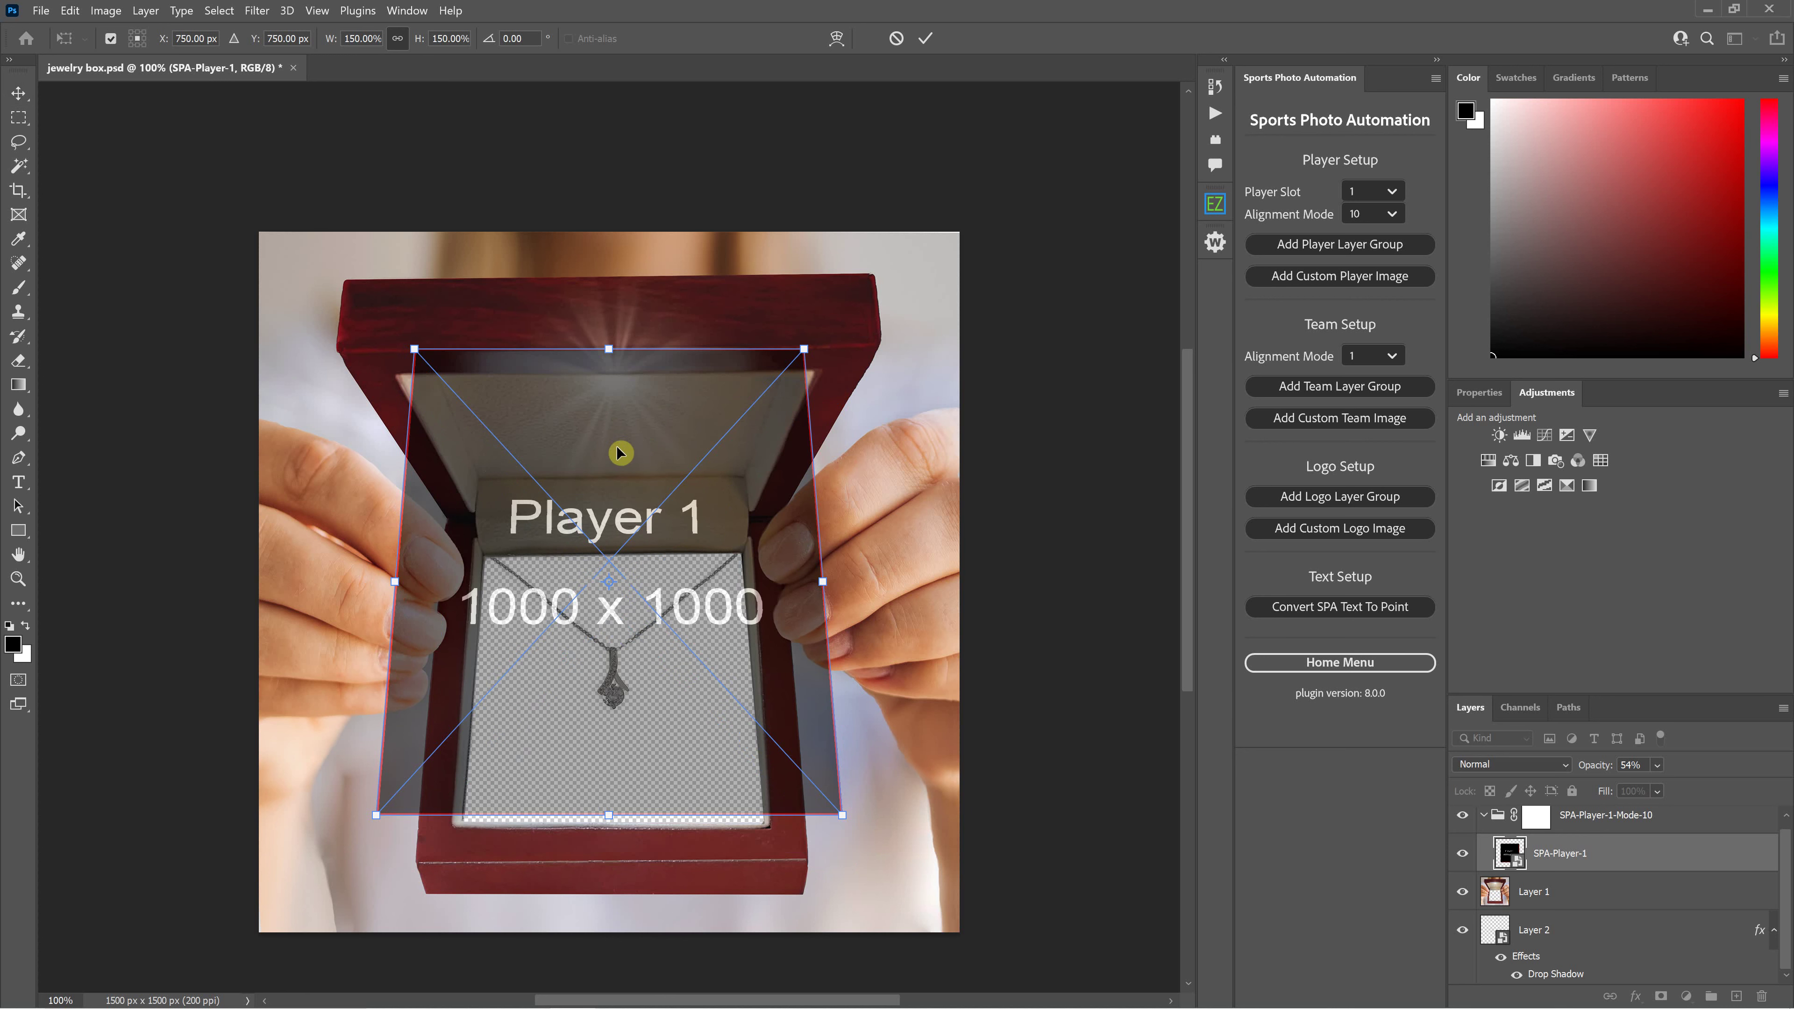
{"action": "left_click", "coordinate": [895, 38]}
Apply a perspective transform narrowing the placeholder's top to match the box.
{"action": "left_click", "coordinate": [69, 11]}
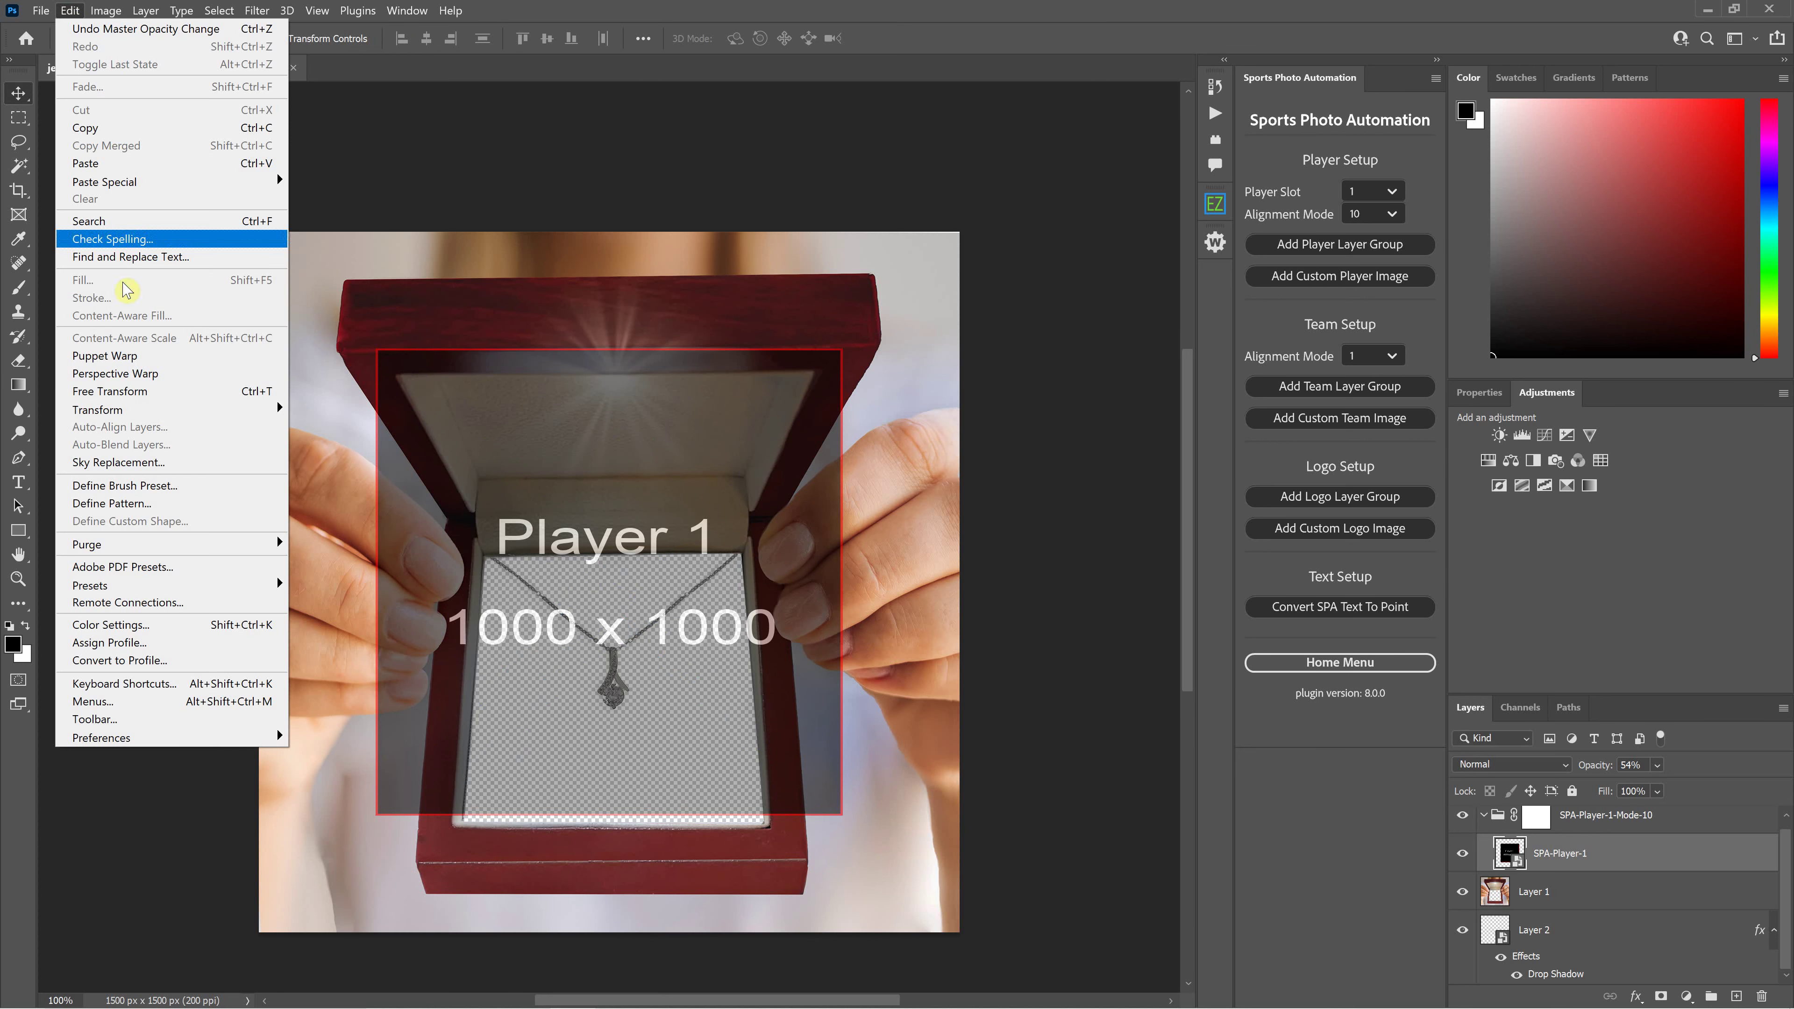
{"action": "mouse_move", "coordinate": [261, 410]}
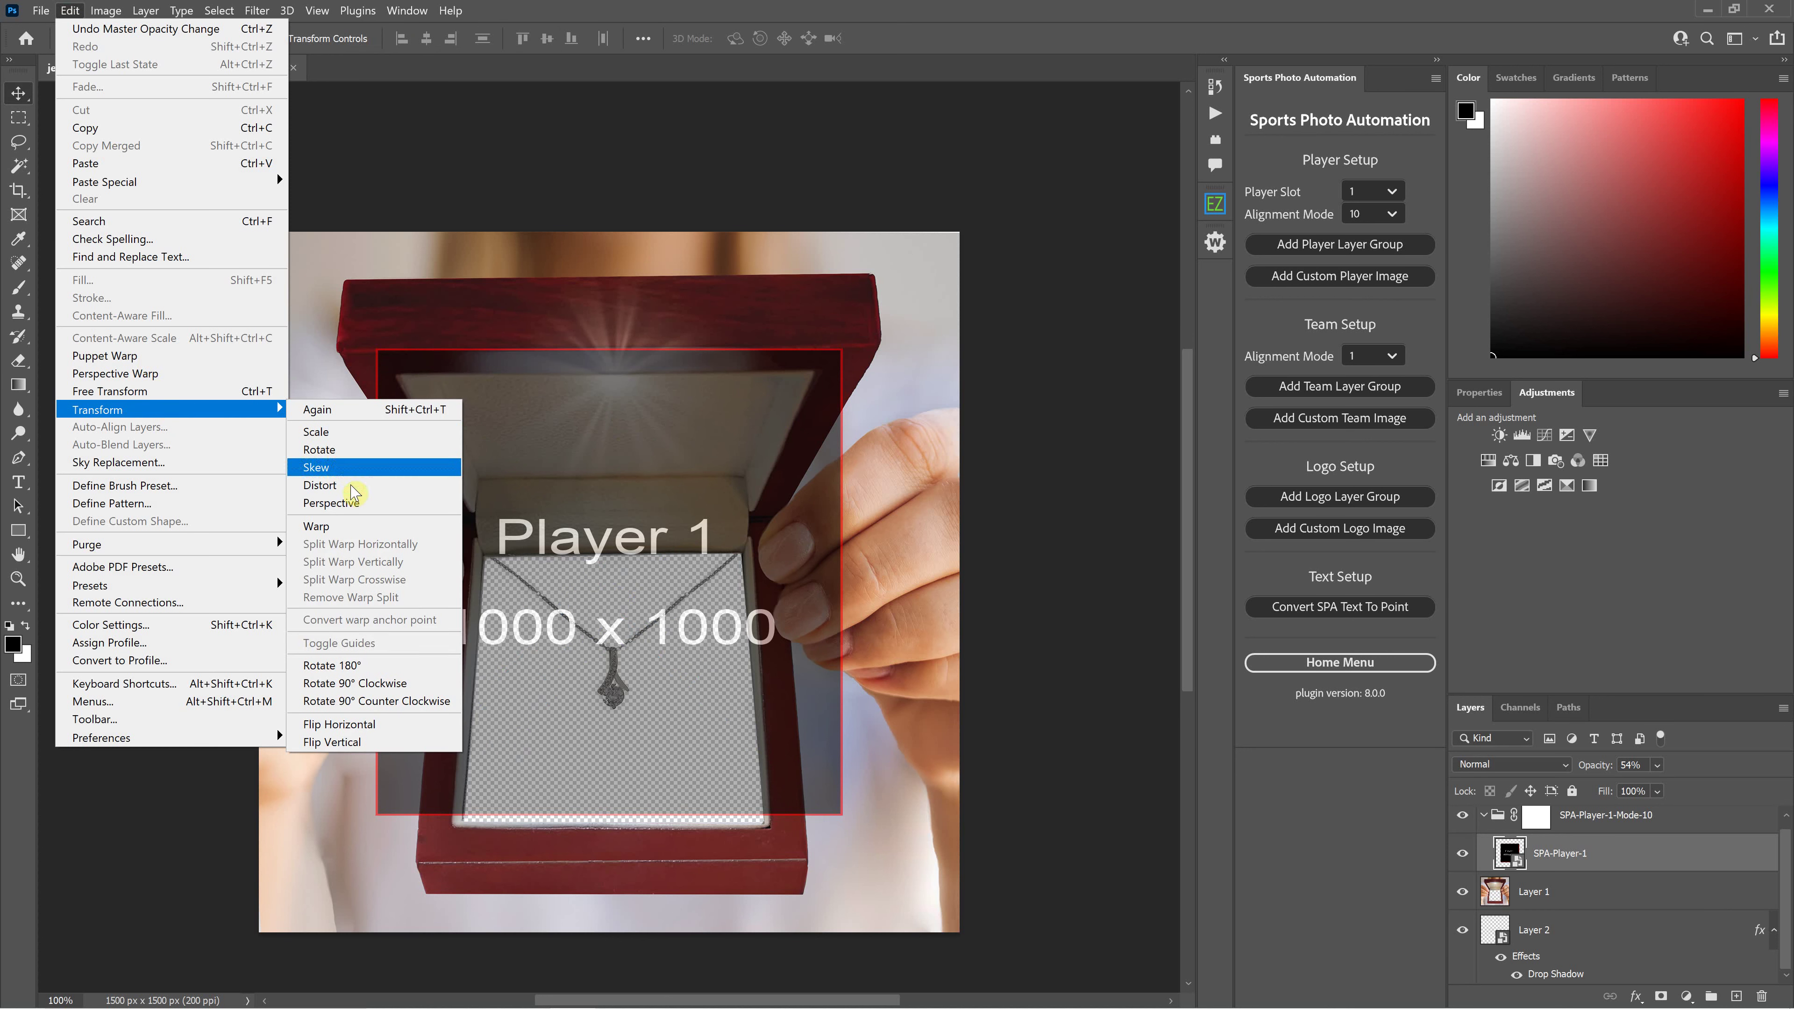
{"action": "left_click", "coordinate": [356, 502]}
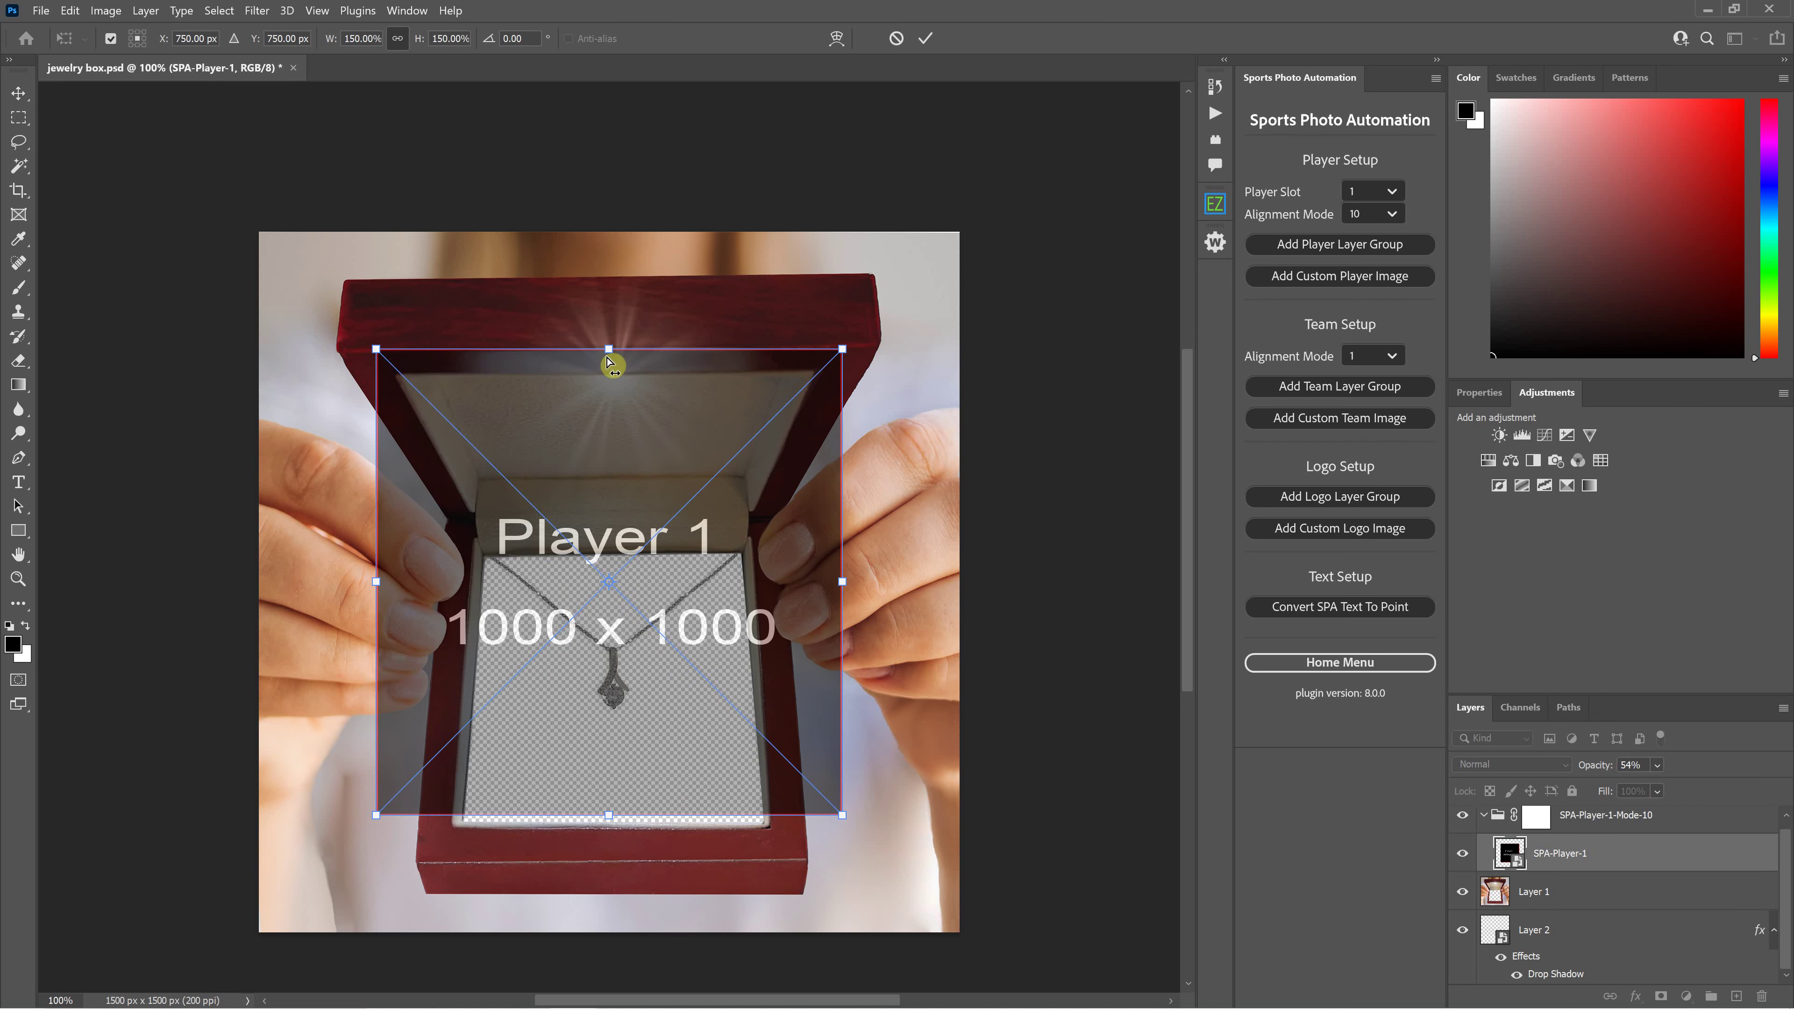
{"action": "left_click_drag", "start_coordinate": [841, 351], "coordinate": [799, 361]}
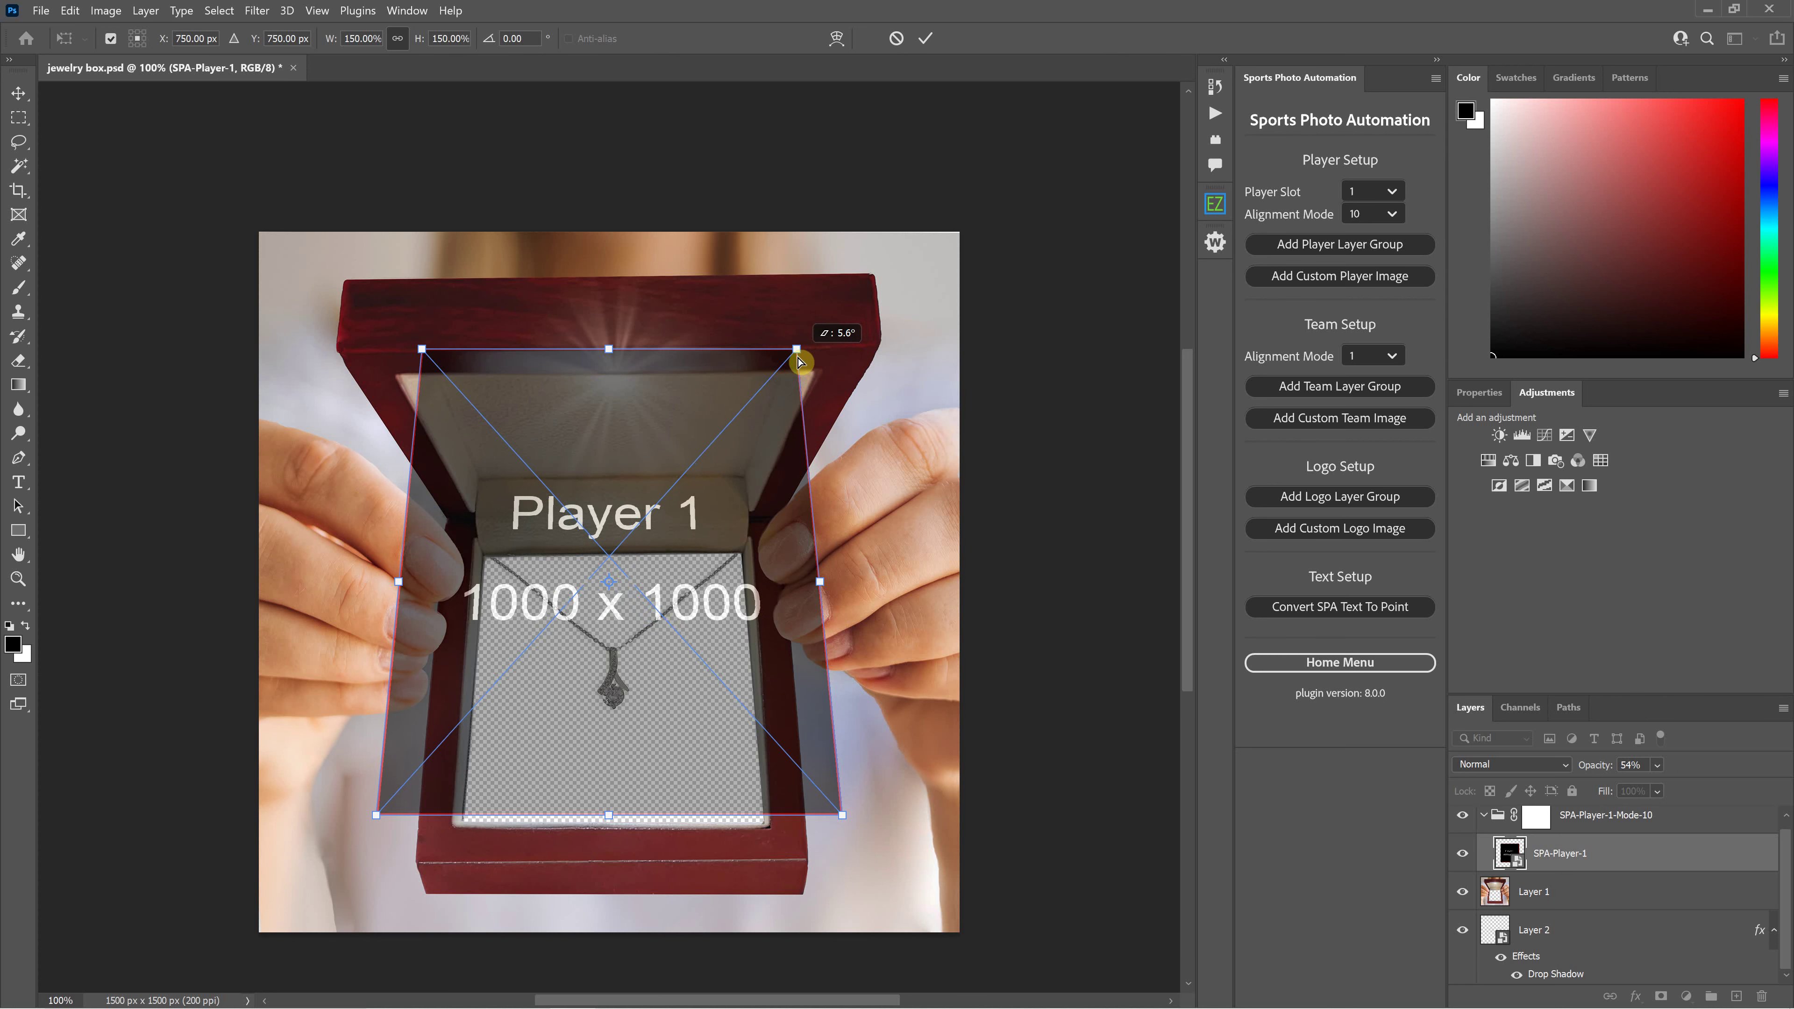
{"action": "left_click", "coordinate": [924, 38]}
Free-transform the placeholder to lower its top edge and shift it down.
{"action": "left_click", "coordinate": [68, 9]}
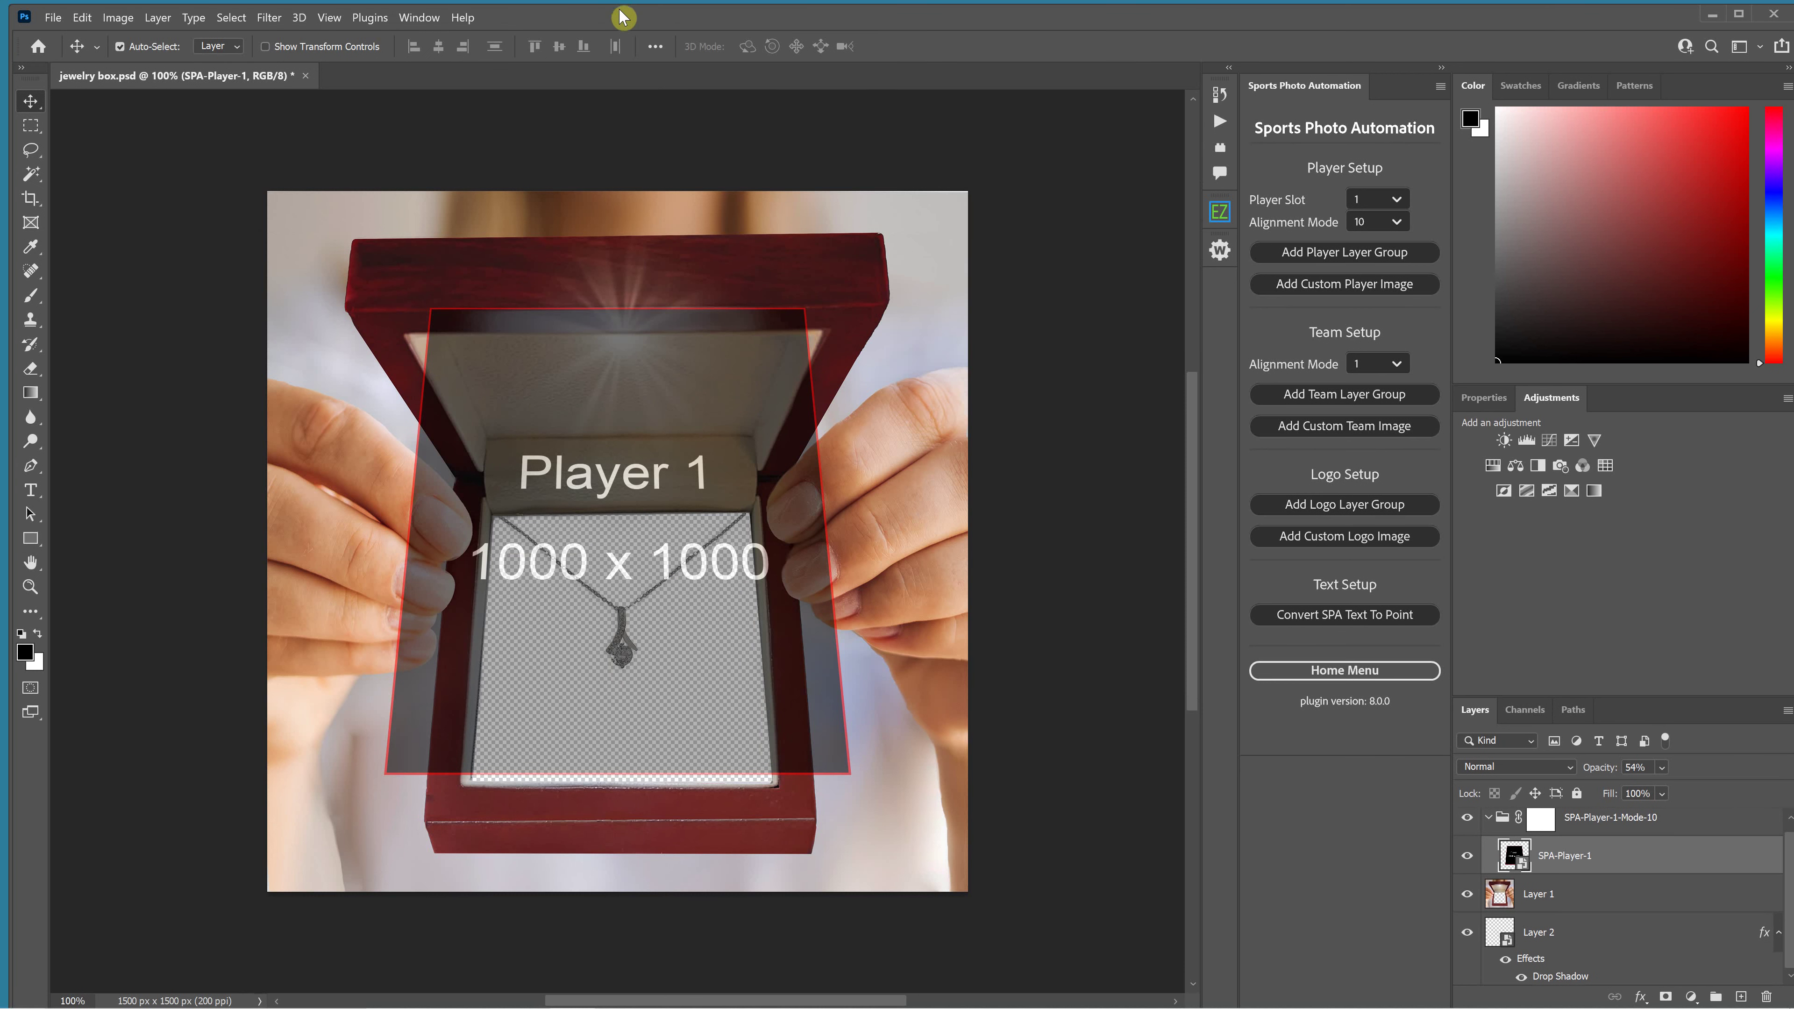
{"action": "key", "text": "ctrl+t"}
{"action": "left_click_drag", "start_coordinate": [617, 314], "coordinate": [631, 449]}
{"action": "left_click_drag", "start_coordinate": [640, 558], "coordinate": [640, 562]}
{"action": "left_click_drag", "start_coordinate": [623, 467], "coordinate": [623, 499]}
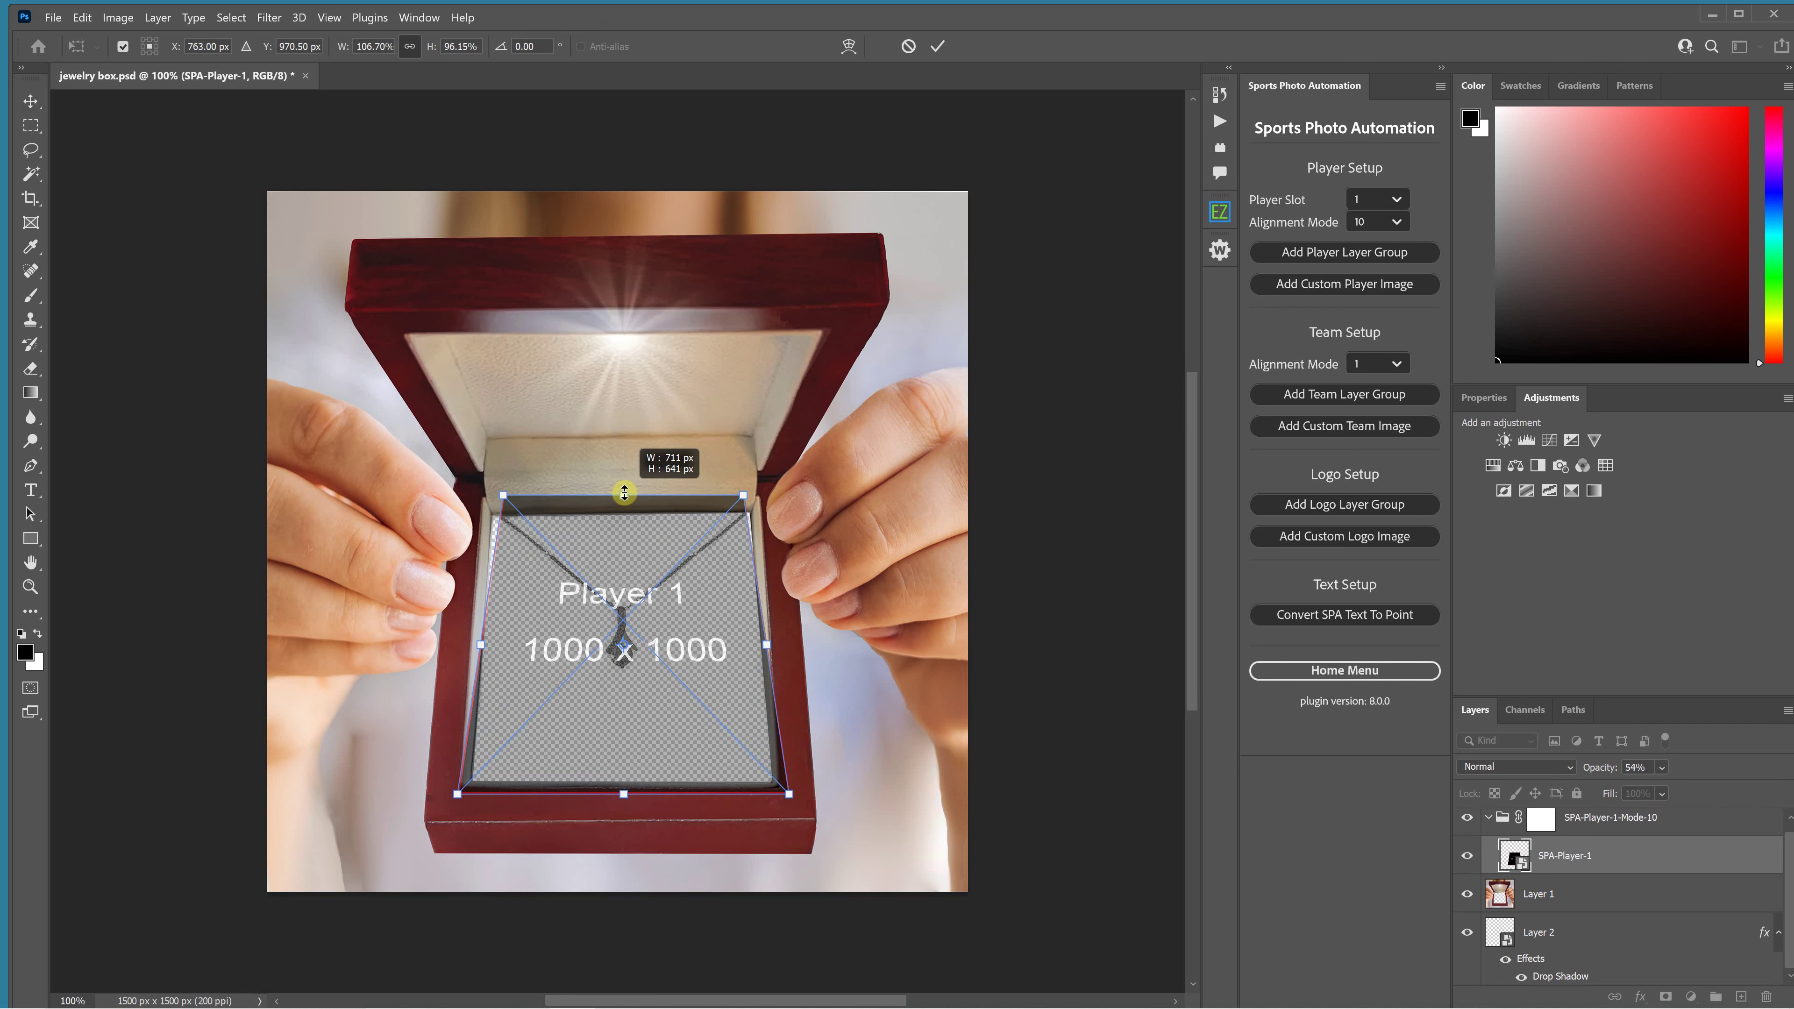
{"action": "left_click", "coordinate": [938, 48]}
Apply a perspective transform widening the placeholder's top edge to match the box.
{"action": "left_click", "coordinate": [83, 17]}
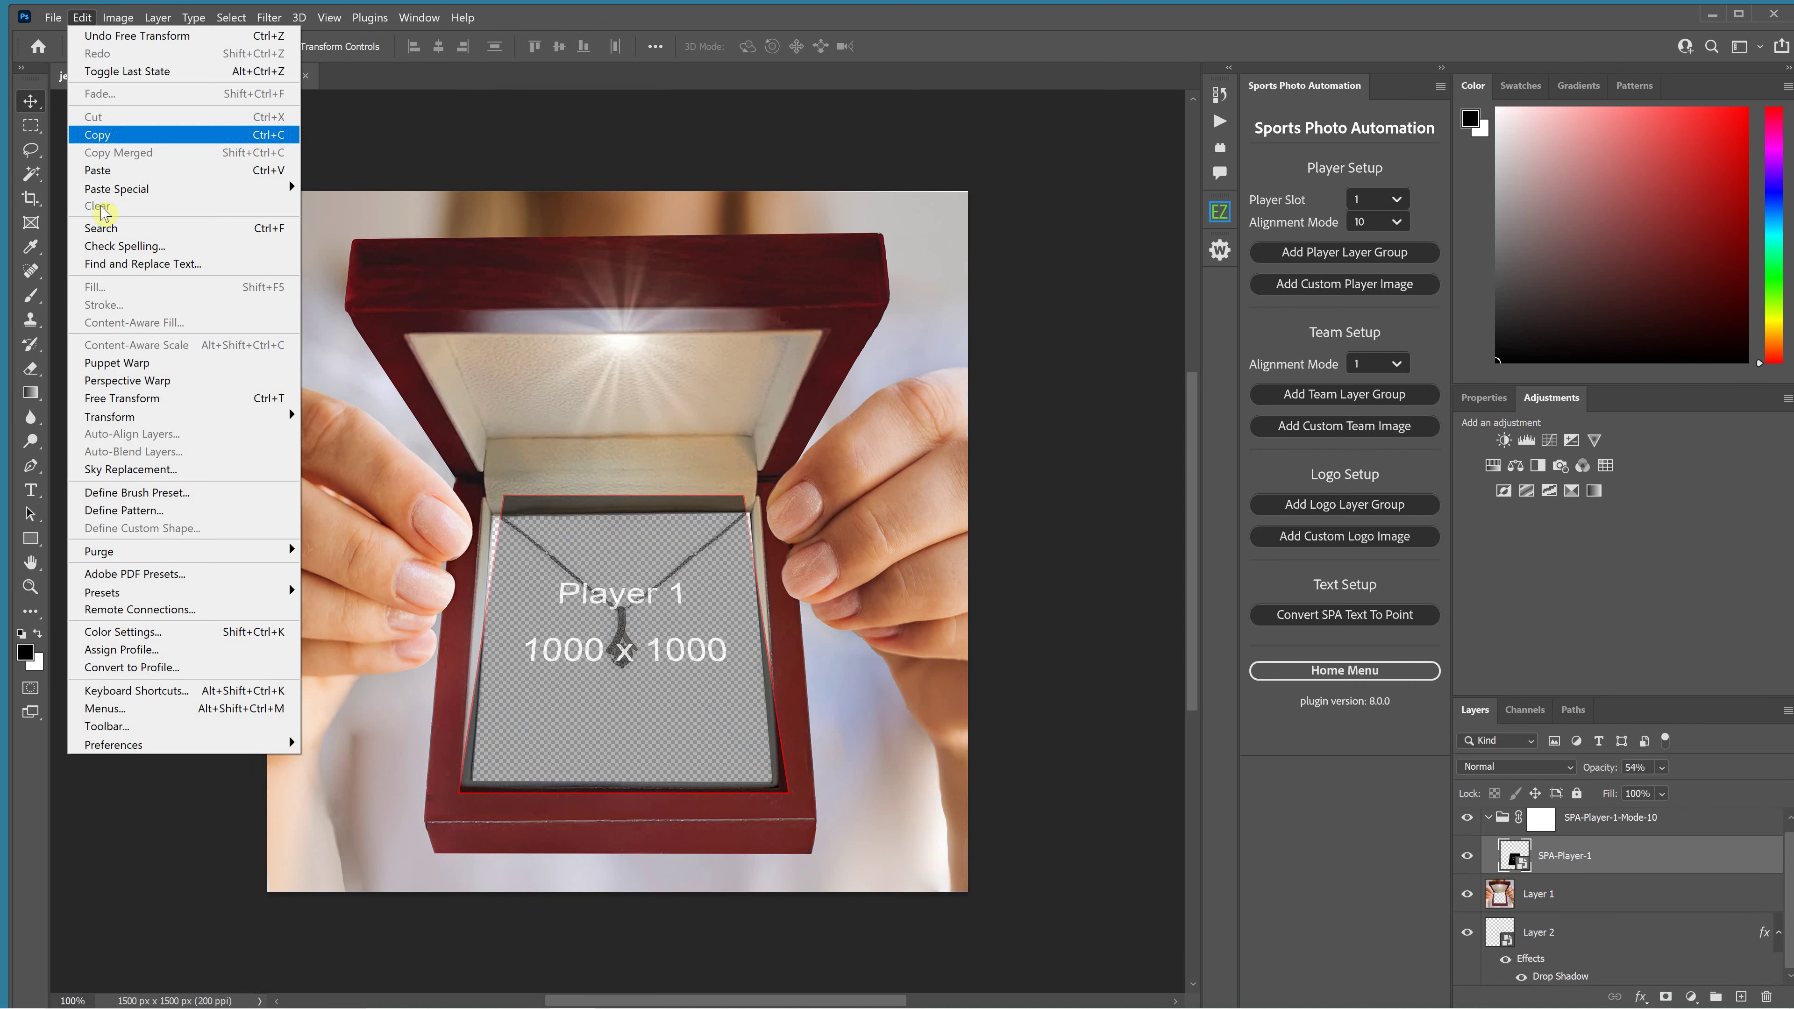
{"action": "mouse_move", "coordinate": [237, 418]}
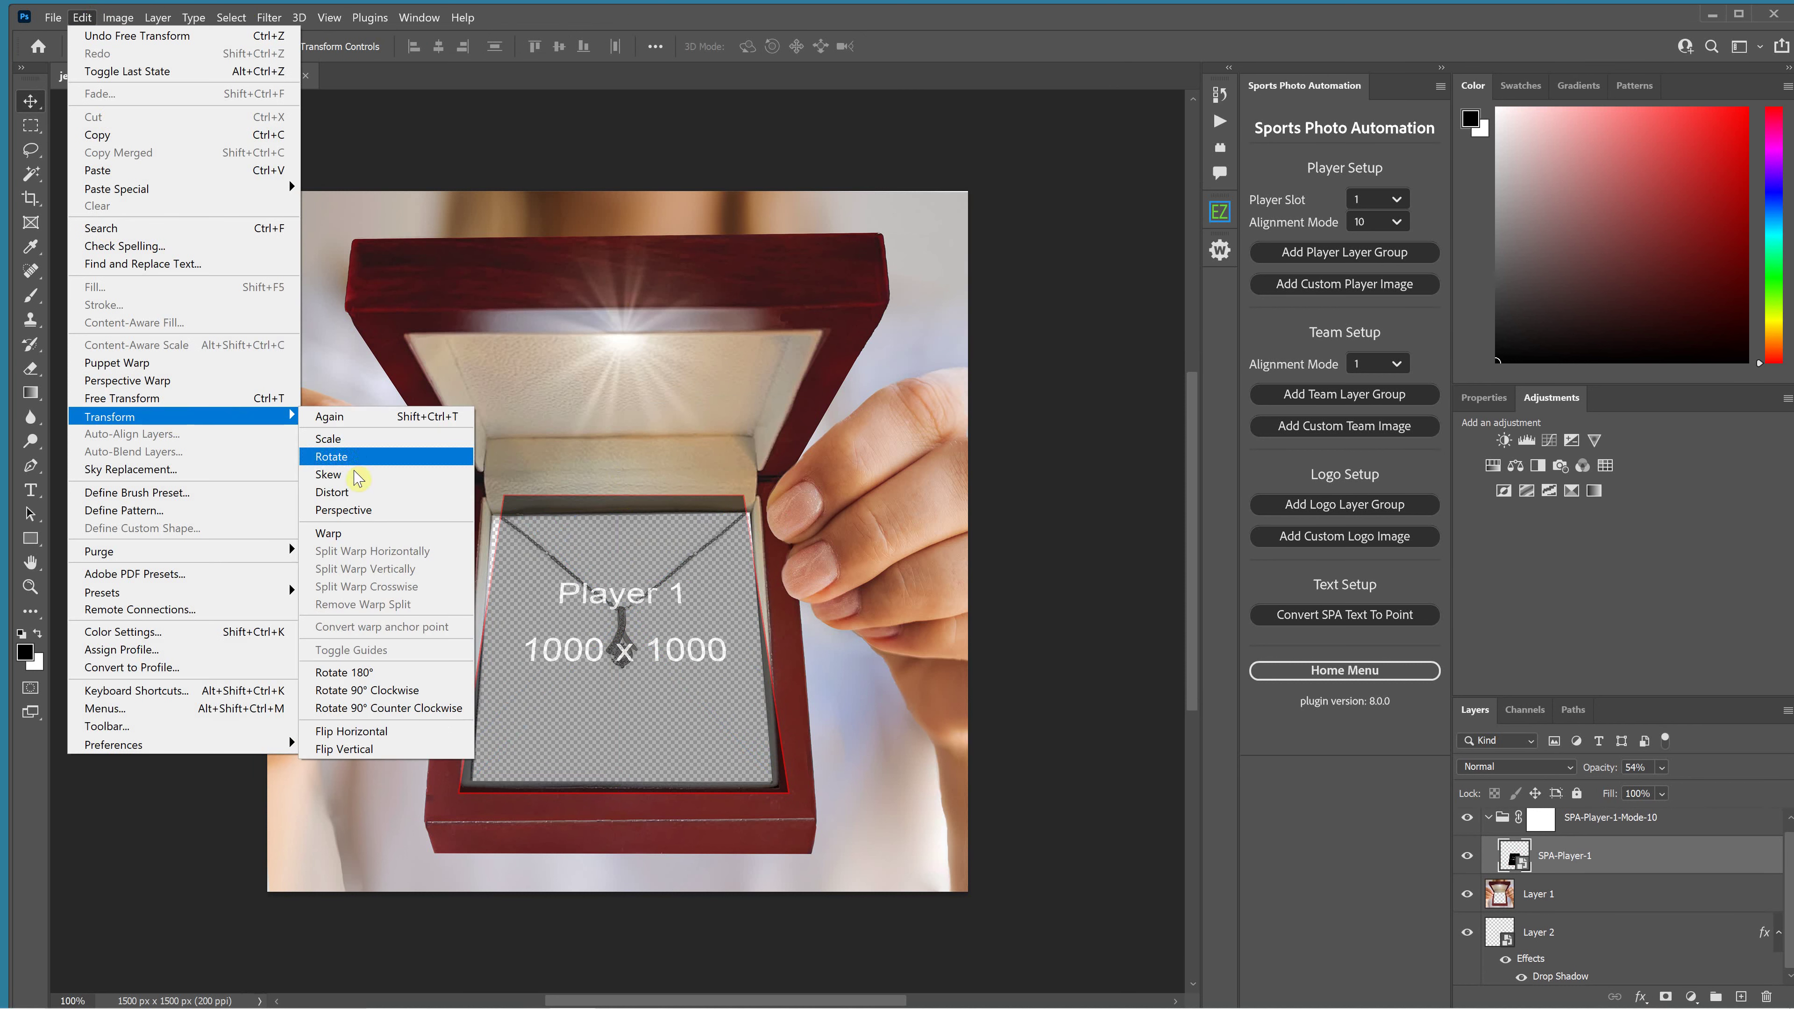
{"action": "left_click", "coordinate": [374, 508]}
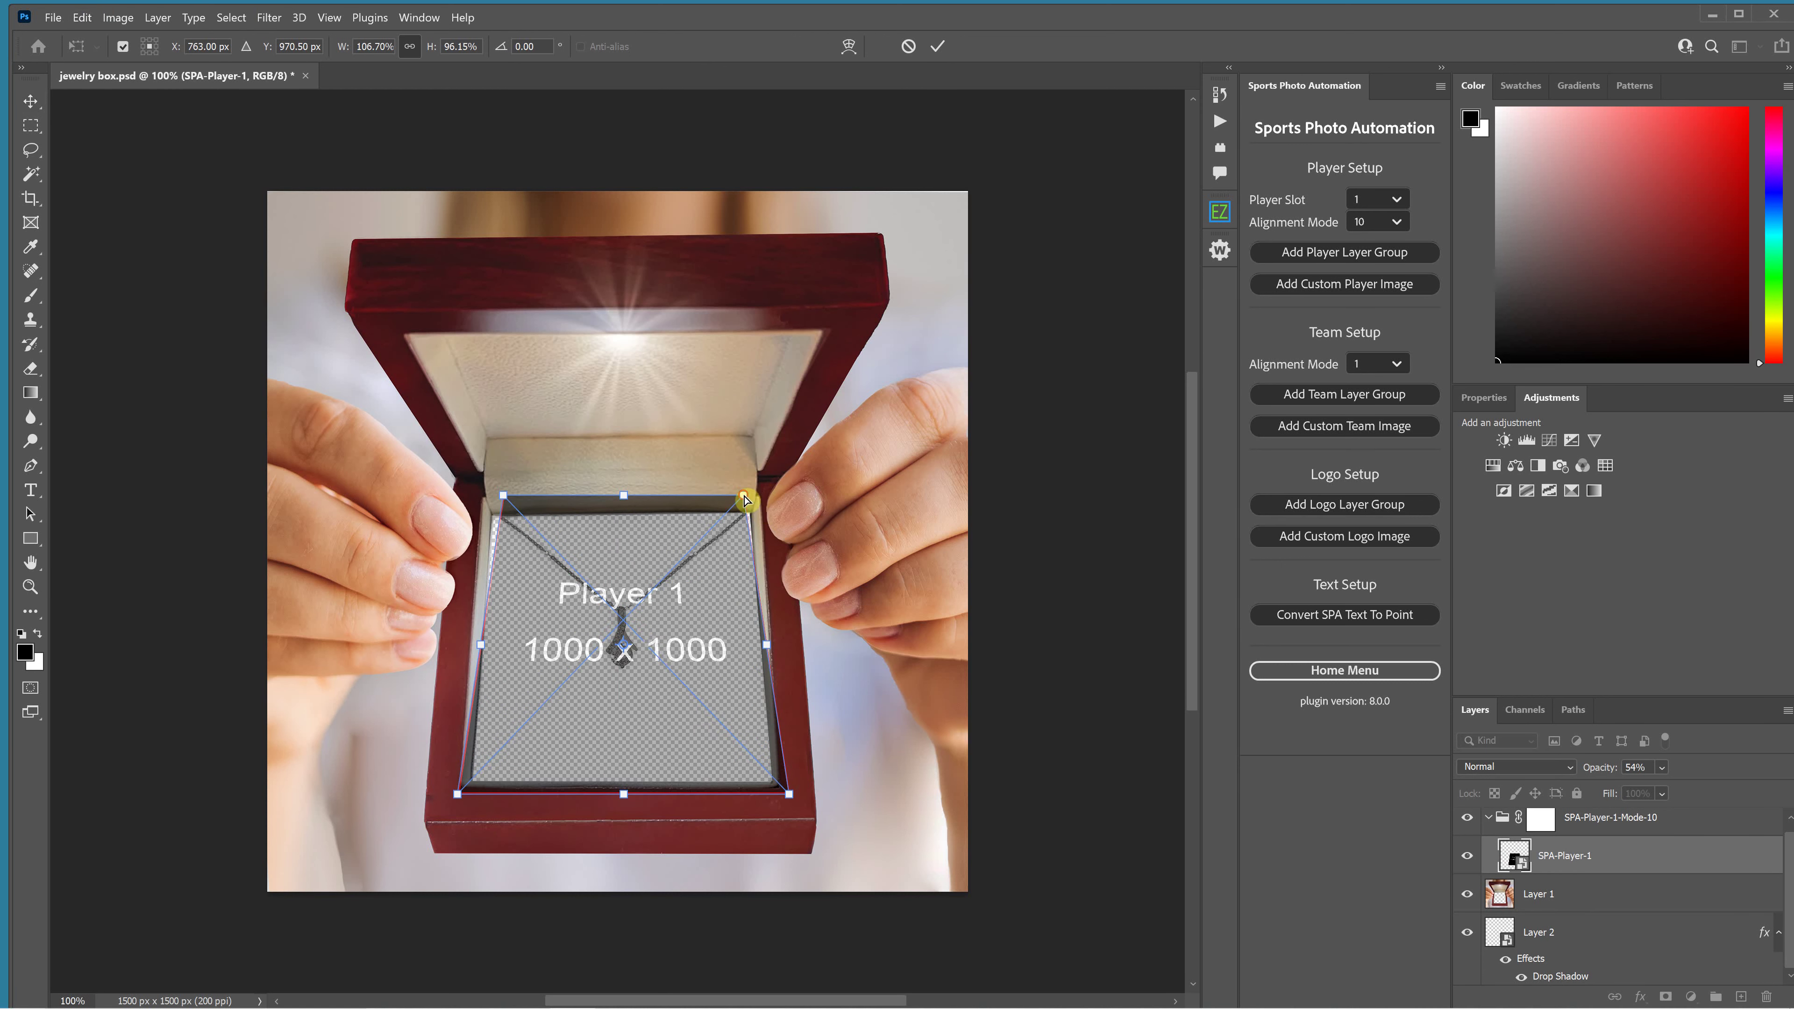
{"action": "left_click_drag", "start_coordinate": [746, 499], "coordinate": [768, 504]}
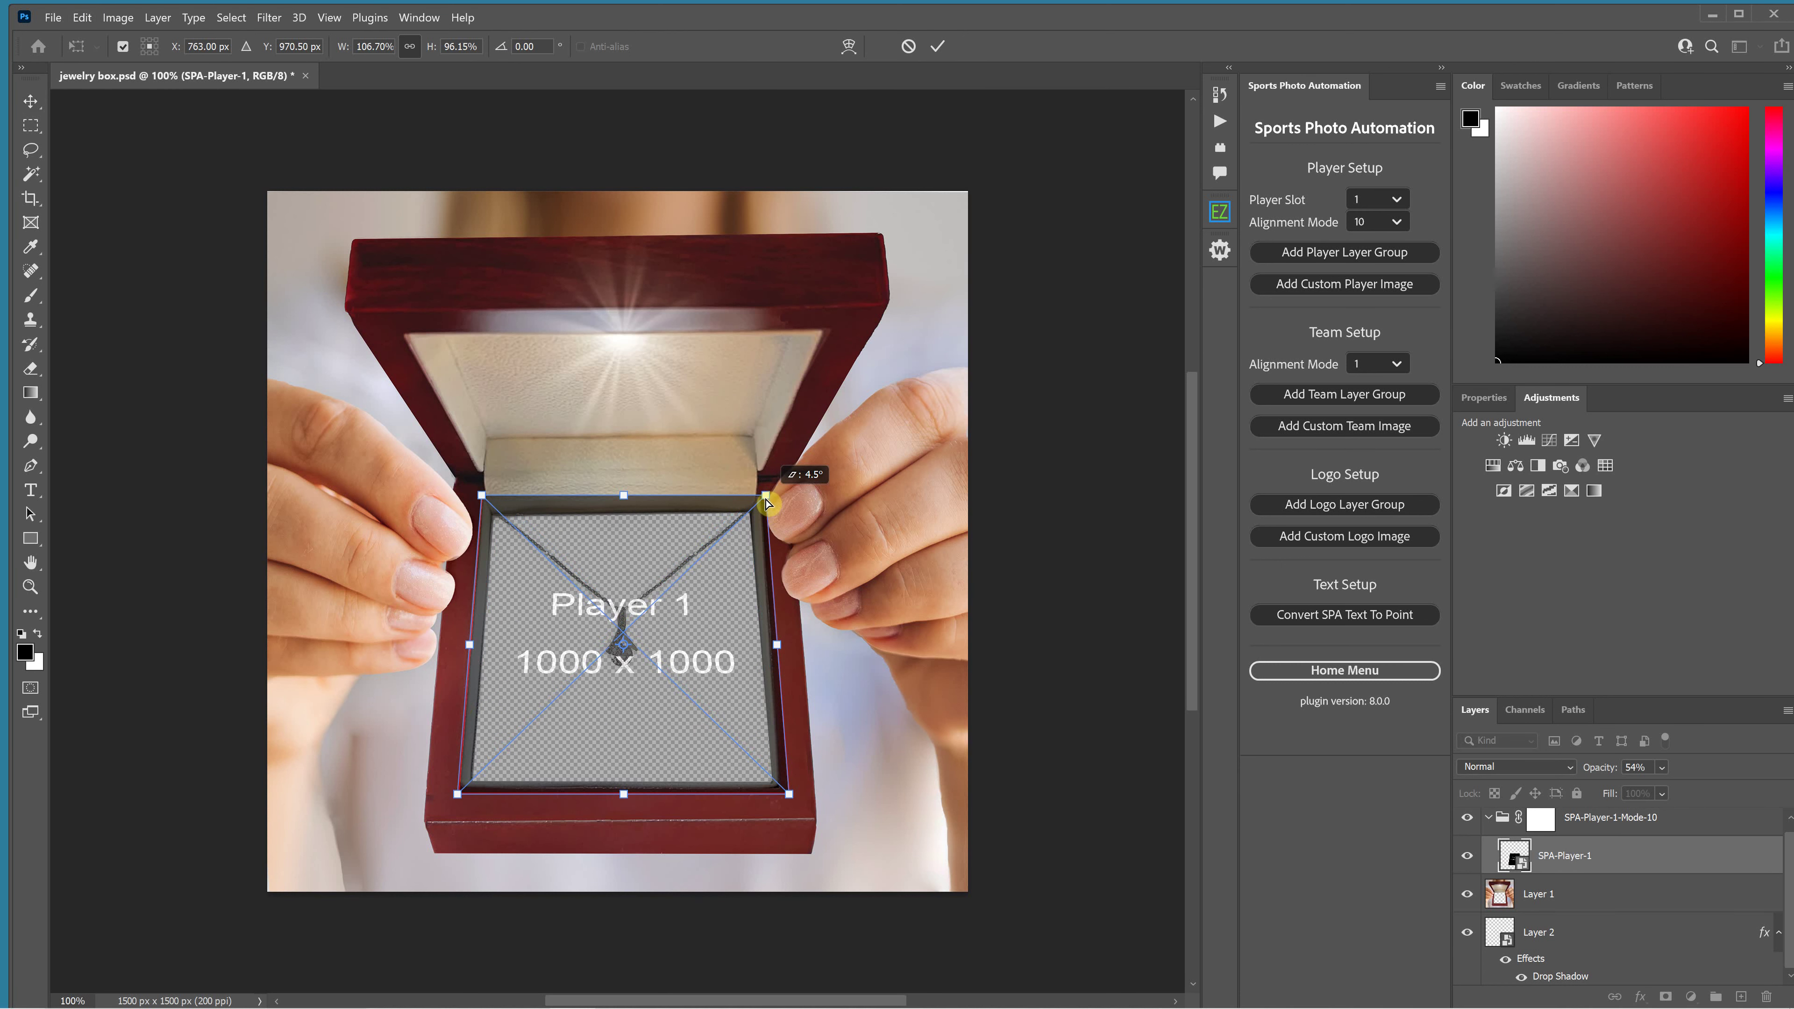
{"action": "left_click", "coordinate": [937, 45]}
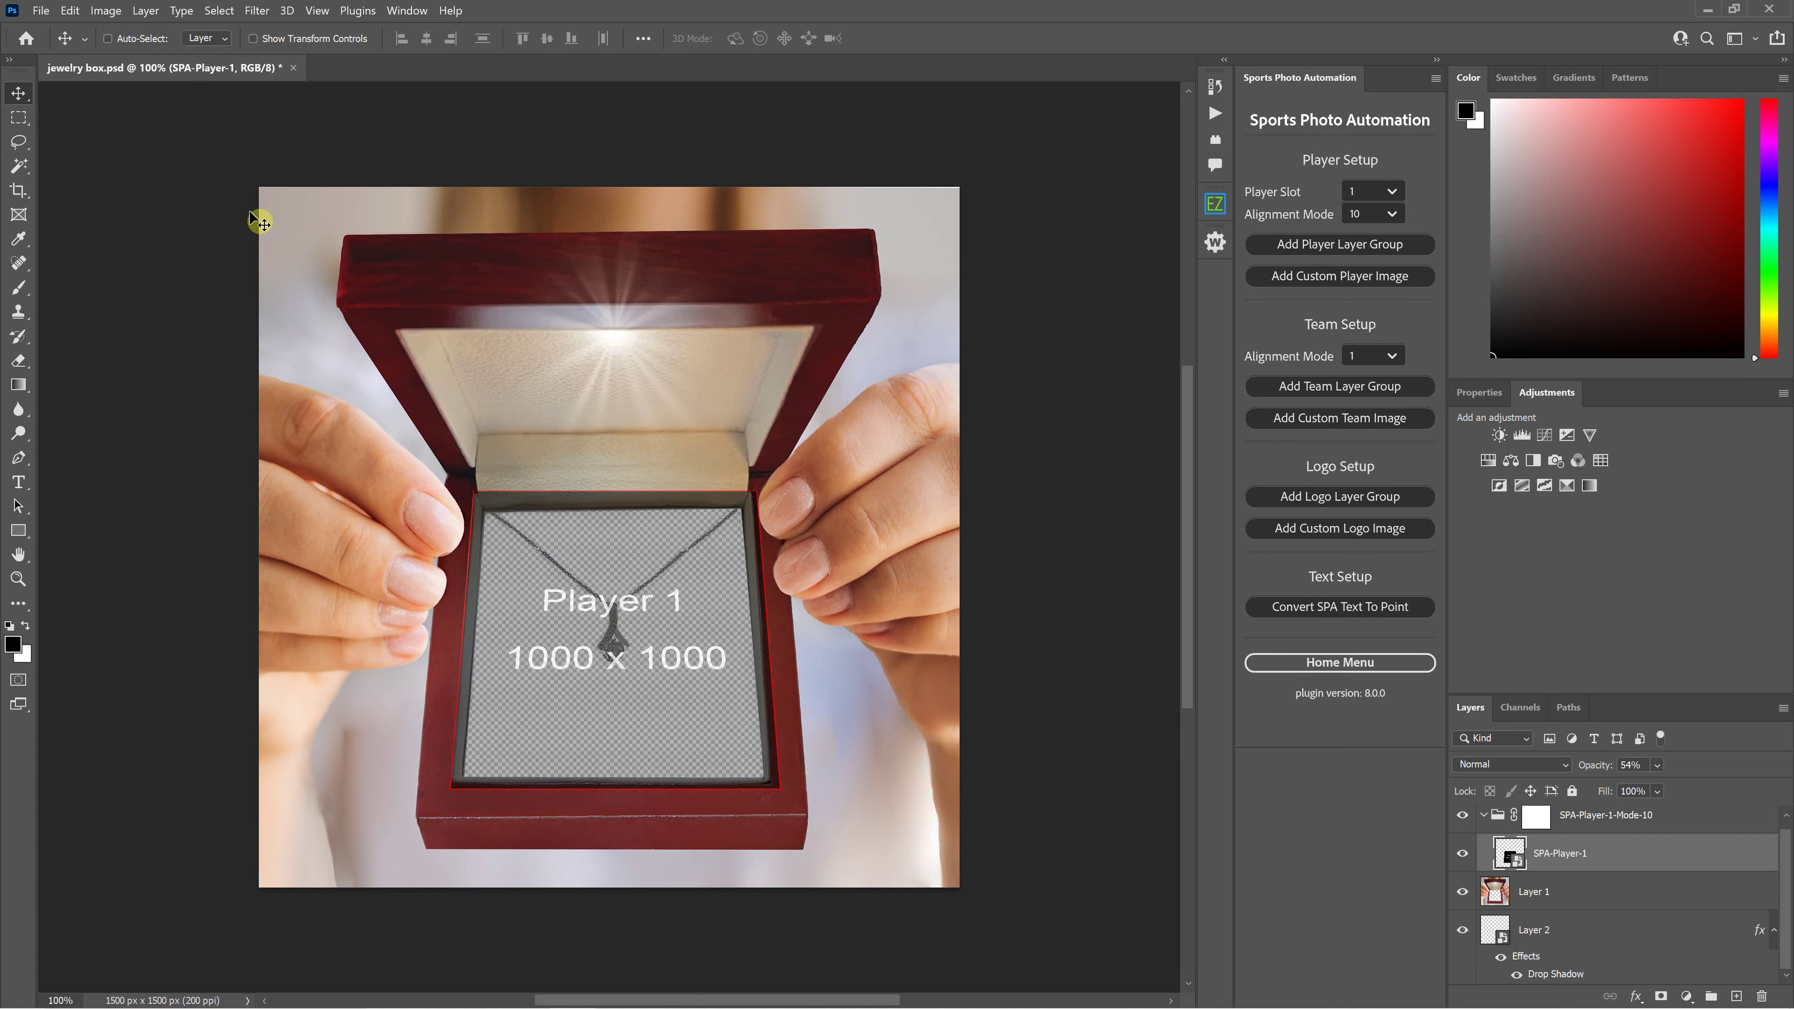
Shorten and nudge the placeholder into the box's inner lining, then set opacity to 100%.
{"action": "key", "text": "ctrl+t"}
{"action": "left_click_drag", "start_coordinate": [621, 491], "coordinate": [622, 501]}
{"action": "key", "text": "ctrl+plus"}
{"action": "scroll", "coordinate": [729, 461], "scroll_direction": "down", "scroll_amount": 4}
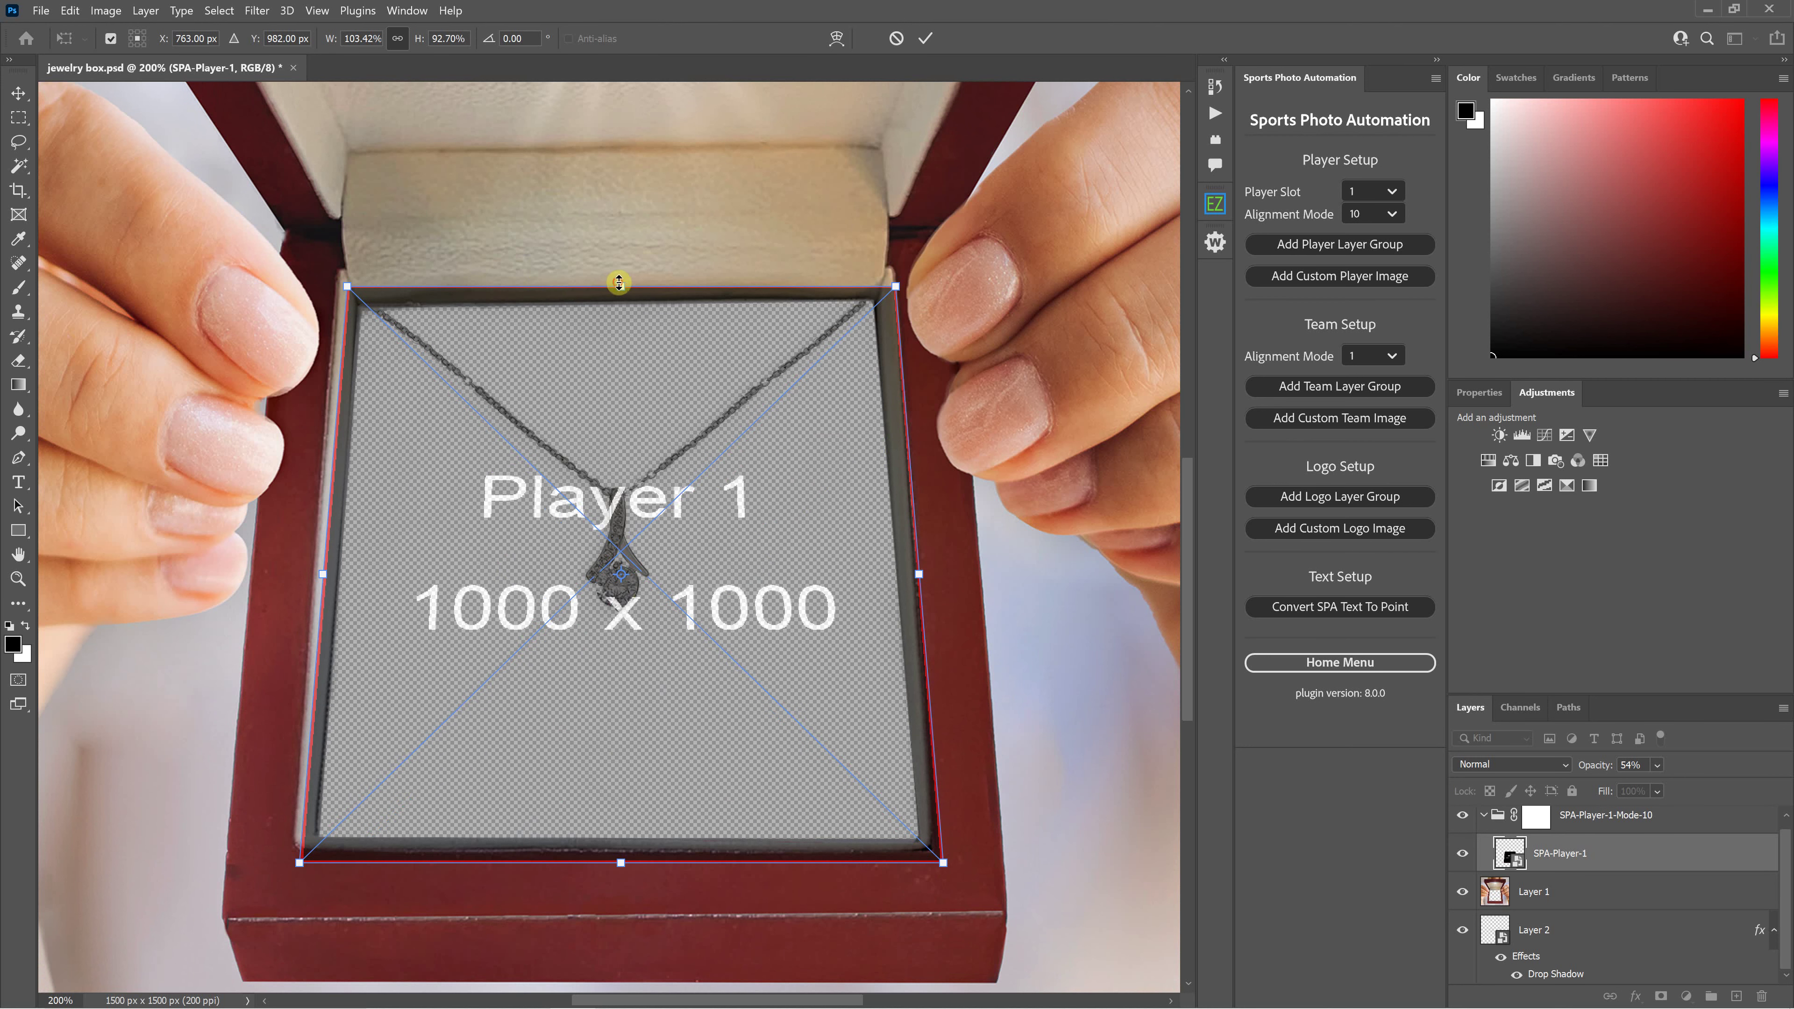
{"action": "left_click_drag", "start_coordinate": [621, 286], "coordinate": [614, 305]}
{"action": "left_click_drag", "start_coordinate": [640, 460], "coordinate": [644, 446]}
{"action": "left_click_drag", "start_coordinate": [622, 292], "coordinate": [620, 288]}
{"action": "left_click_drag", "start_coordinate": [609, 360], "coordinate": [609, 360]}
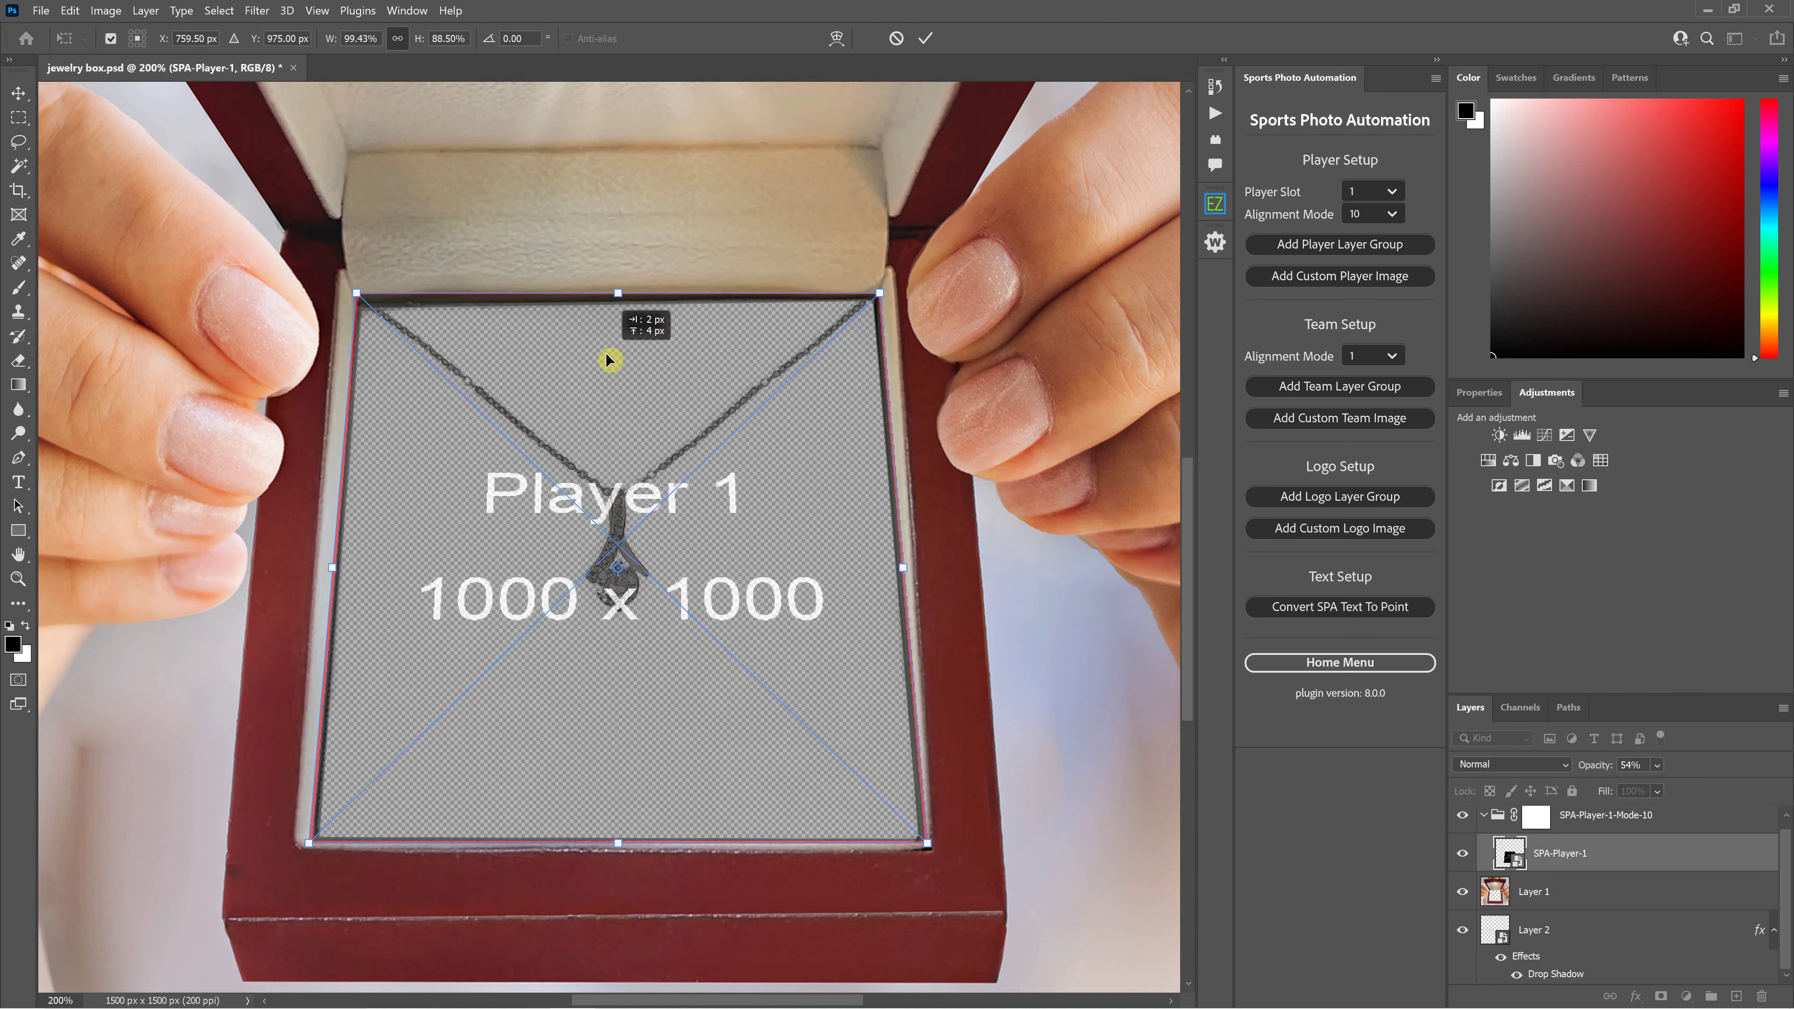
{"action": "left_click_drag", "start_coordinate": [607, 359], "coordinate": [609, 359]}
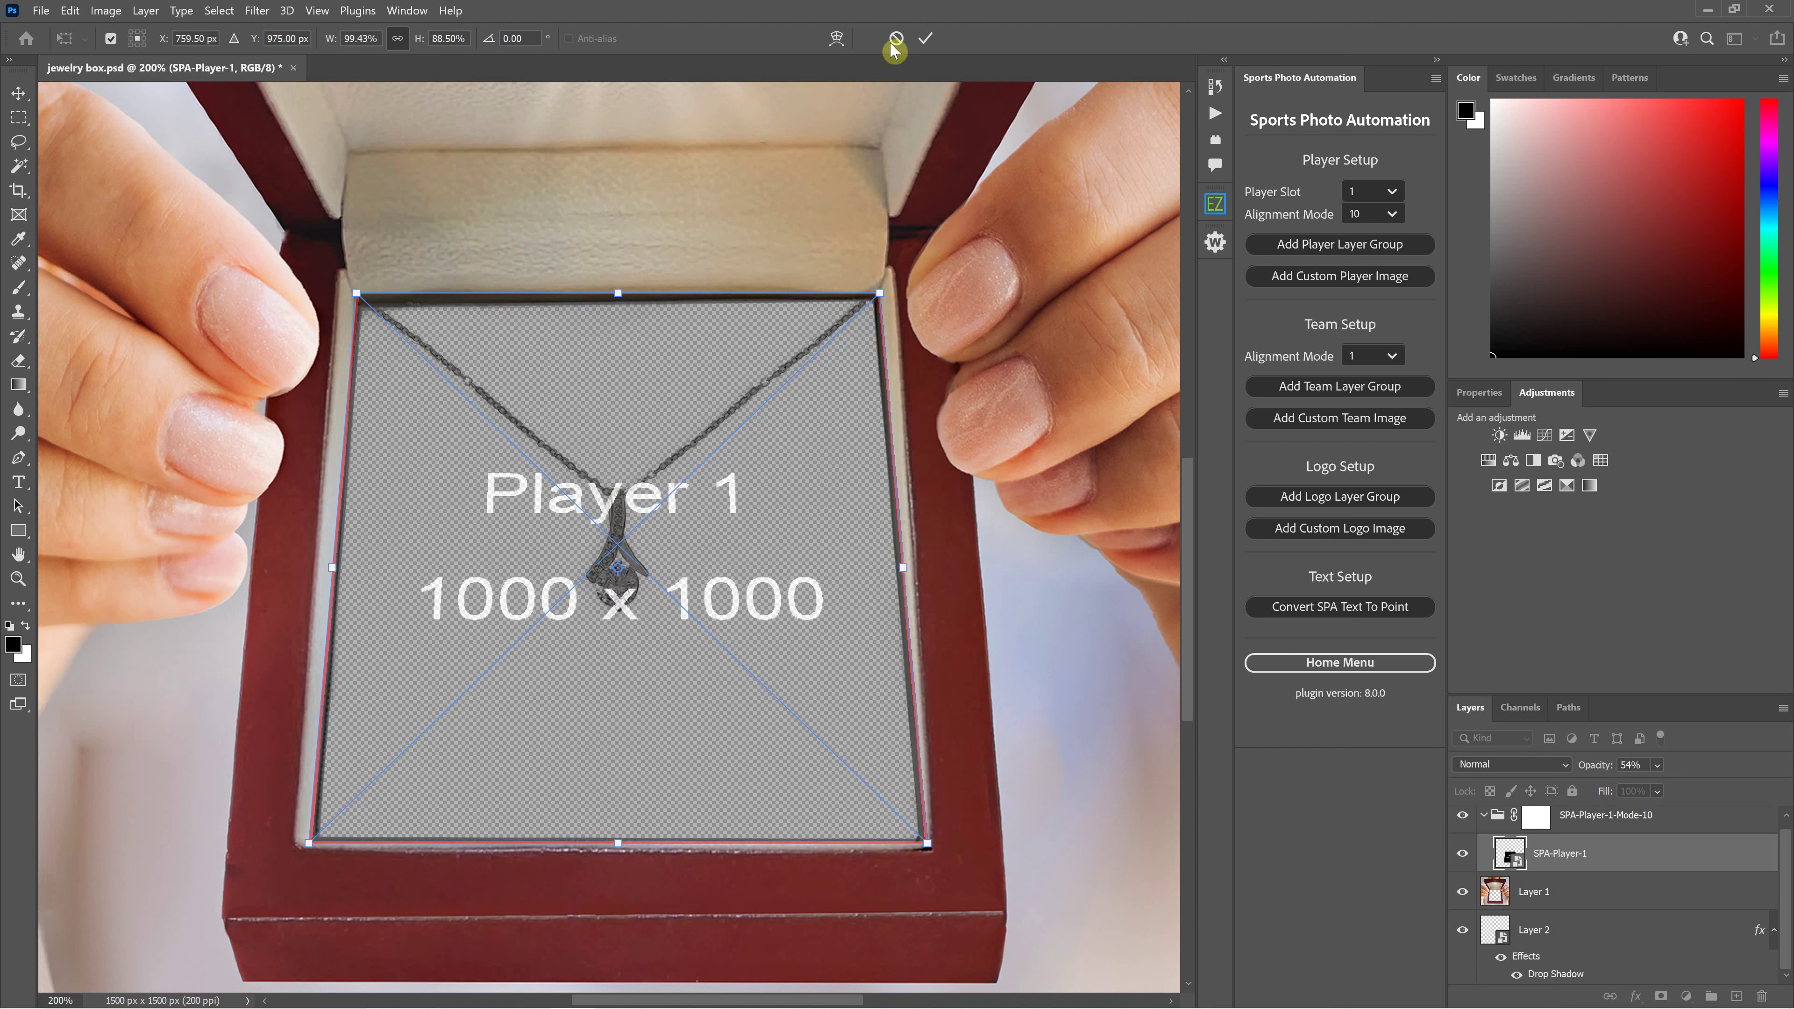
{"action": "left_click", "coordinate": [923, 37]}
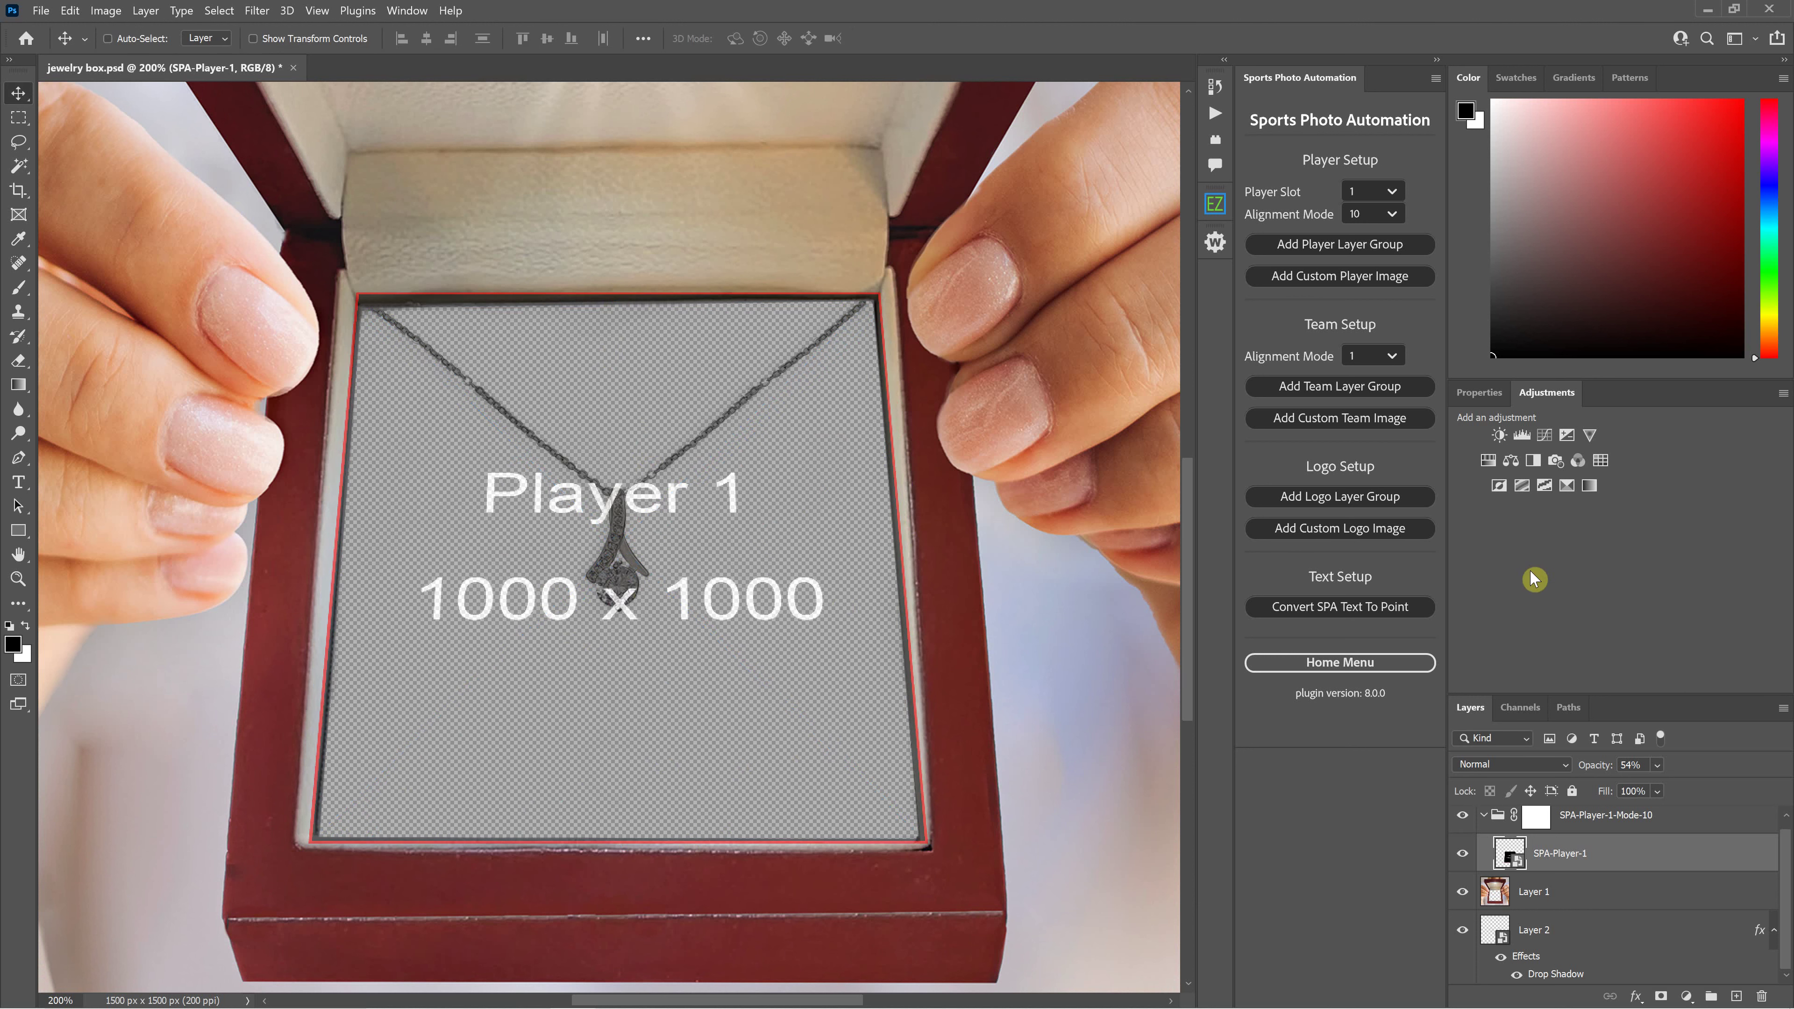
{"action": "left_click", "coordinate": [1656, 765]}
{"action": "left_click_drag", "start_coordinate": [1686, 785], "coordinate": [1790, 790]}
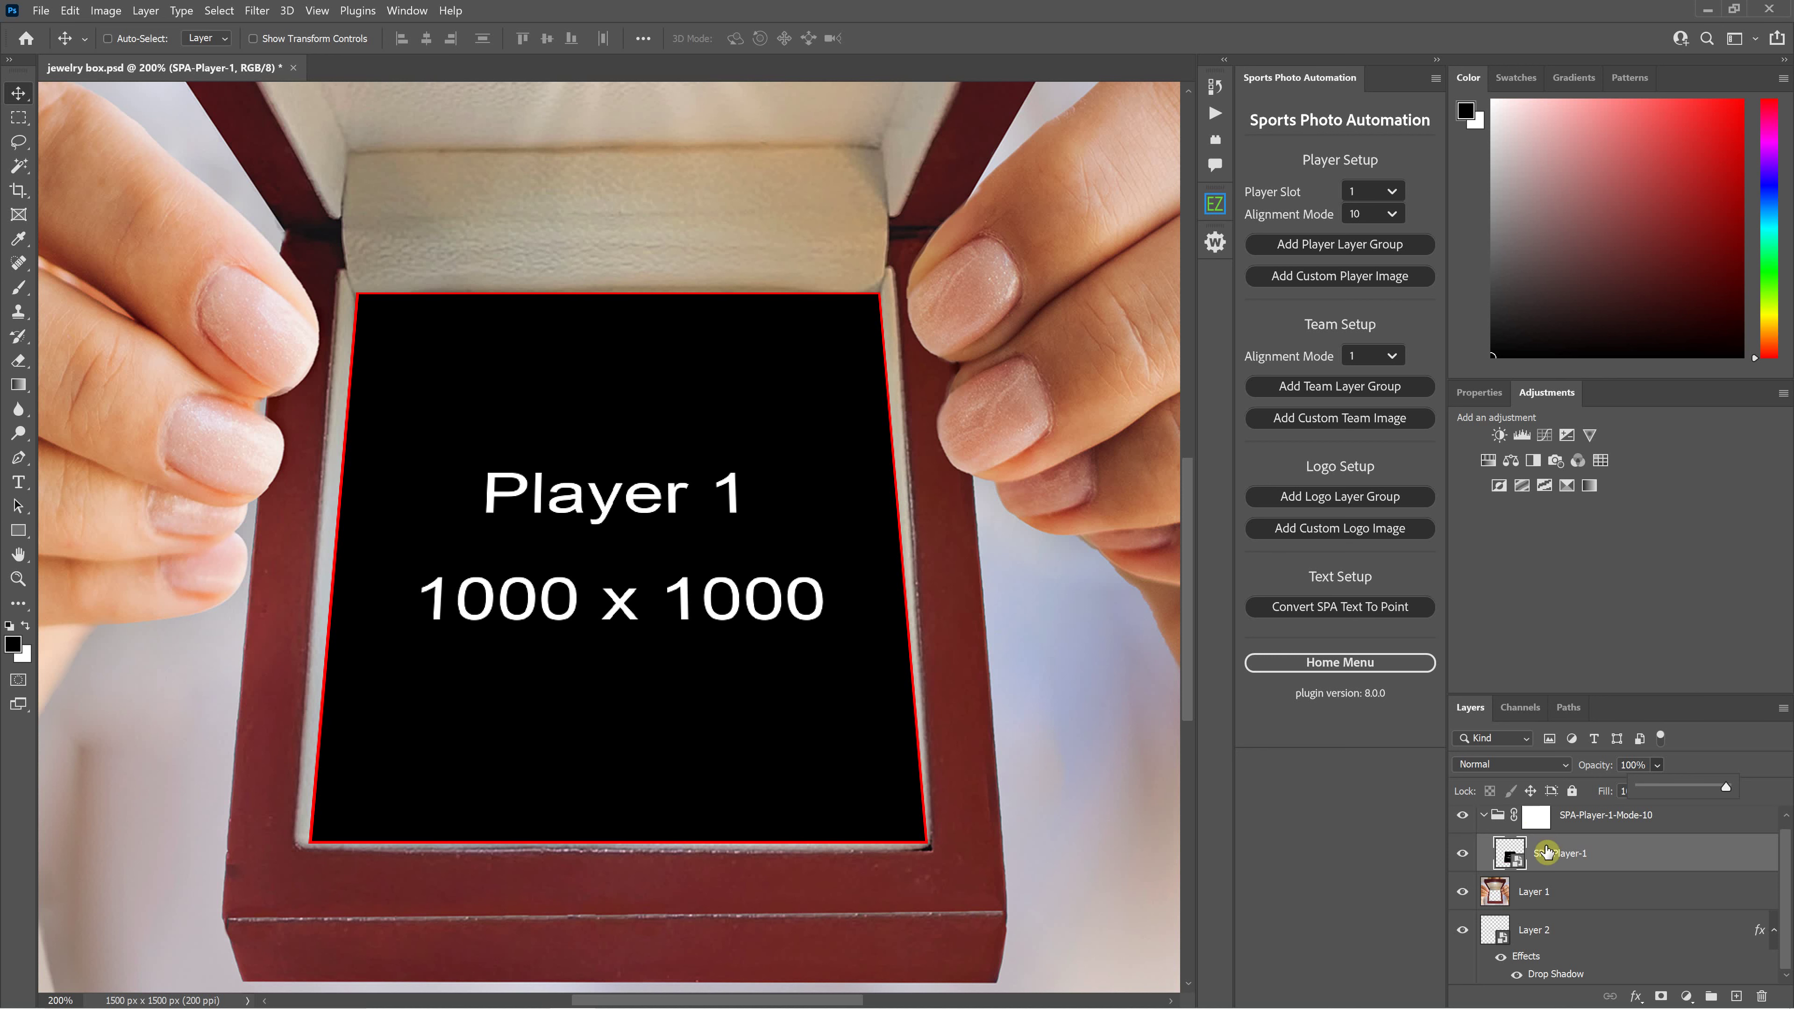
Collapse the SPA-Player-1-Mode-10 group and drag it below the necklace layers.
{"action": "left_click", "coordinate": [1483, 820]}
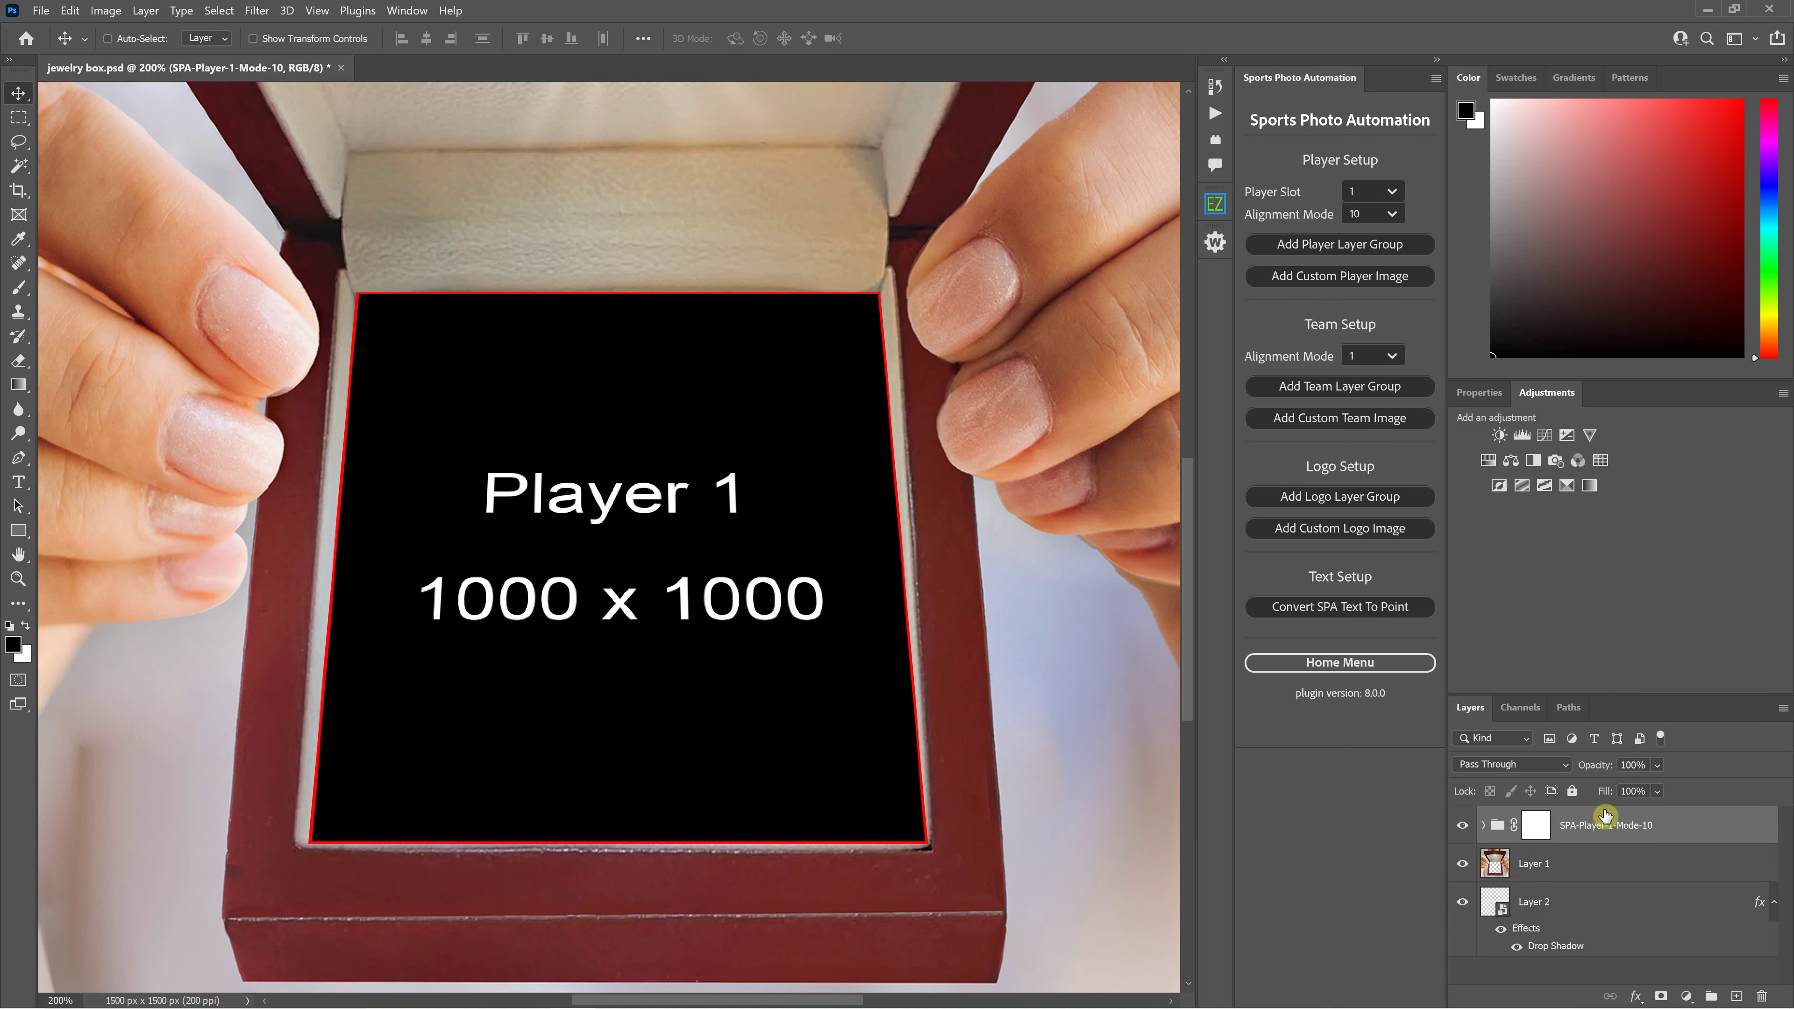
{"action": "left_click", "coordinate": [1484, 825]}
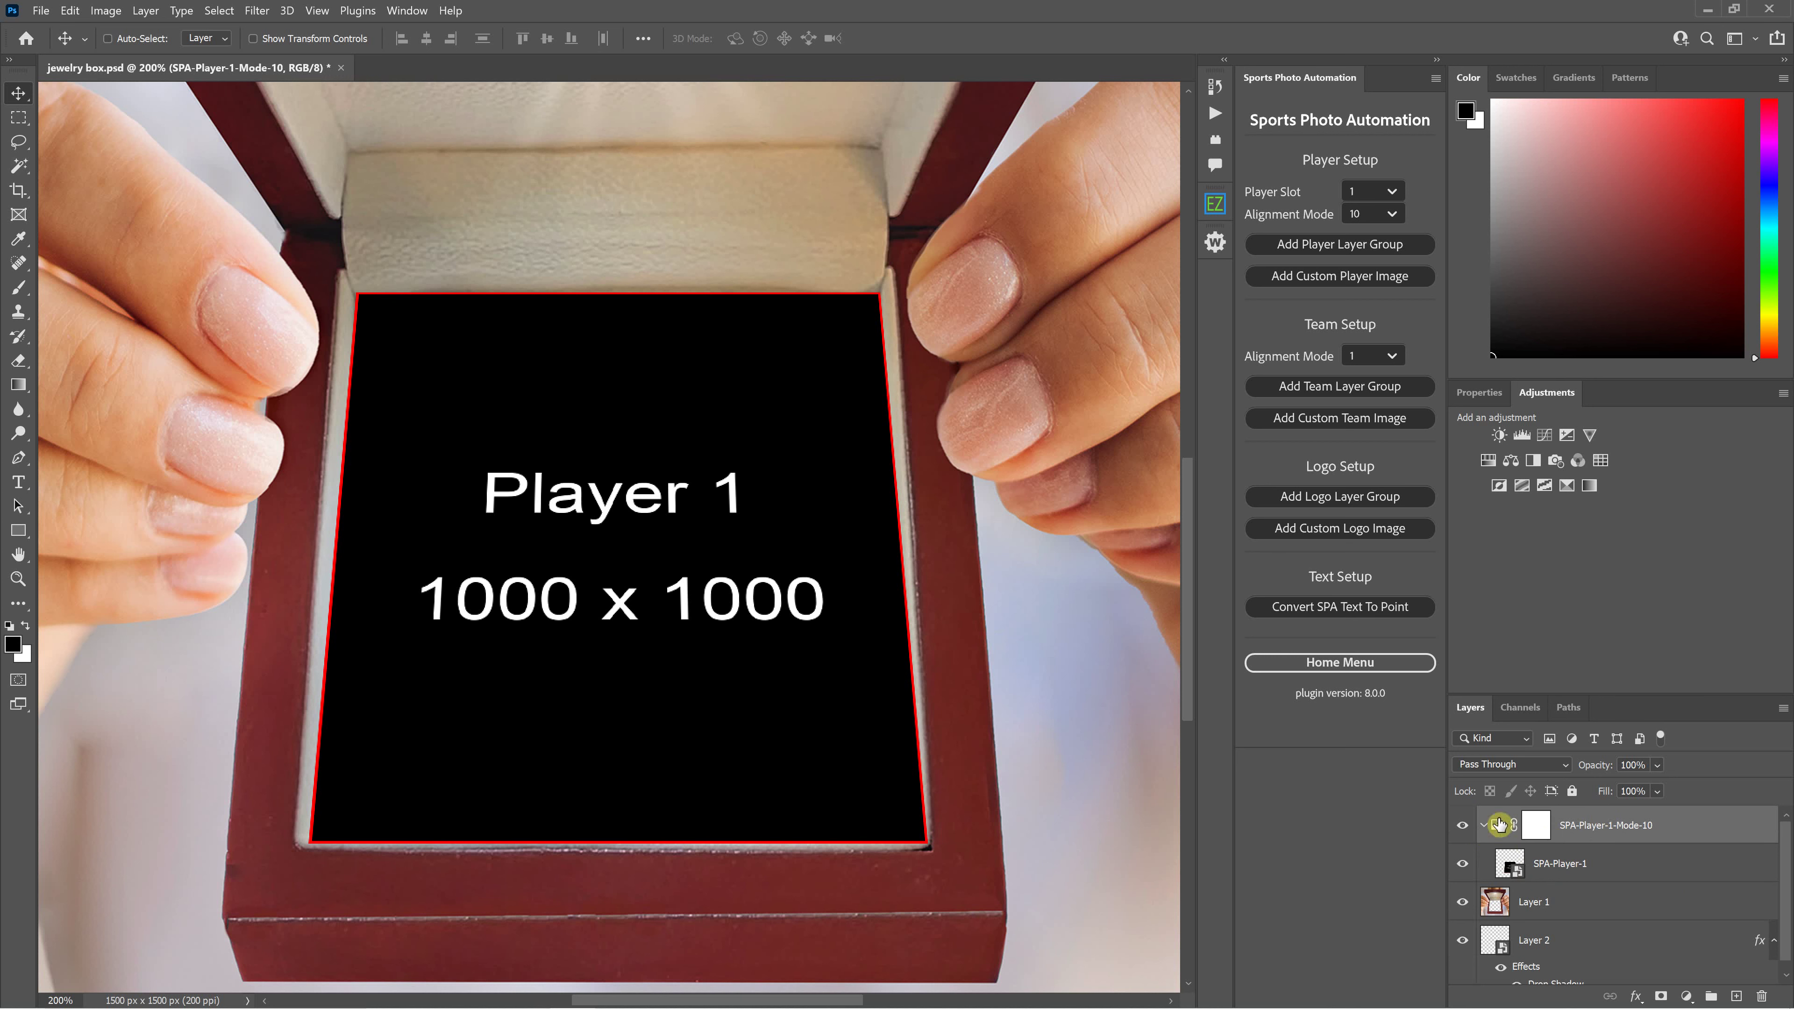
{"action": "left_click", "coordinate": [1482, 825]}
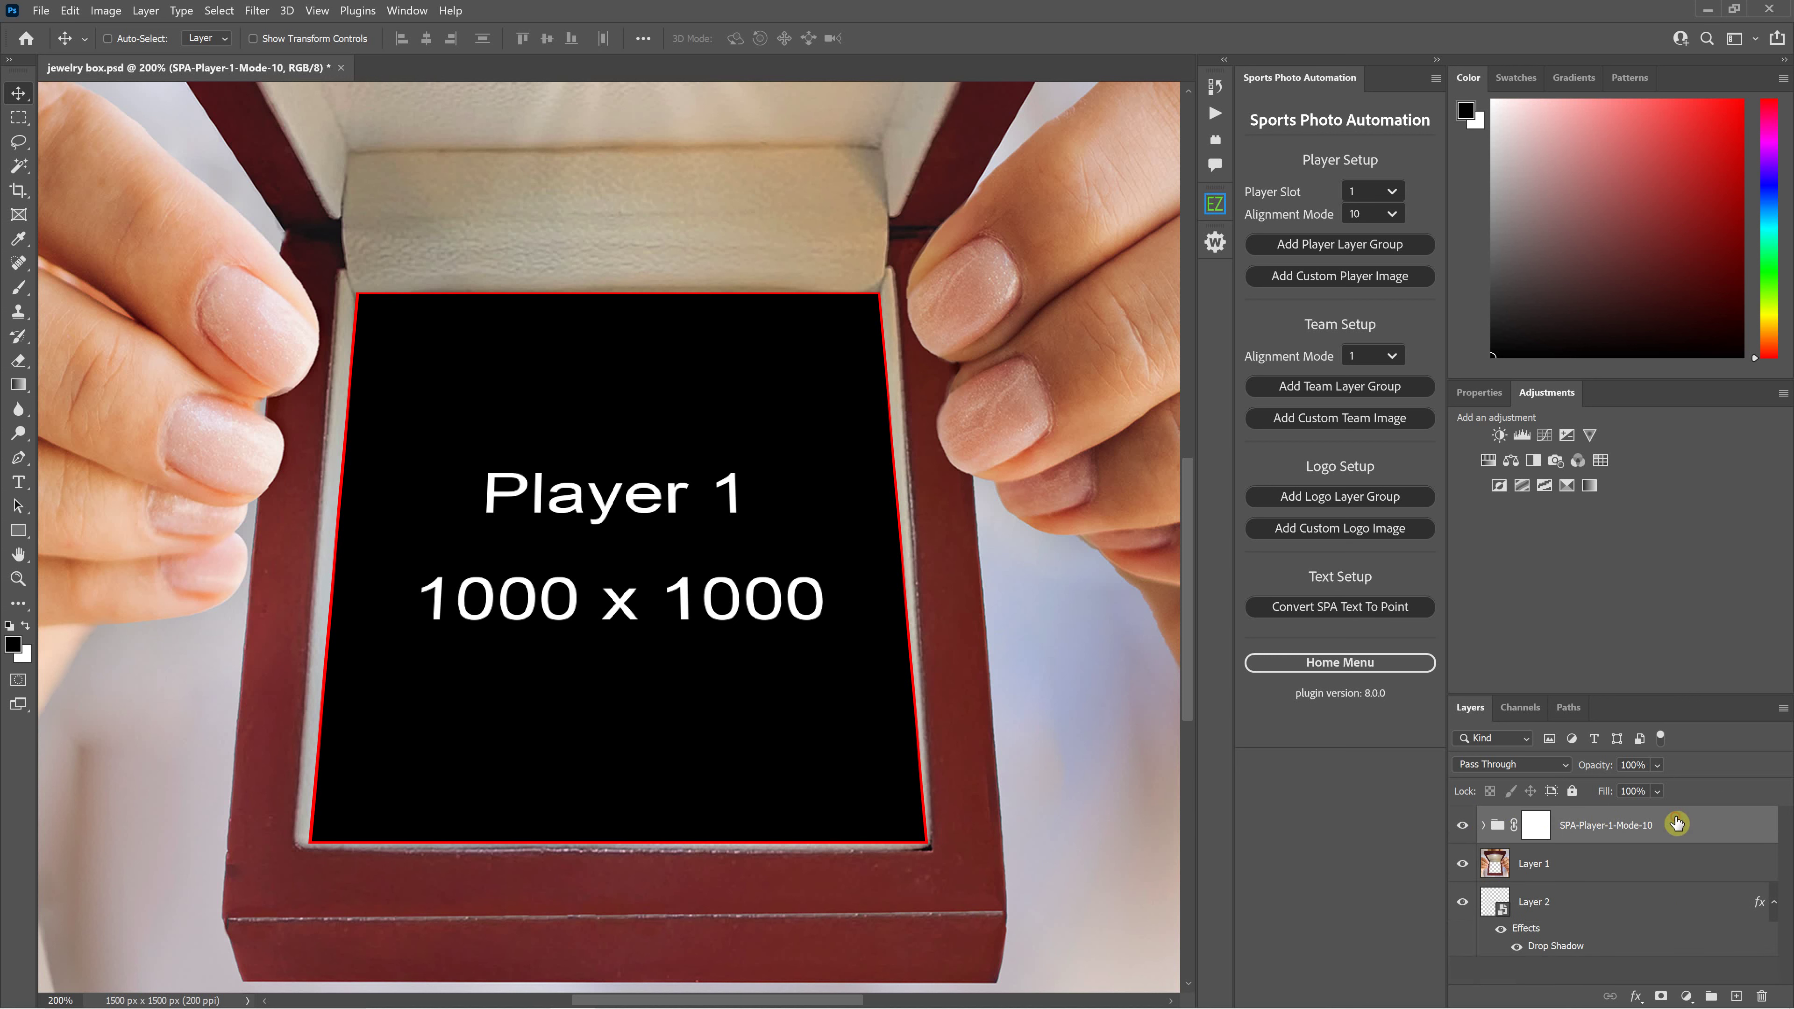
{"action": "left_click_drag", "start_coordinate": [1675, 824], "coordinate": [1624, 954]}
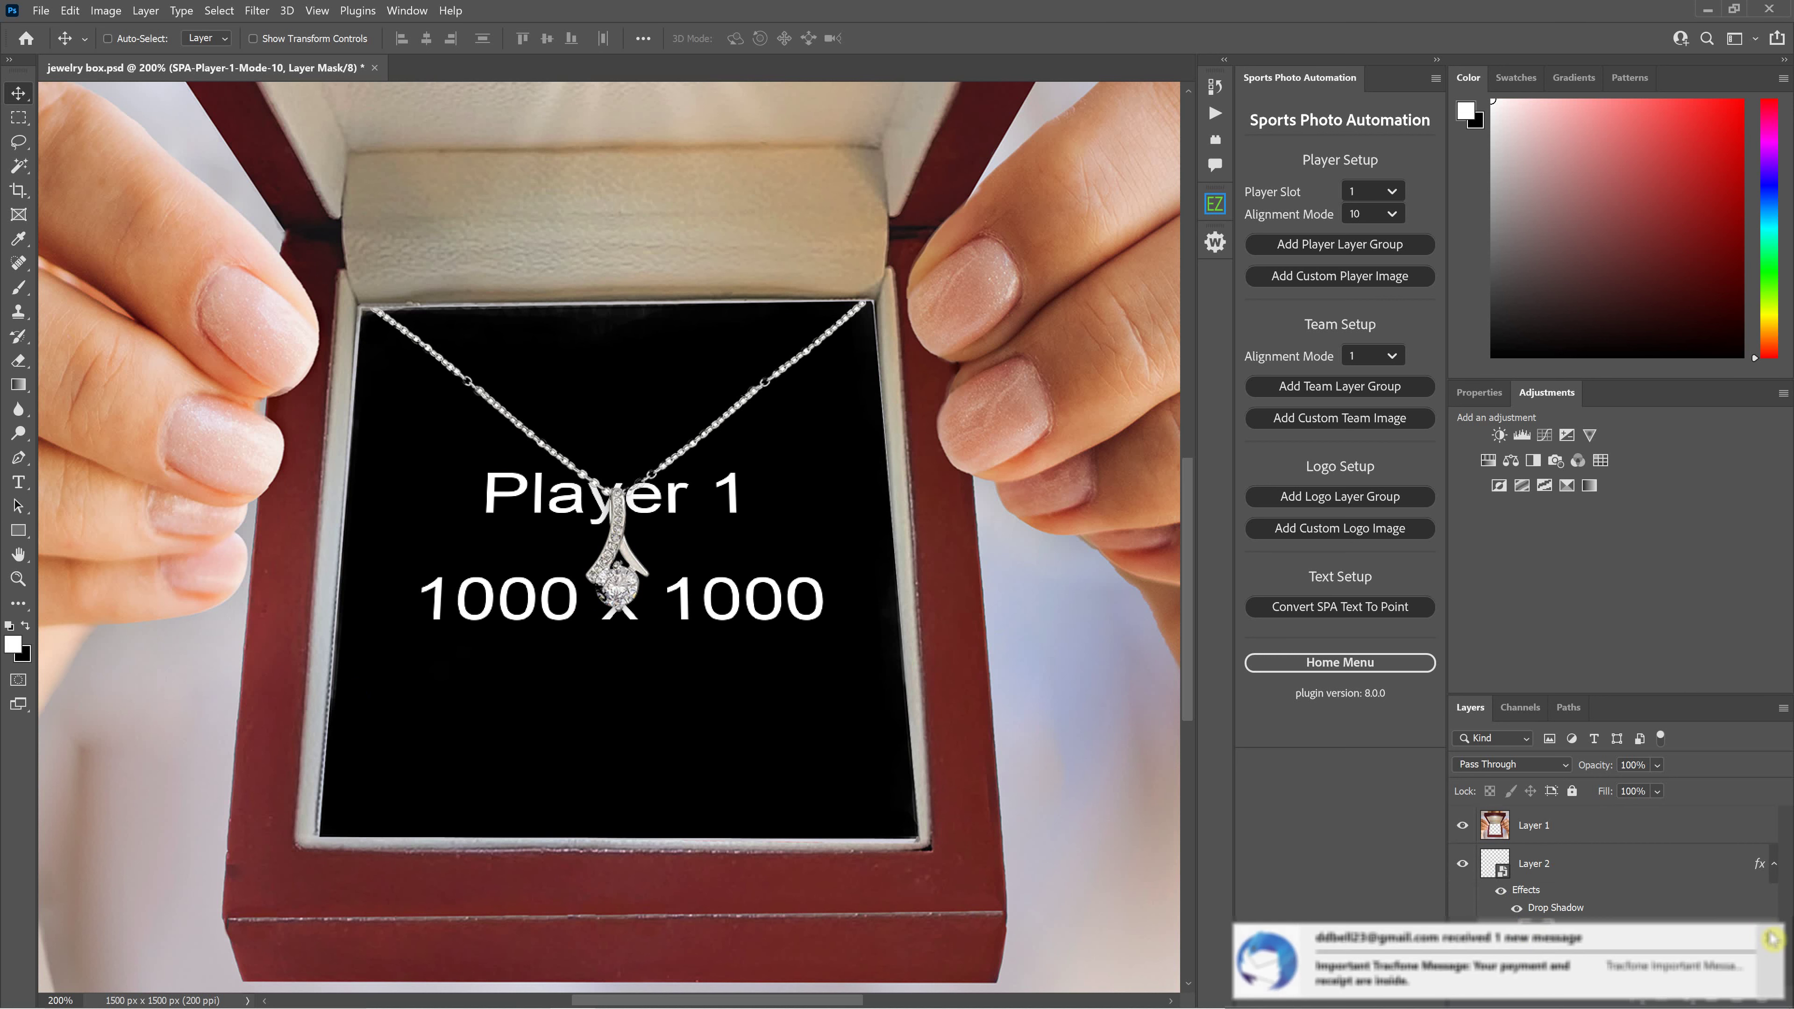
{"action": "left_click", "coordinate": [1771, 937]}
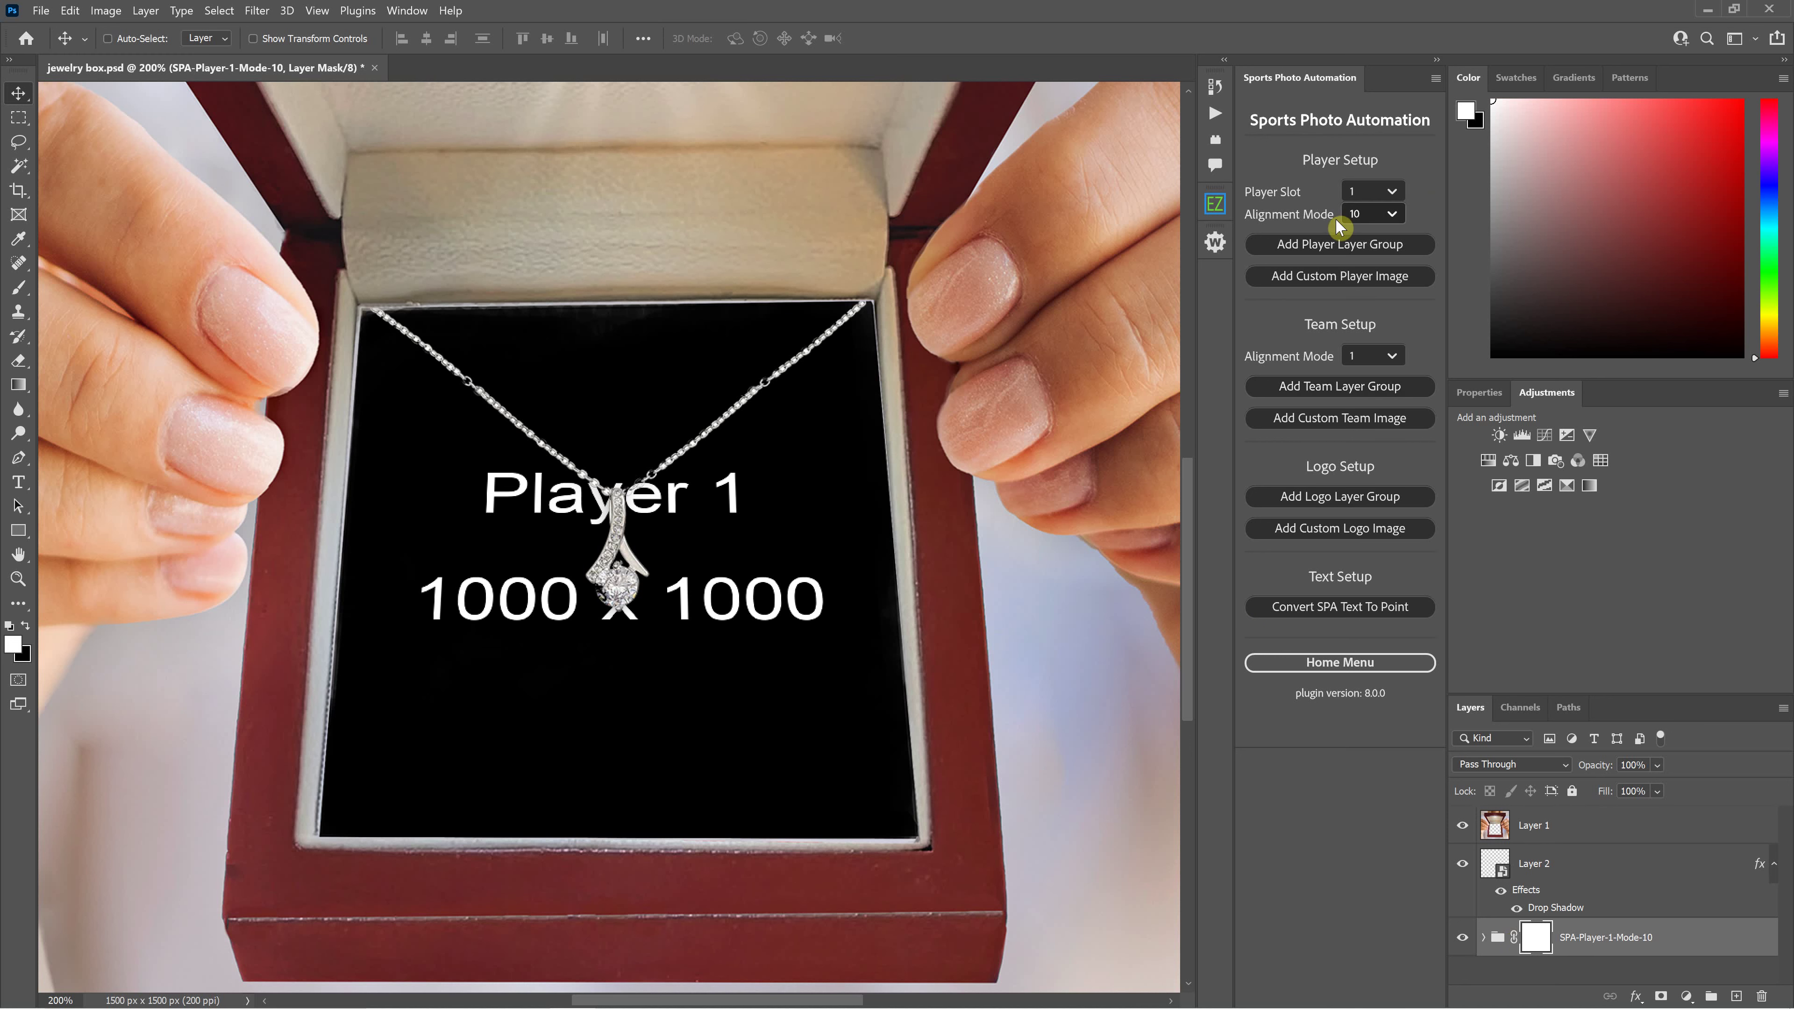
Load 2005 PNG.jpg from Desktop > source images as the custom player image.
{"action": "left_click", "coordinate": [1277, 283]}
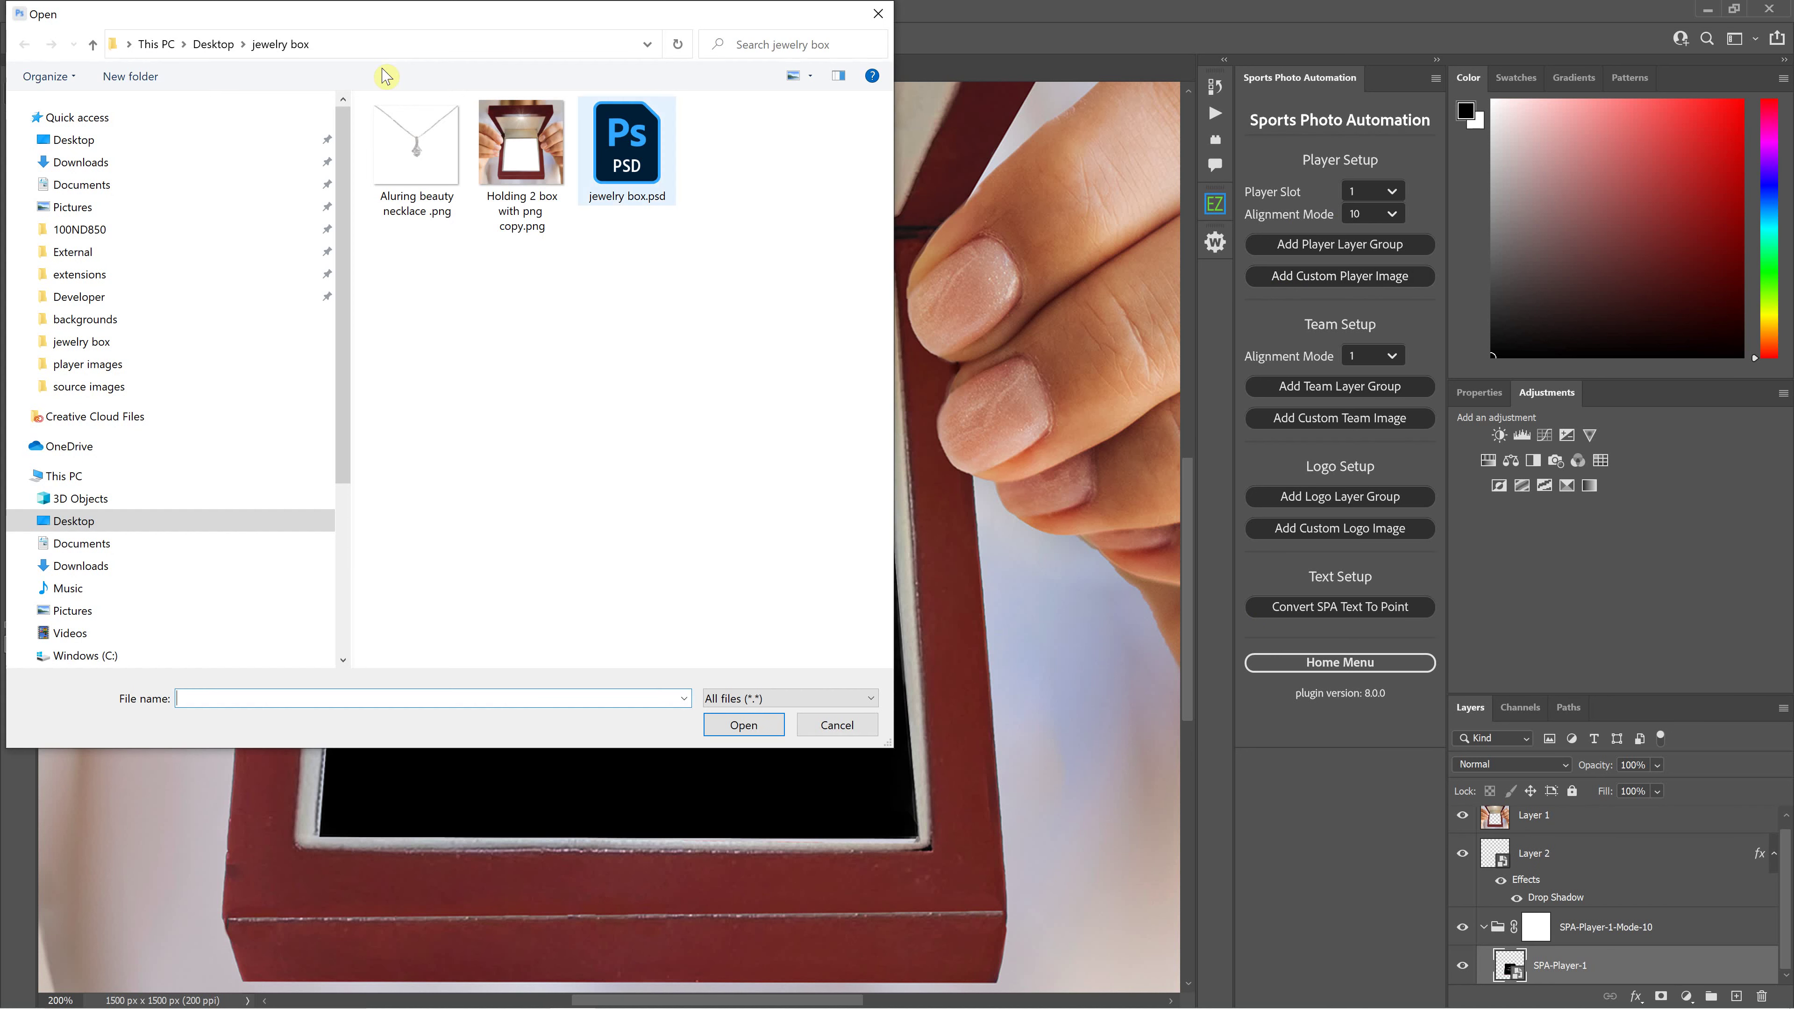
{"action": "left_click", "coordinate": [213, 44]}
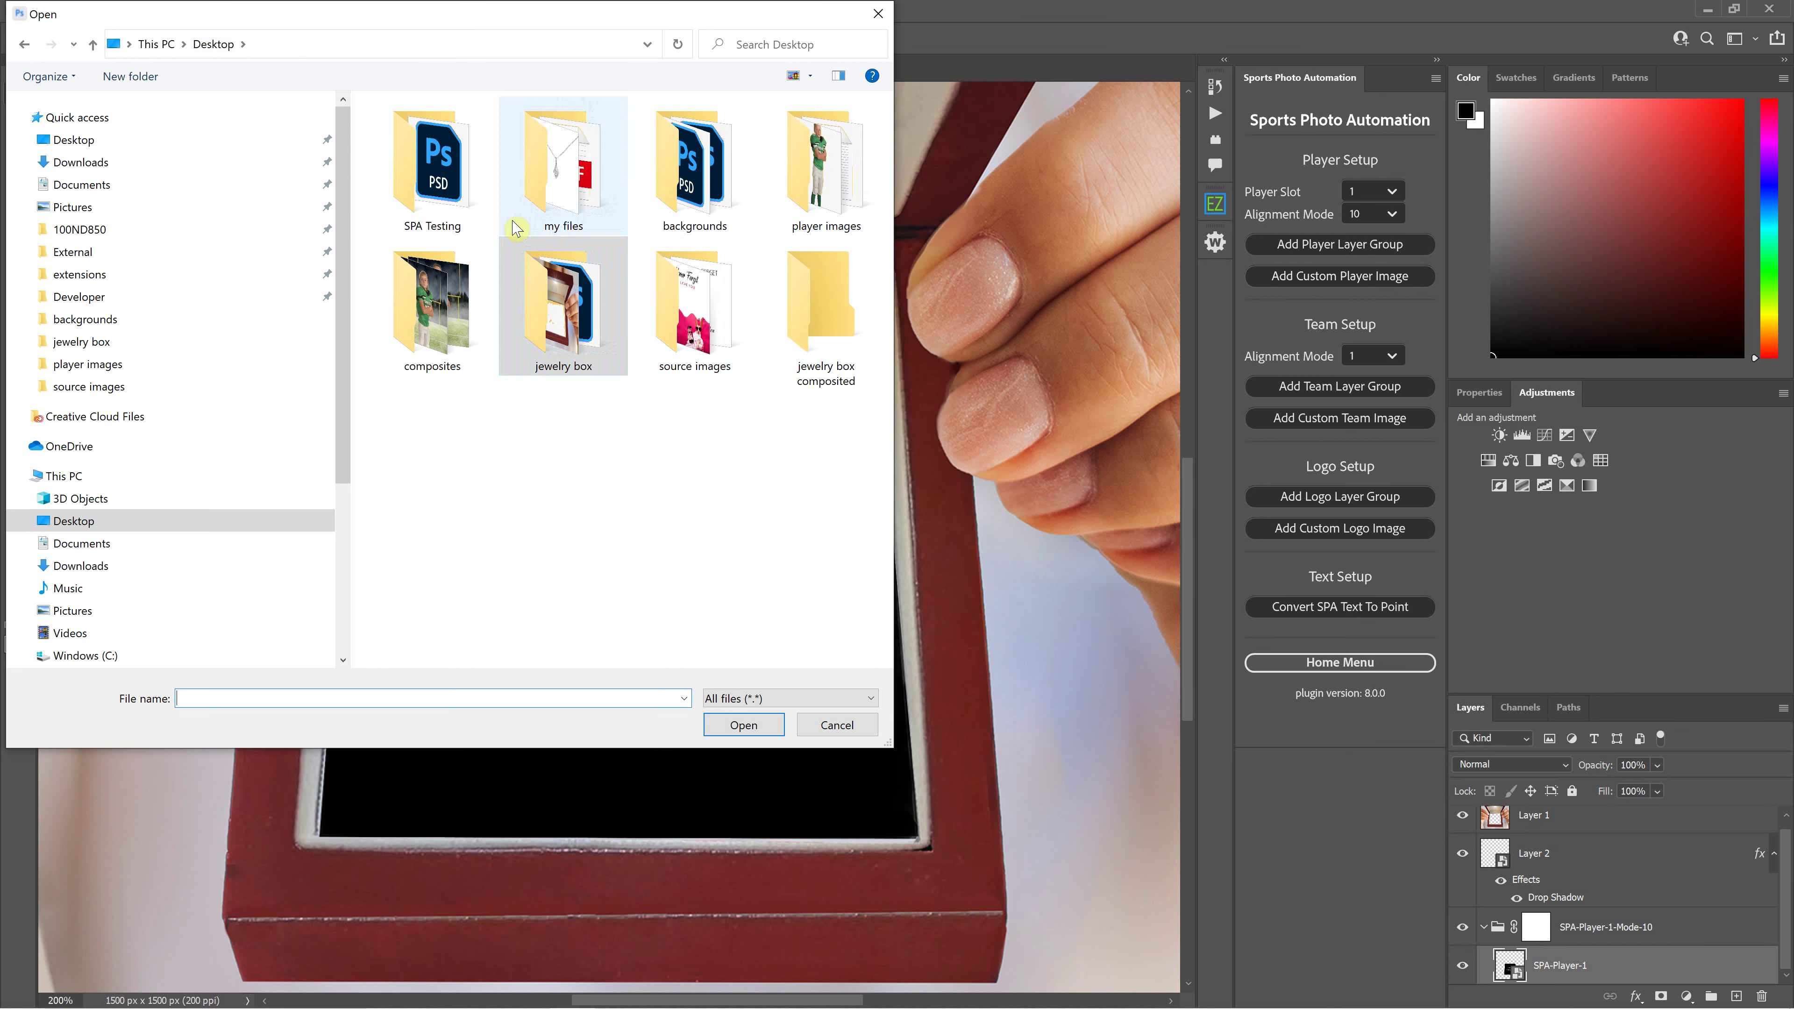
{"action": "double_click", "coordinate": [692, 304]}
{"action": "left_click", "coordinate": [716, 171]}
{"action": "double_click", "coordinate": [715, 170]}
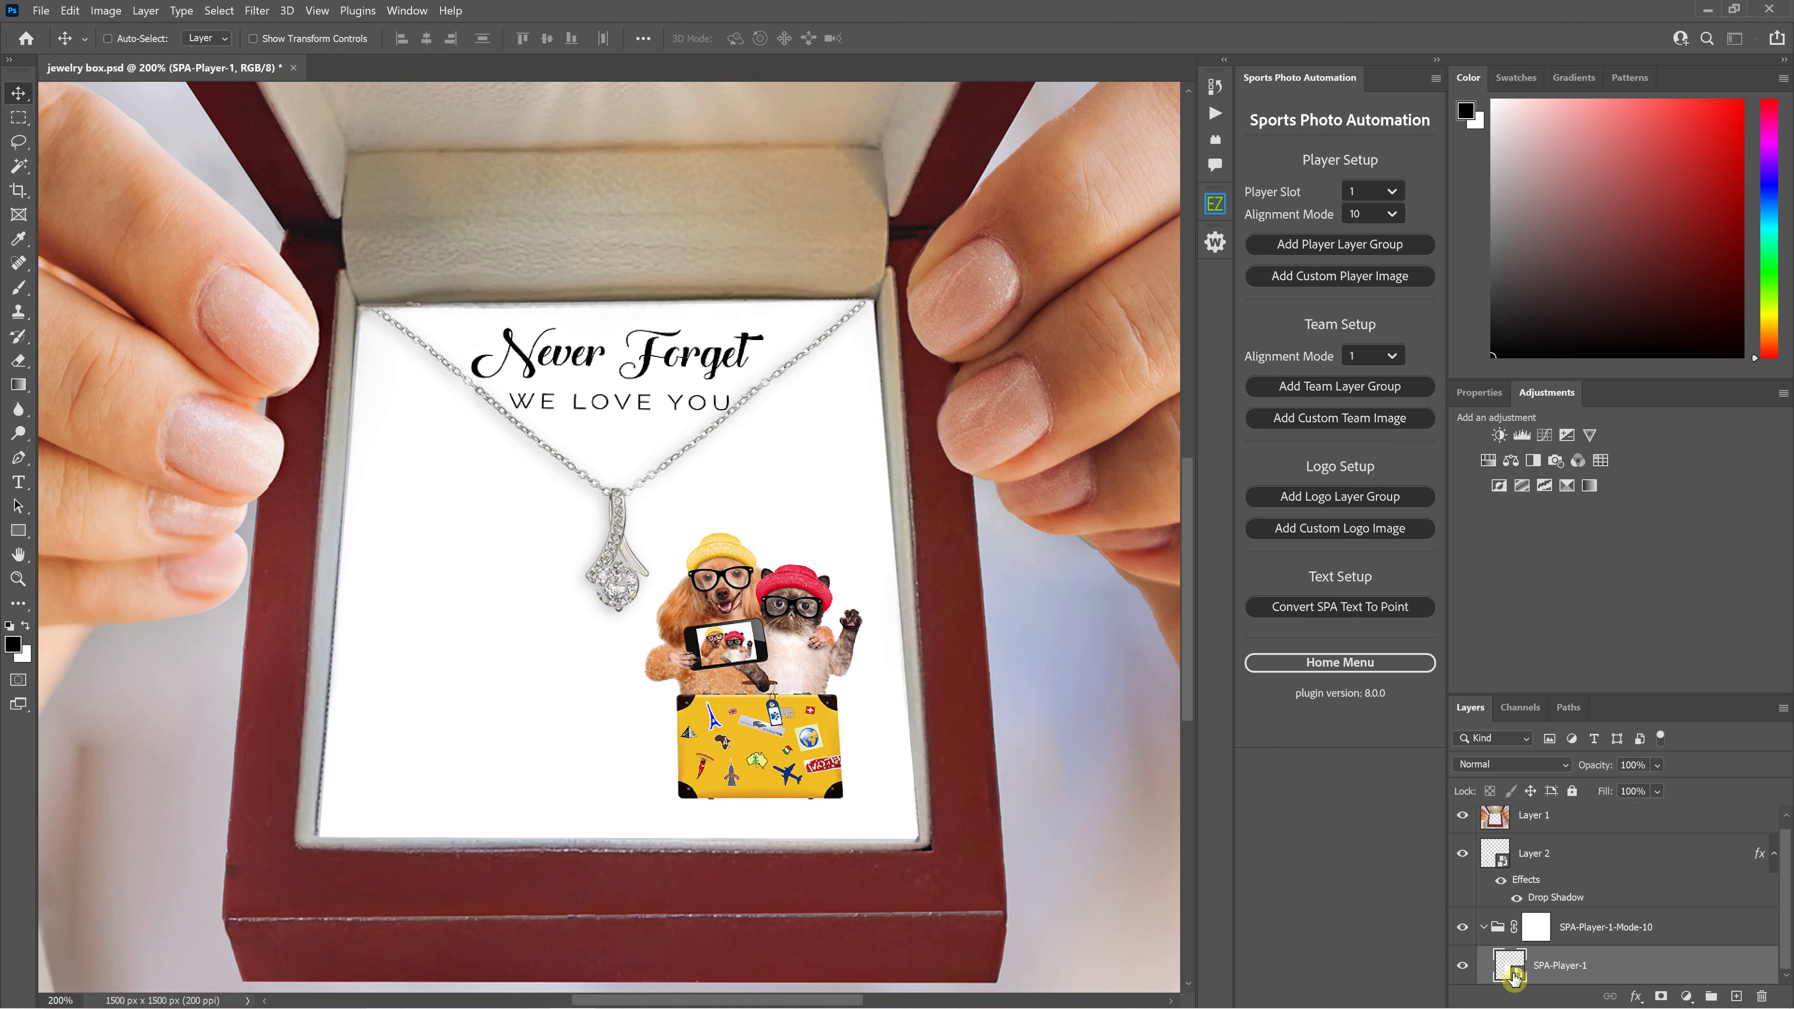
Start a perspective transform on the card layer, then cancel it.
{"action": "left_click", "coordinate": [76, 11]}
{"action": "mouse_move", "coordinate": [148, 410]}
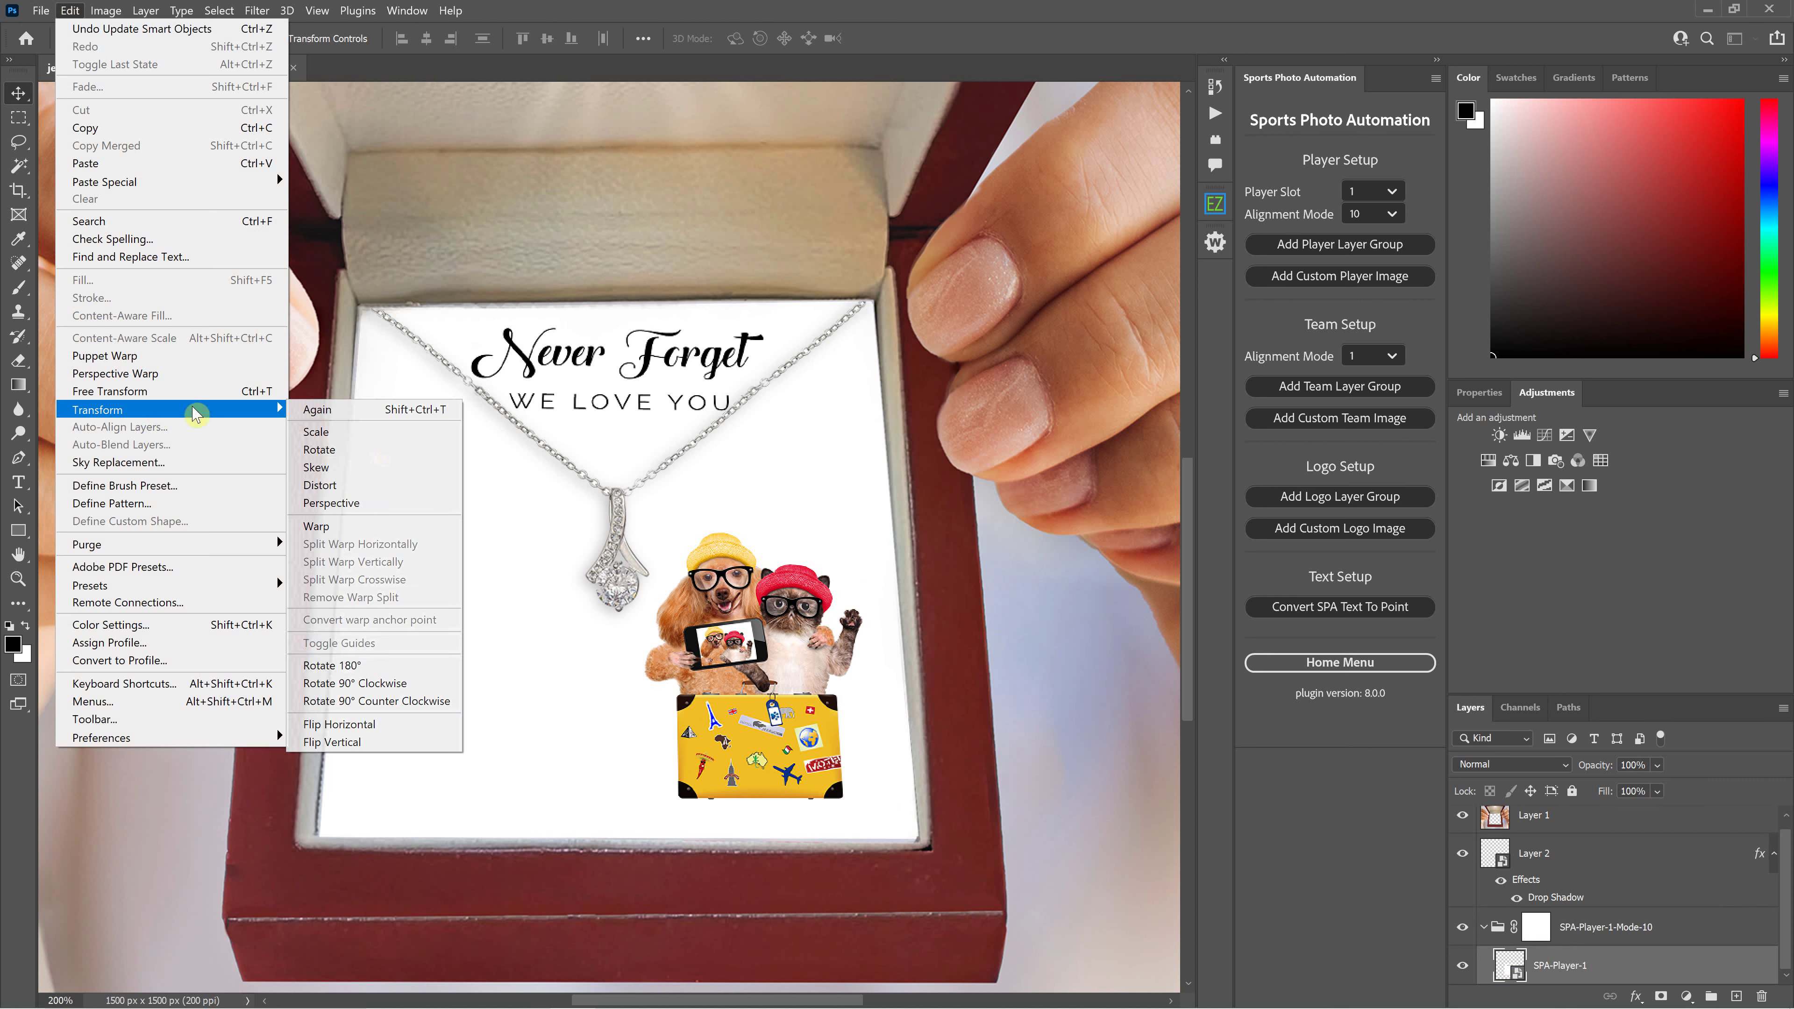
{"action": "left_click", "coordinate": [397, 505]}
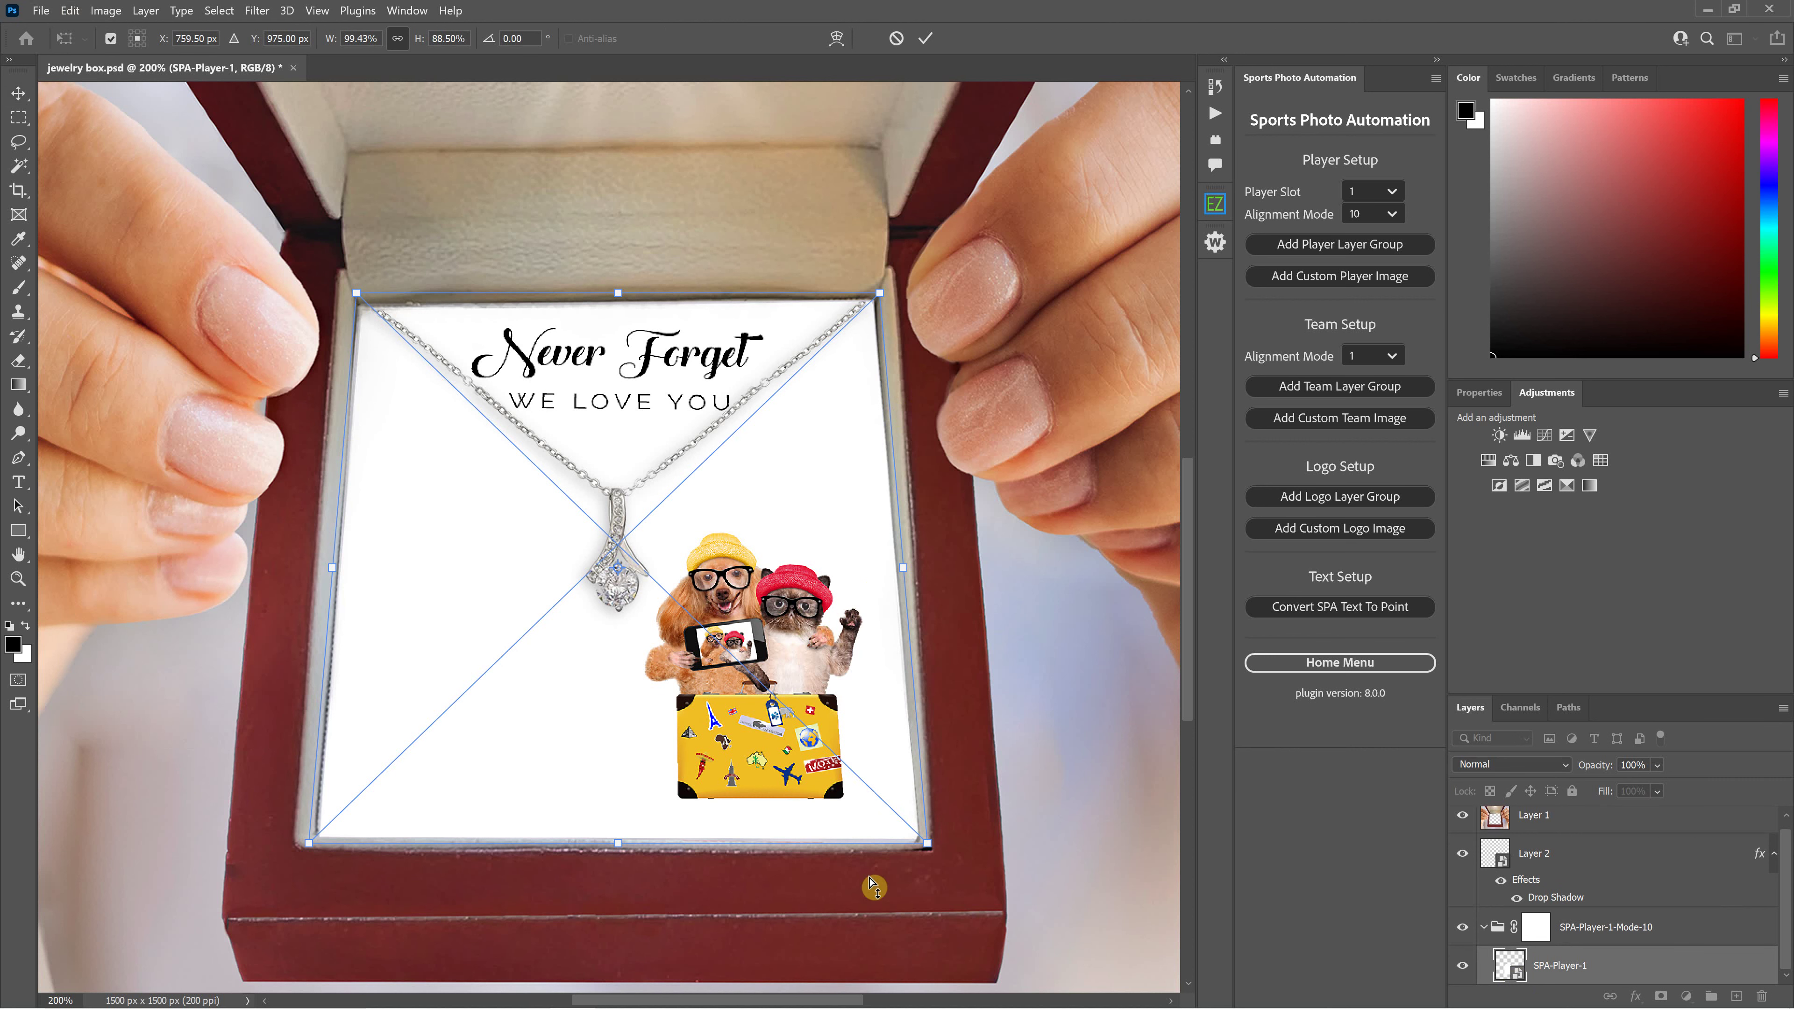
{"action": "left_click", "coordinate": [894, 40]}
Open and close the smart object's contents, then save jewelry box.psd.
{"action": "double_click", "coordinate": [1511, 970]}
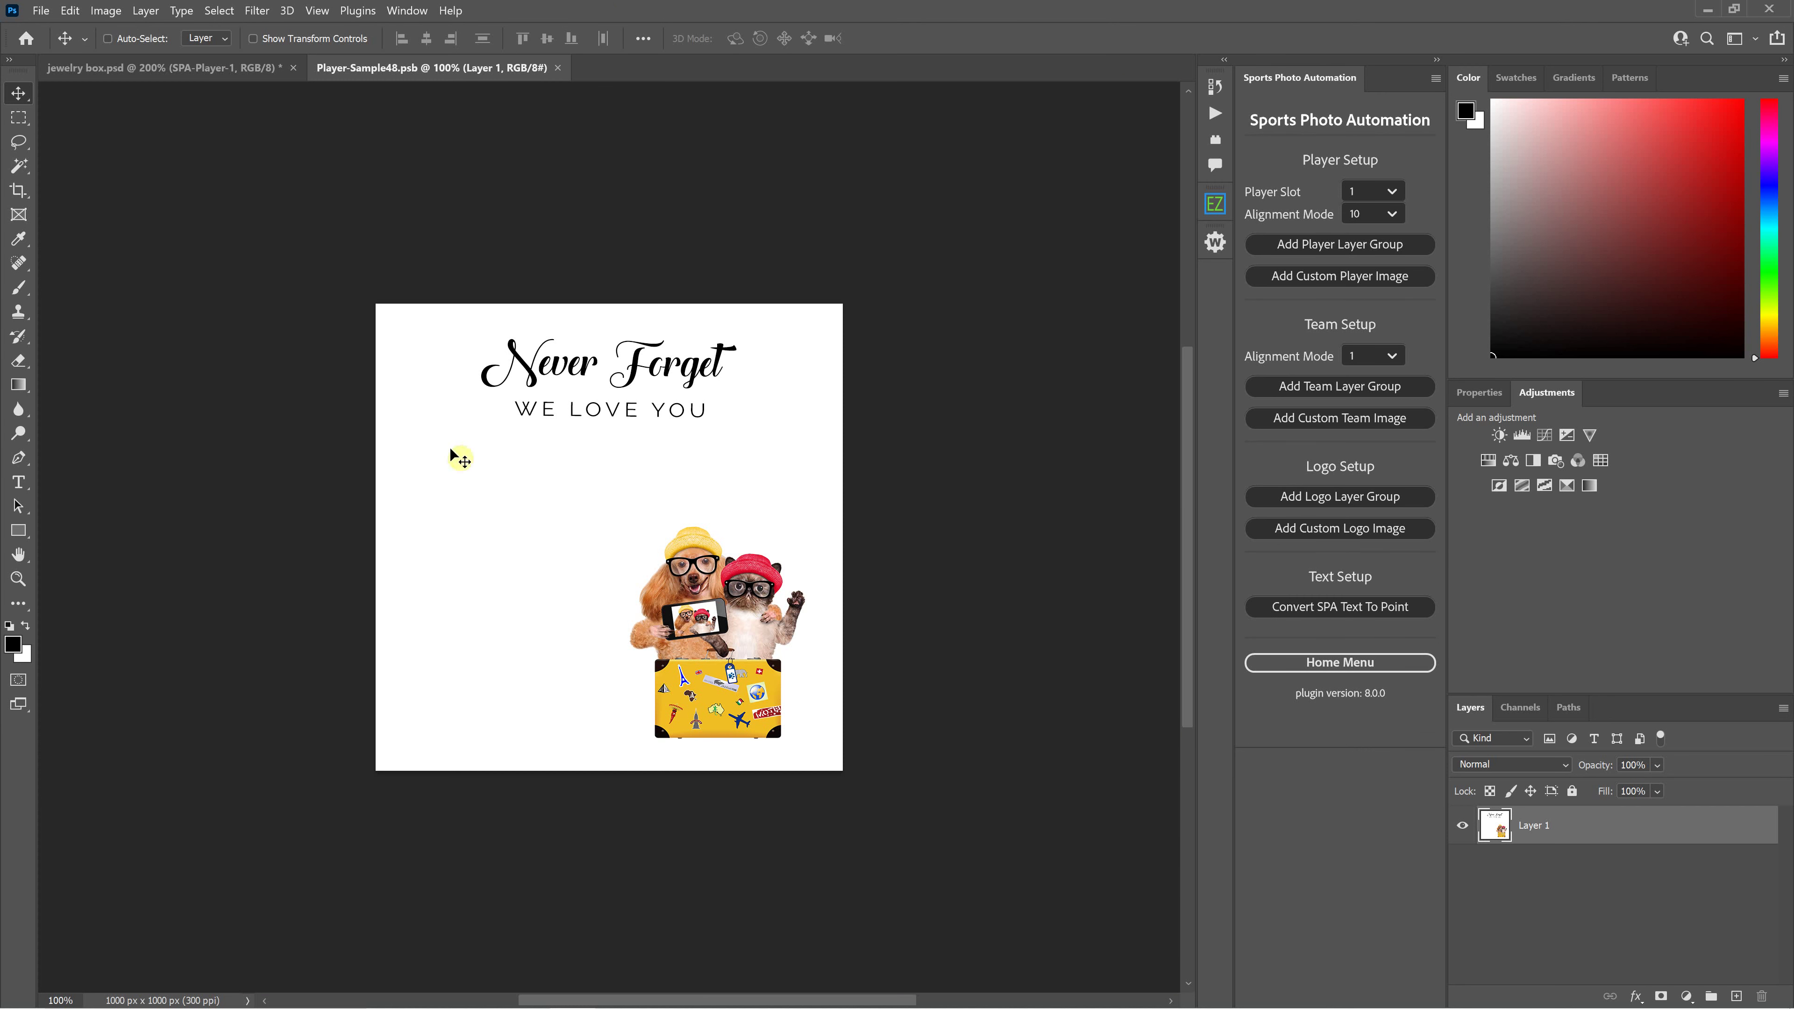
{"action": "left_click", "coordinate": [559, 67]}
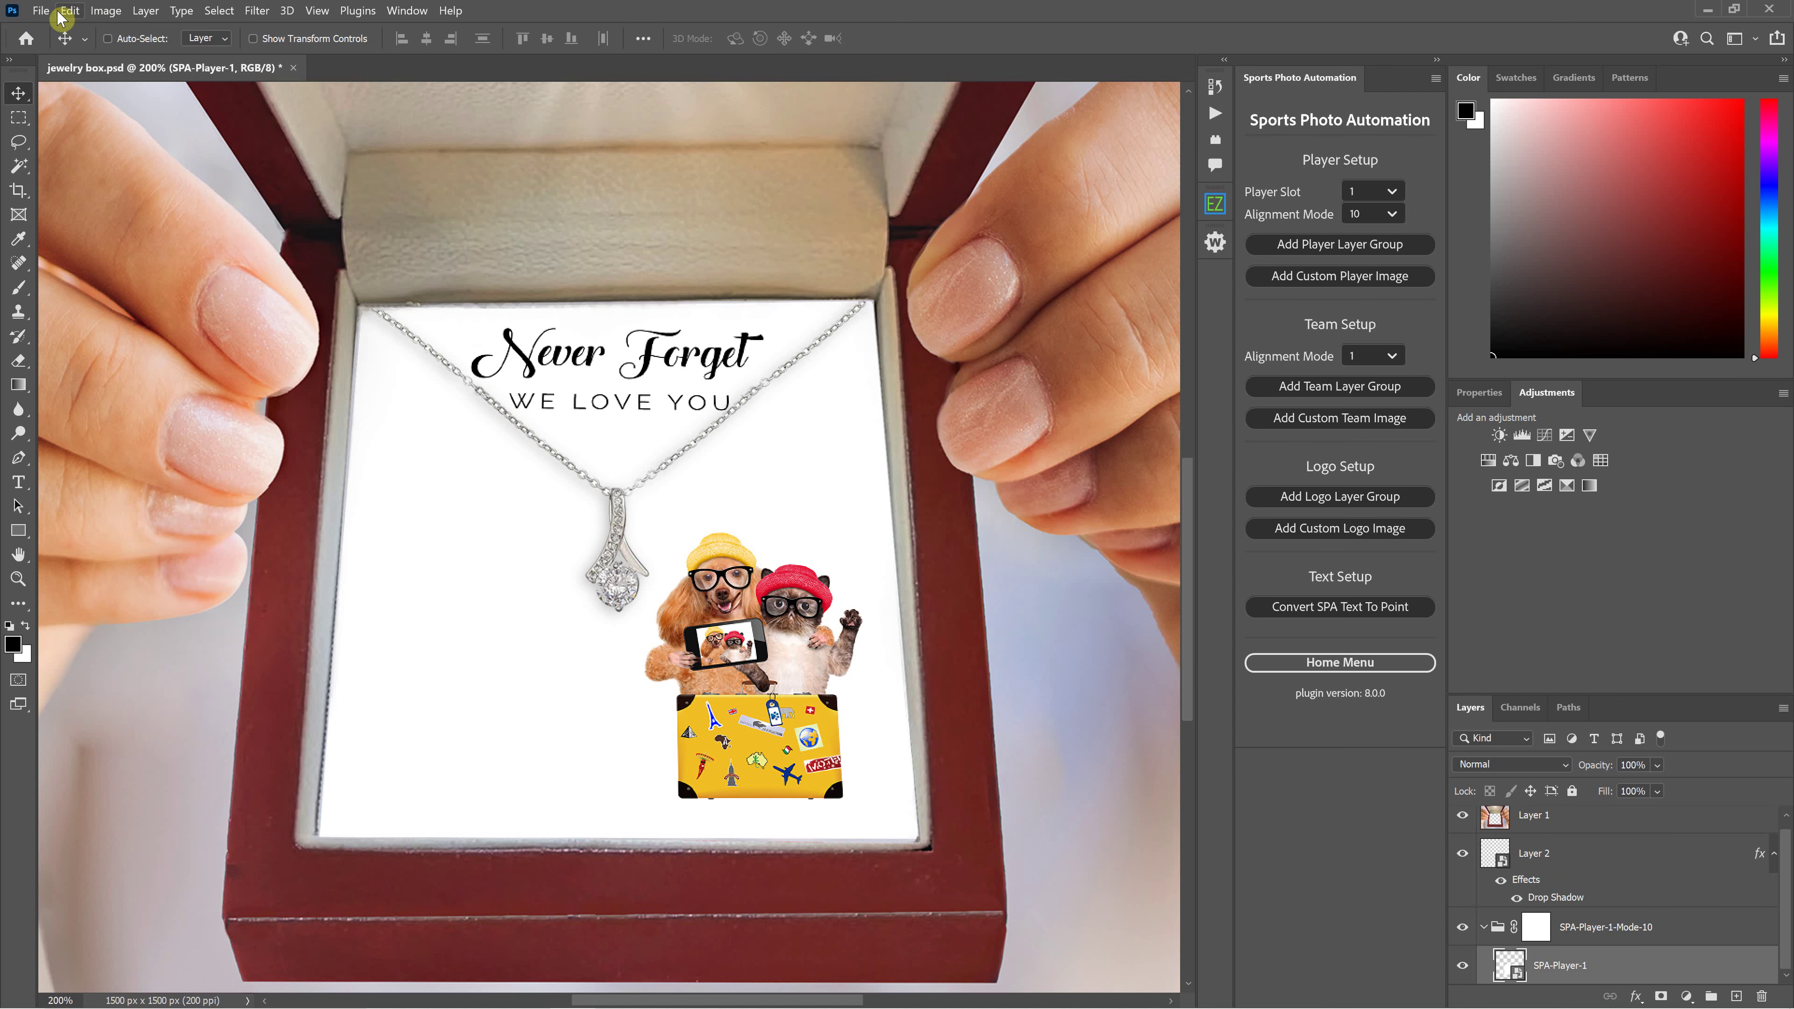
{"action": "left_click", "coordinate": [42, 11]}
{"action": "left_click", "coordinate": [77, 213]}
Close jewelry box.psd and open Batch Processing from the automation panel's Home Menu.
{"action": "left_click", "coordinate": [284, 68]}
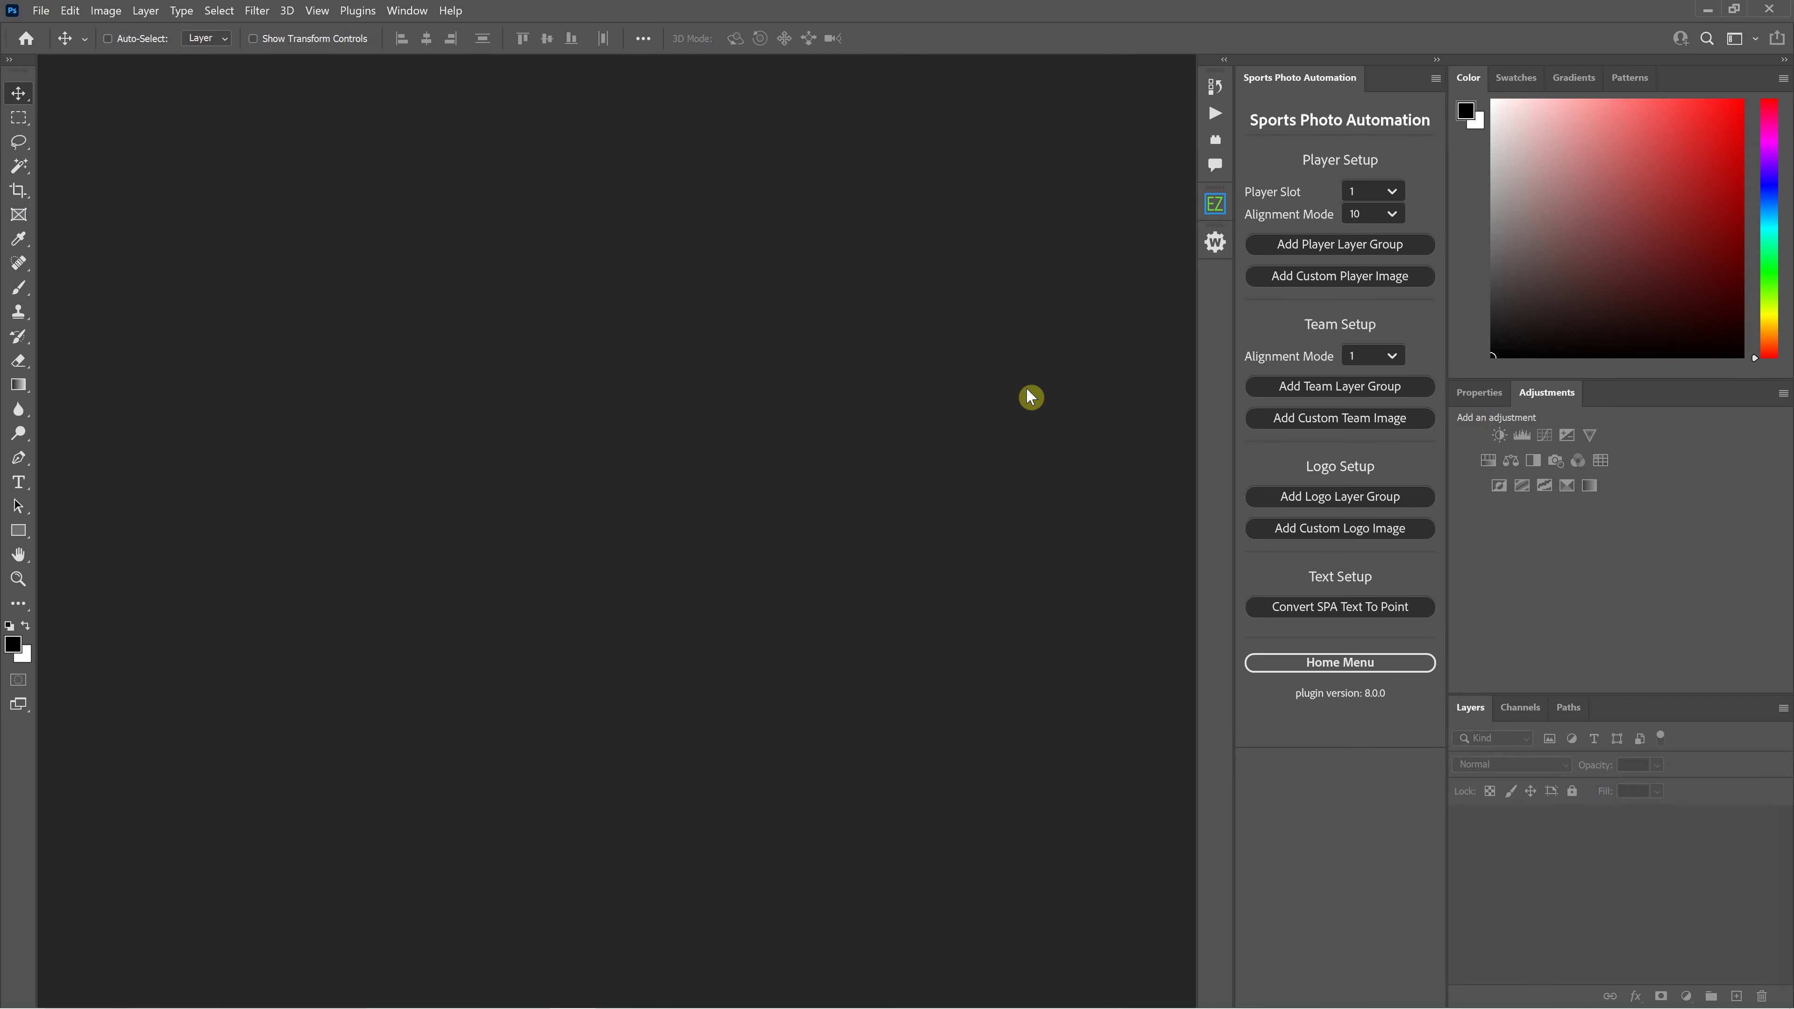
{"action": "left_click", "coordinate": [1318, 662]}
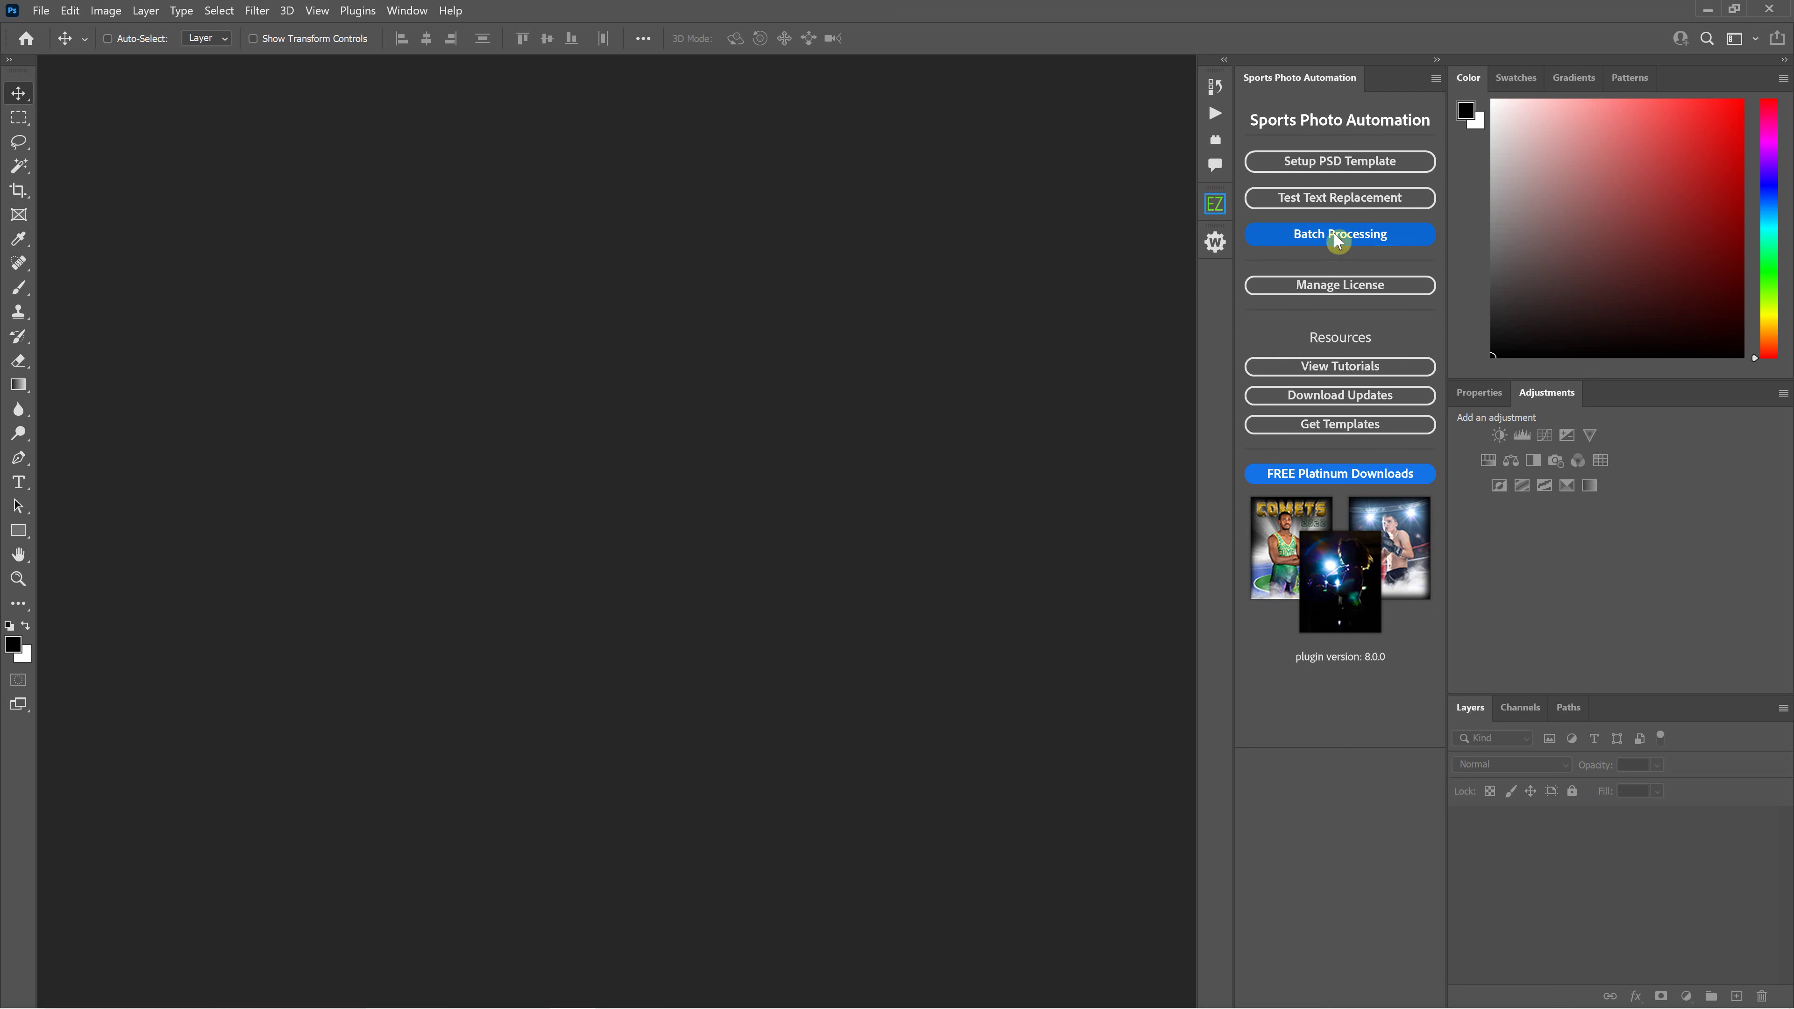
{"action": "left_click", "coordinate": [1372, 238]}
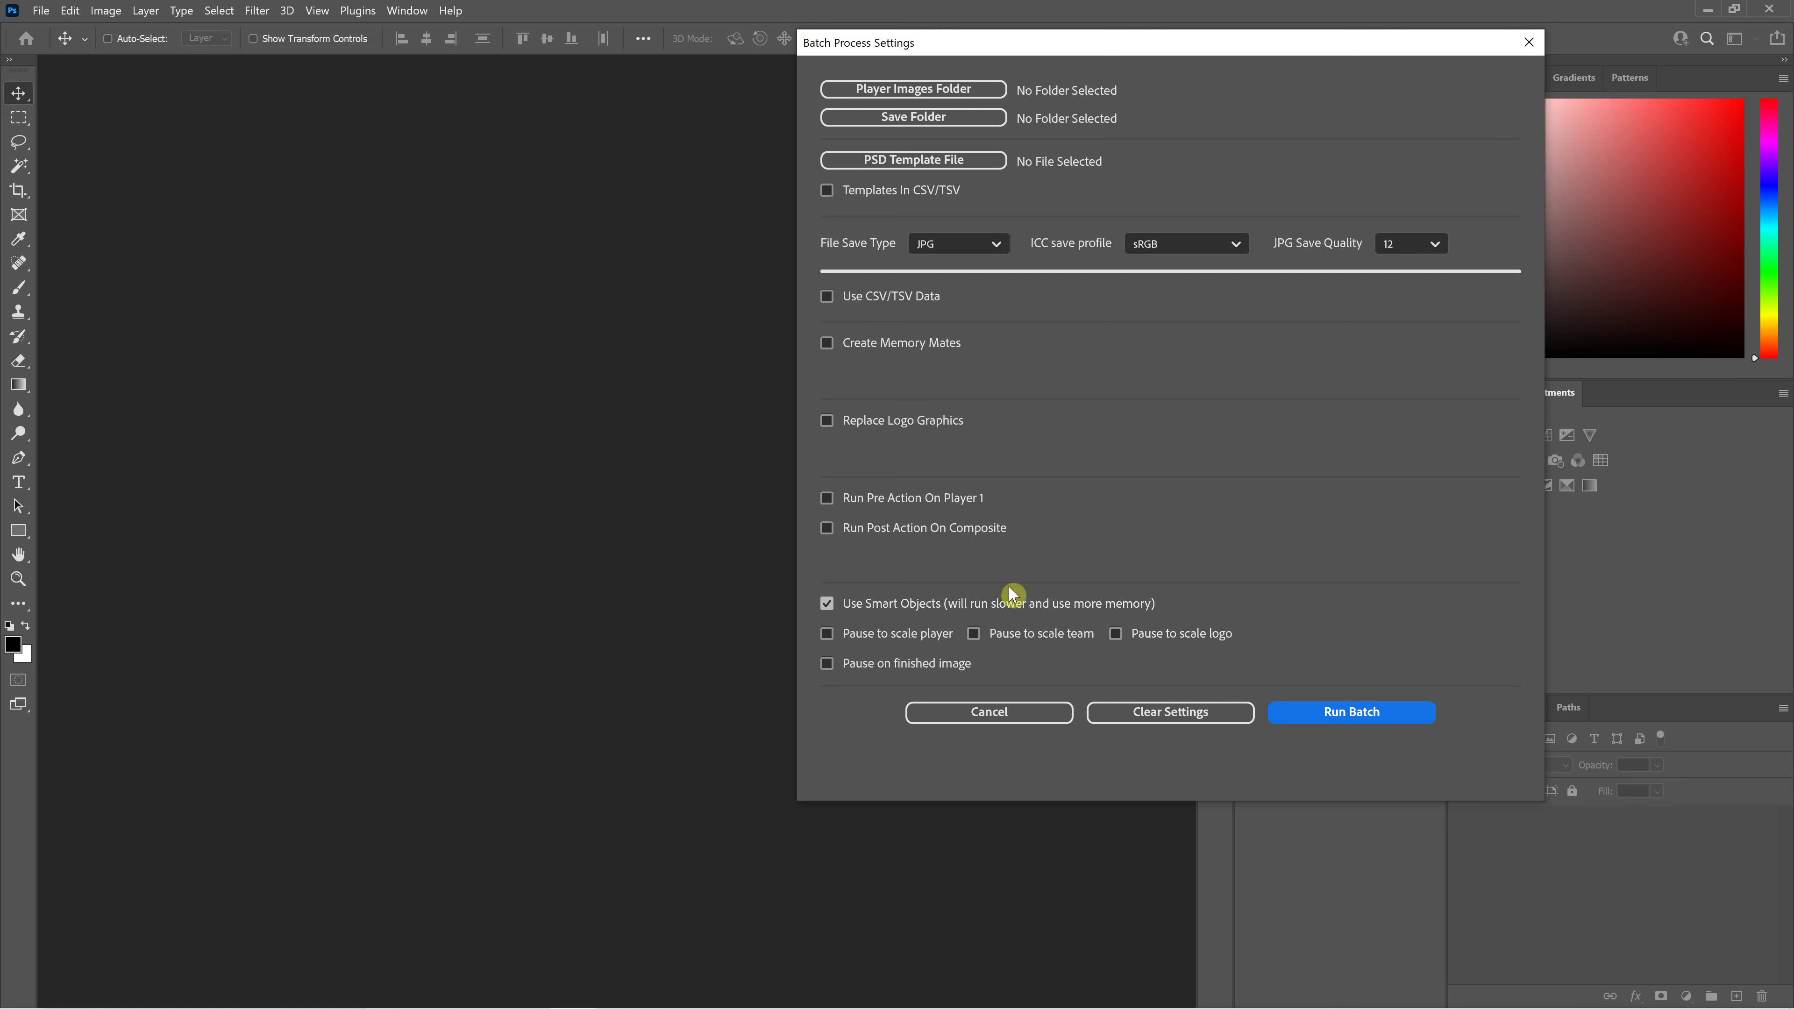
Set the Player Images Folder to Desktop\source images.
{"action": "left_click", "coordinate": [960, 92]}
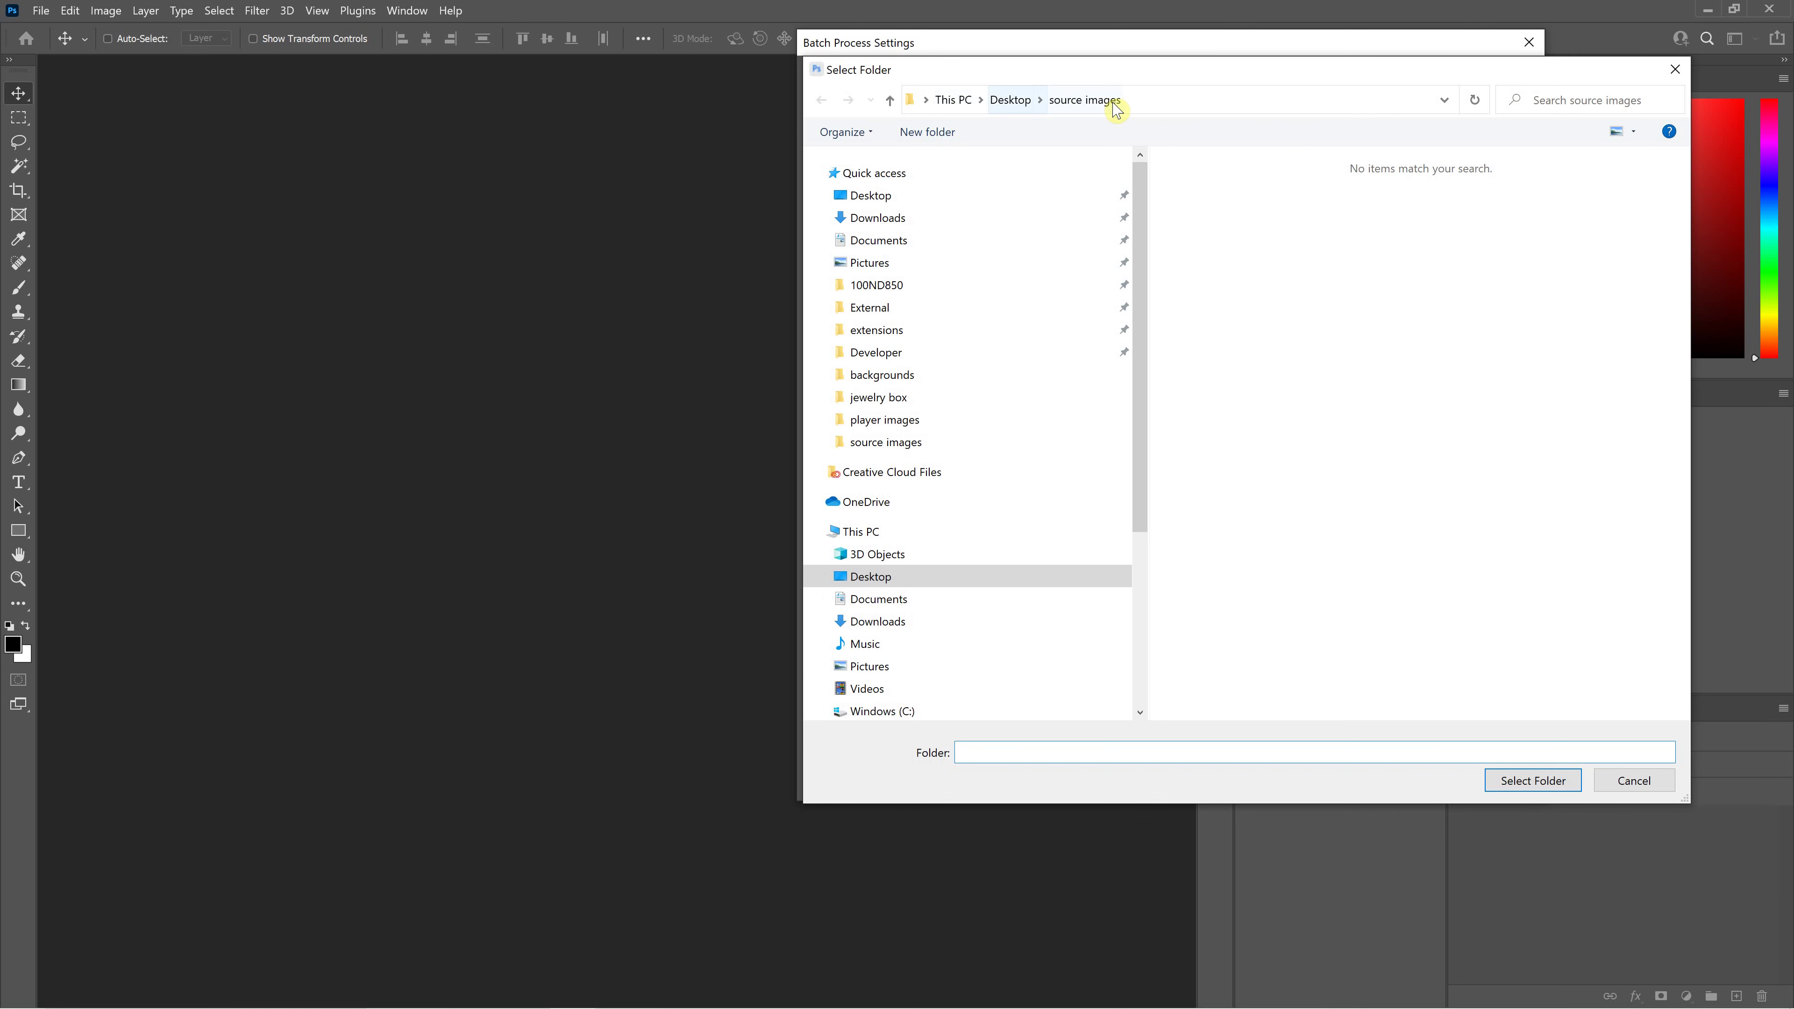
{"action": "left_click", "coordinate": [1532, 779]}
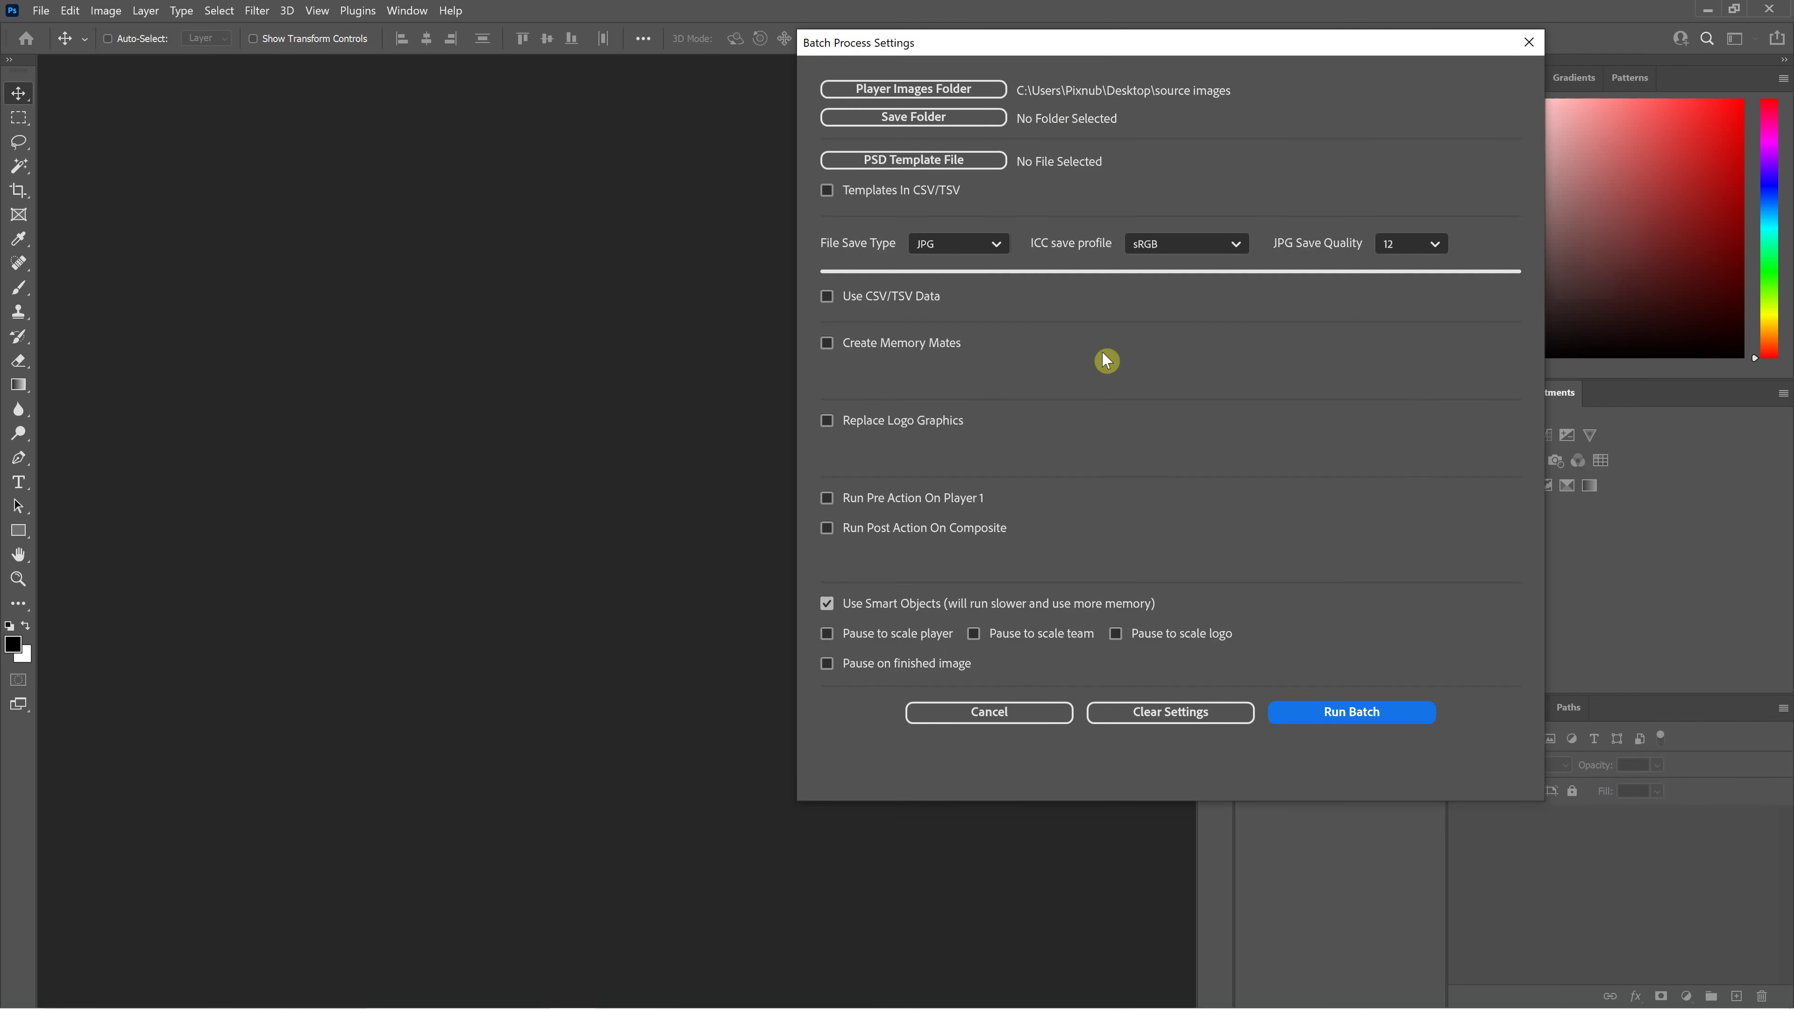
{"action": "left_click_drag", "start_coordinate": [1073, 60], "coordinate": [1081, 140]}
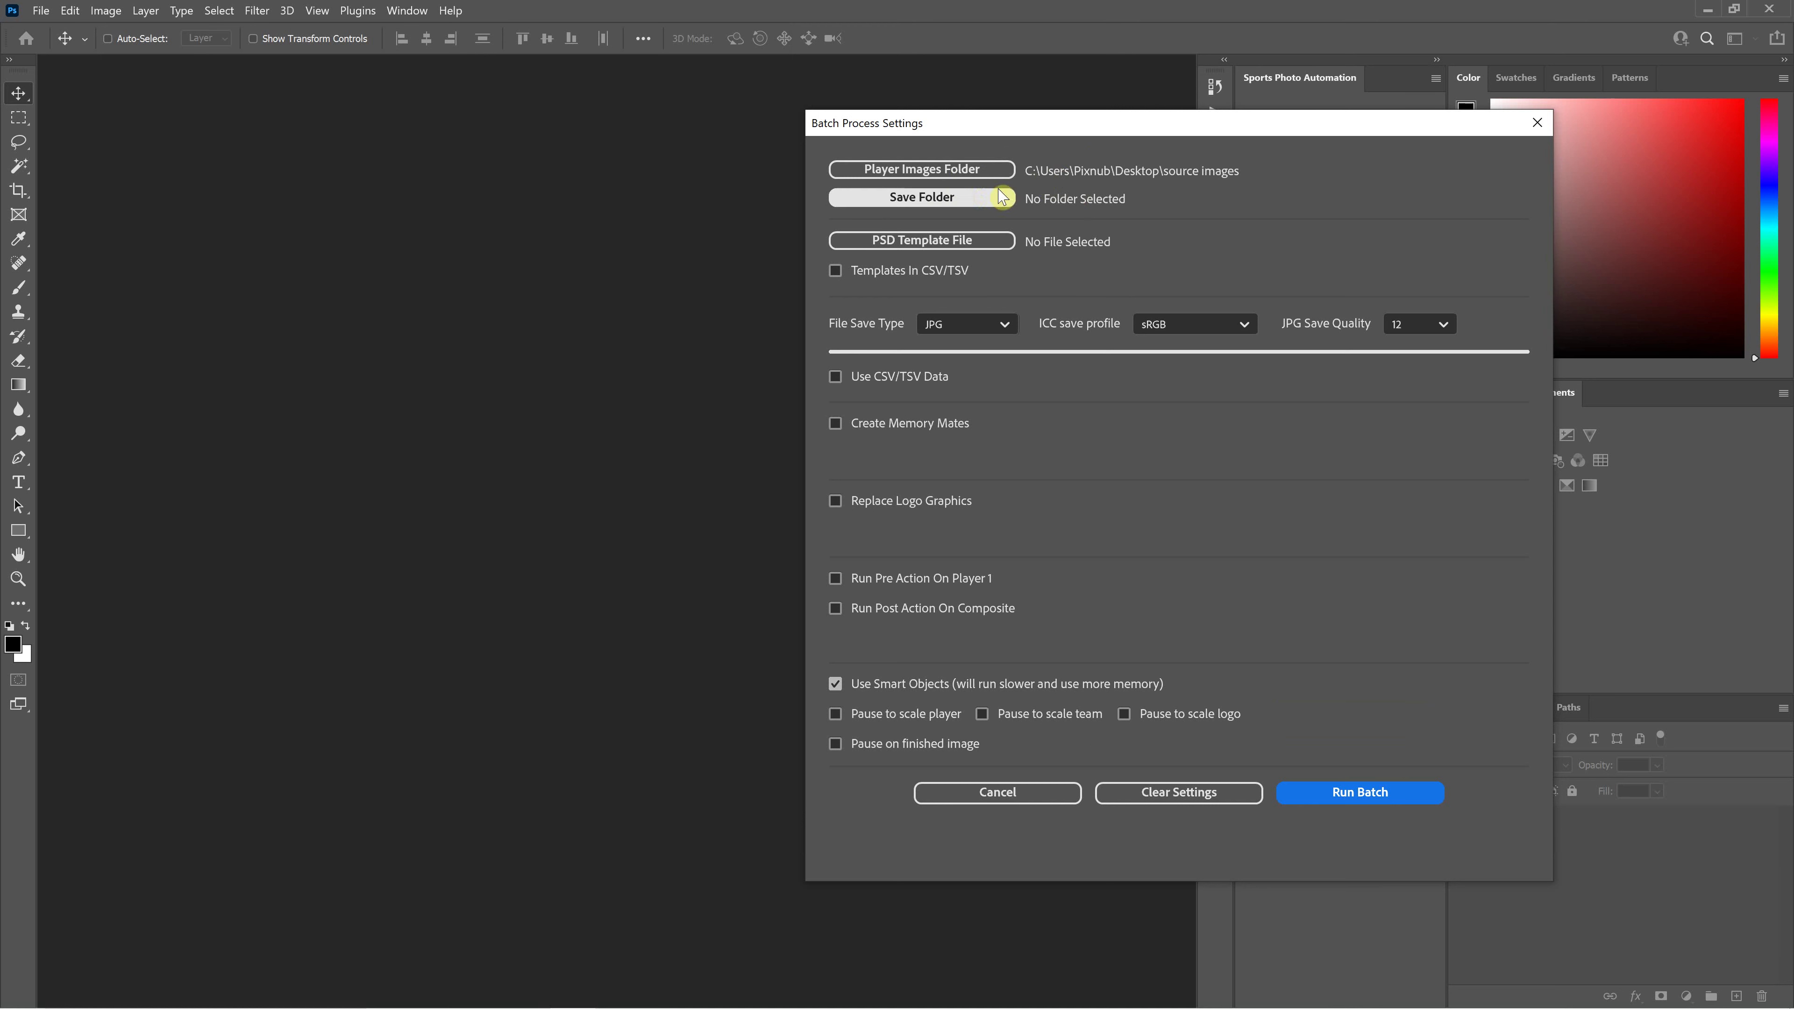
Set the Save Folder to Desktop\jewelry box composited.
{"action": "left_click", "coordinate": [966, 196]}
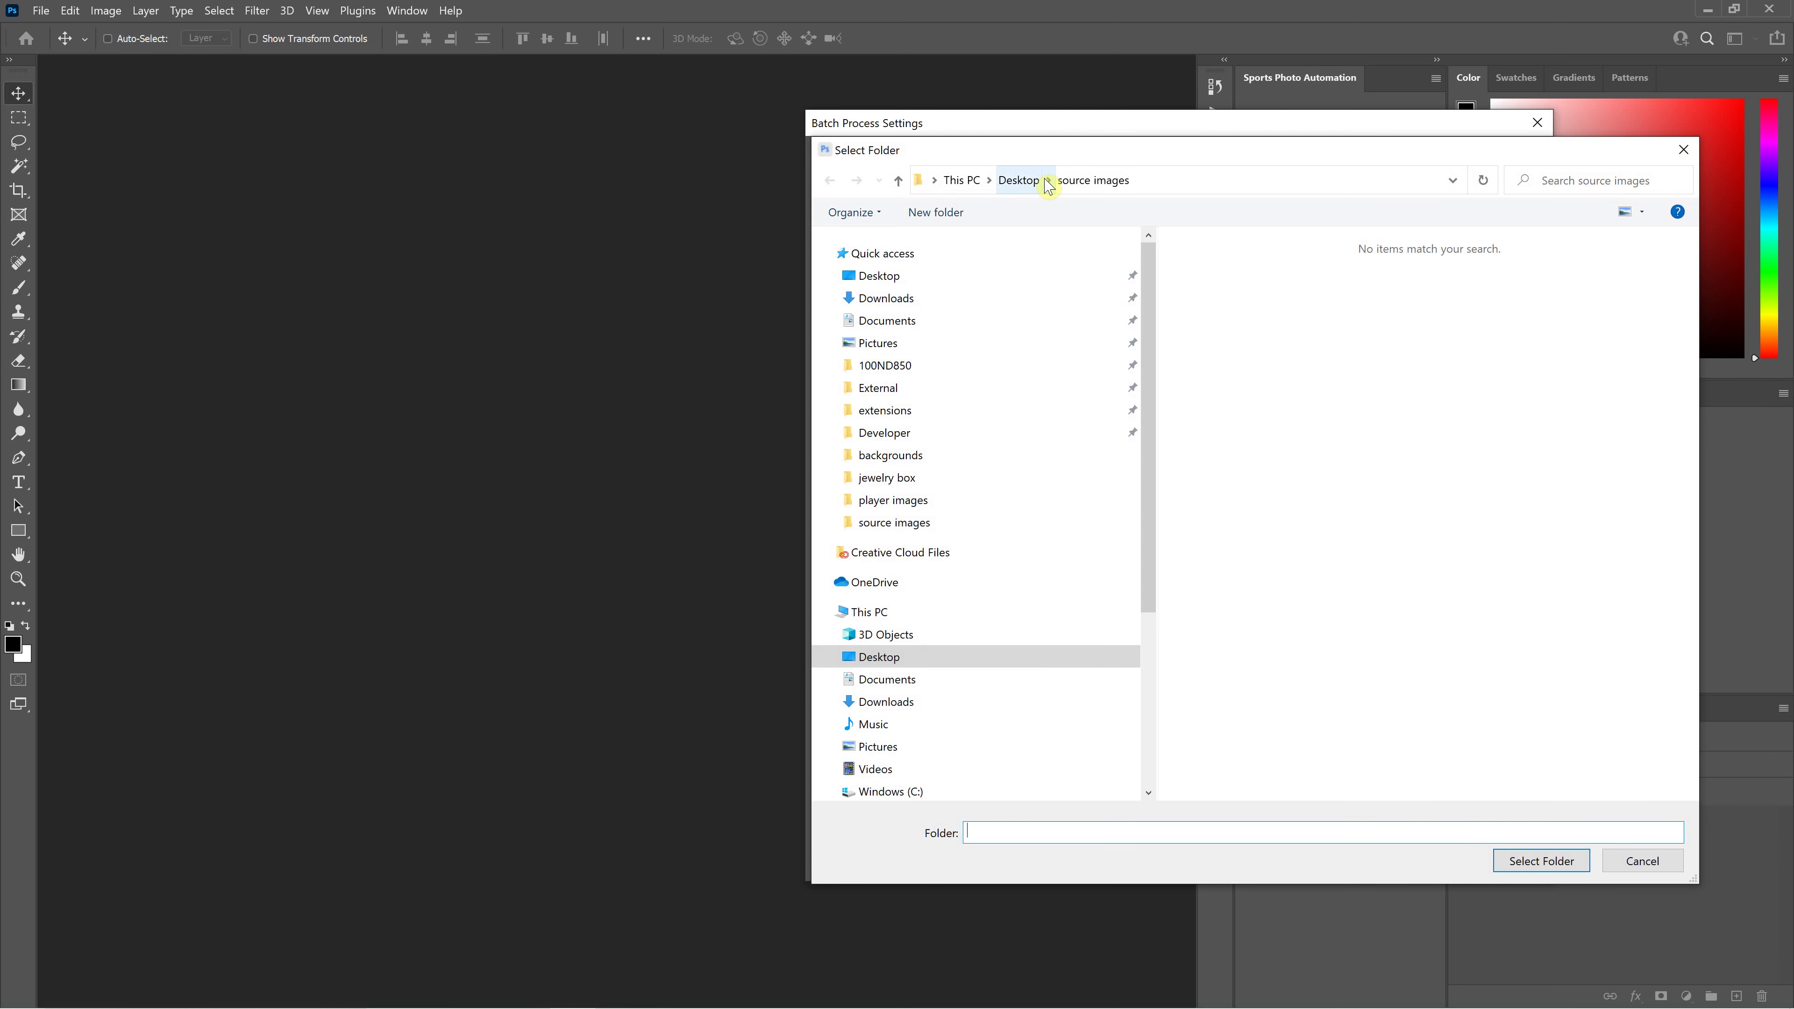
{"action": "left_click", "coordinate": [1022, 182]}
{"action": "left_click", "coordinate": [1497, 459]}
{"action": "left_click", "coordinate": [1540, 857]}
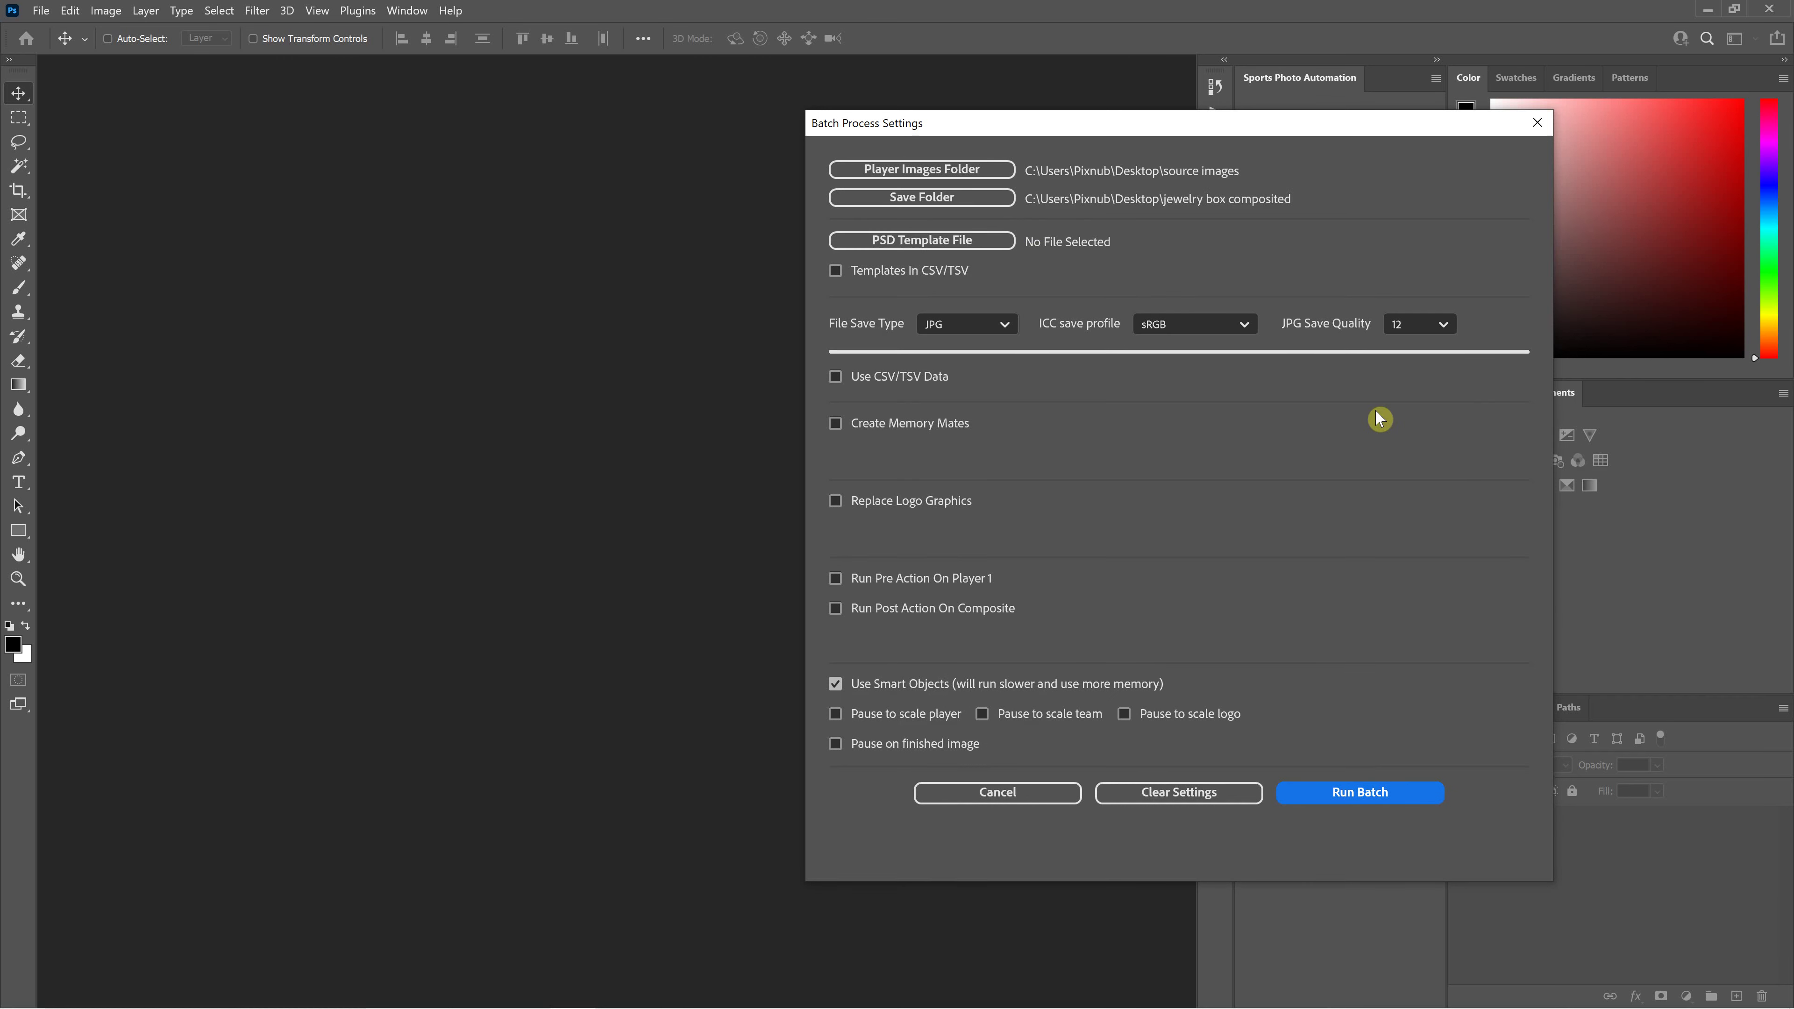
Set the PSD Template File to jewelry box\jewelry box.psd.
{"action": "left_click", "coordinate": [963, 240]}
{"action": "left_click", "coordinate": [1019, 181]}
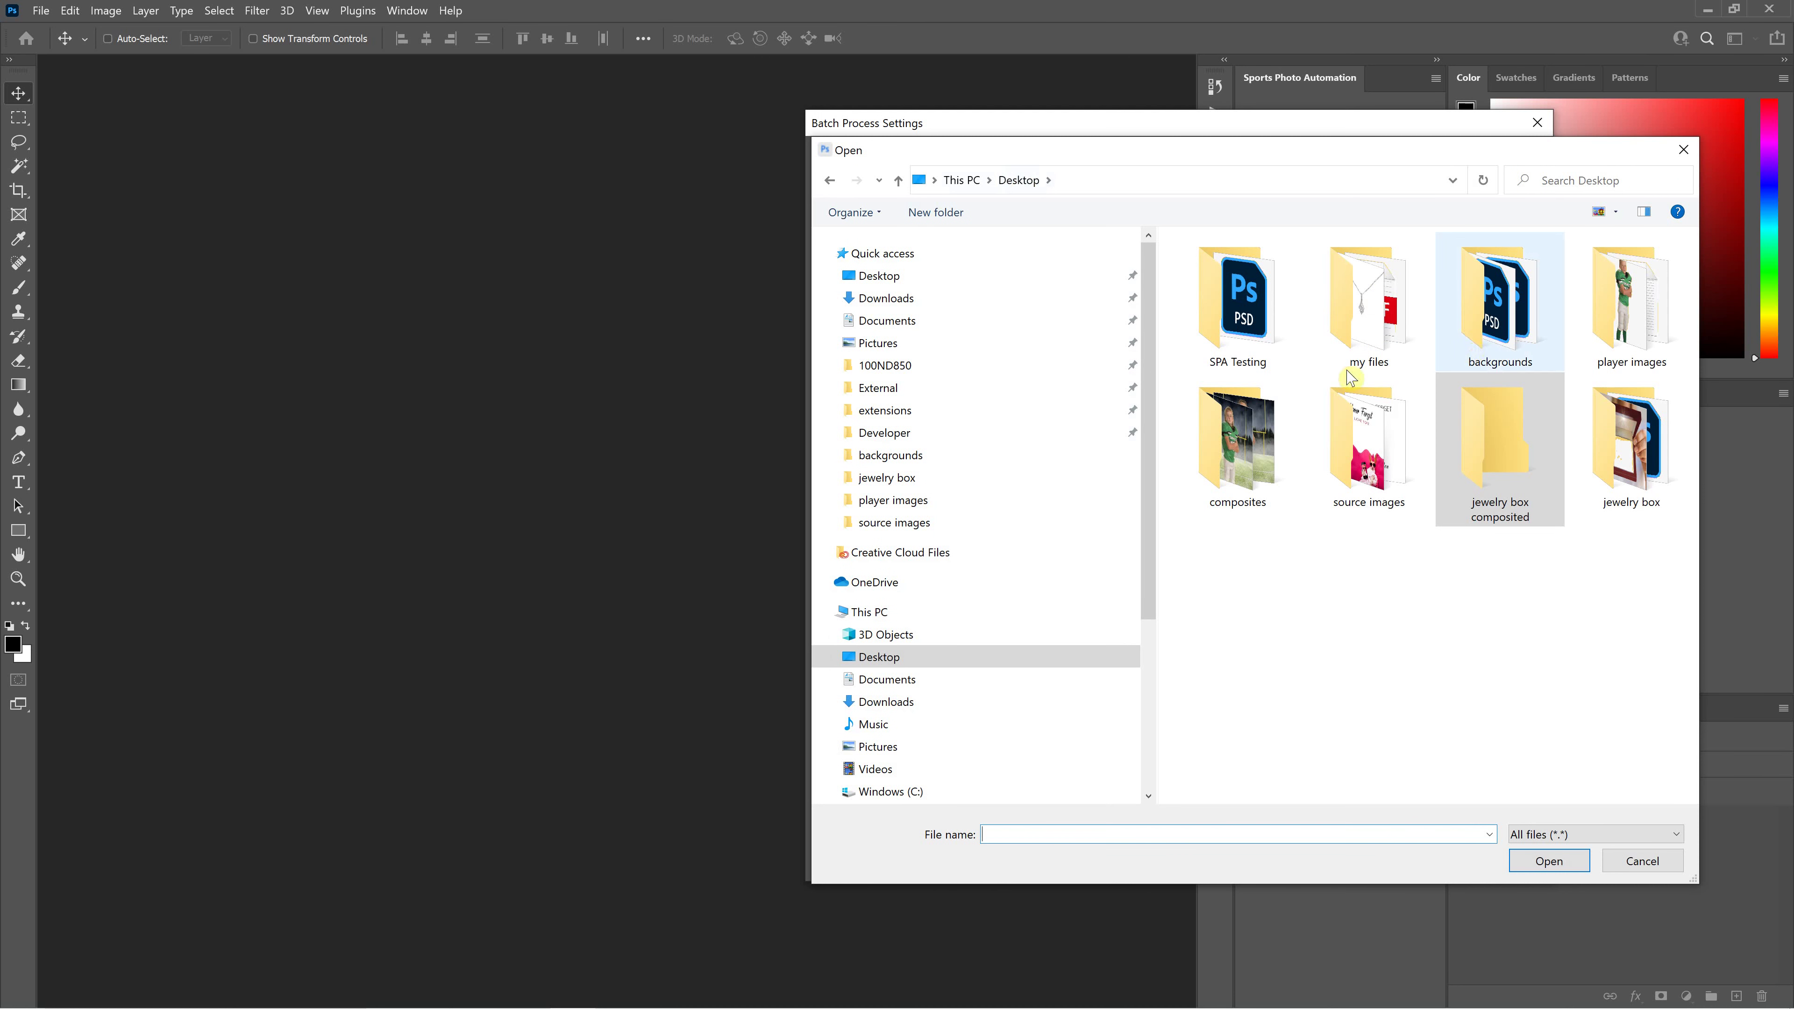
{"action": "double_click", "coordinate": [1623, 459]}
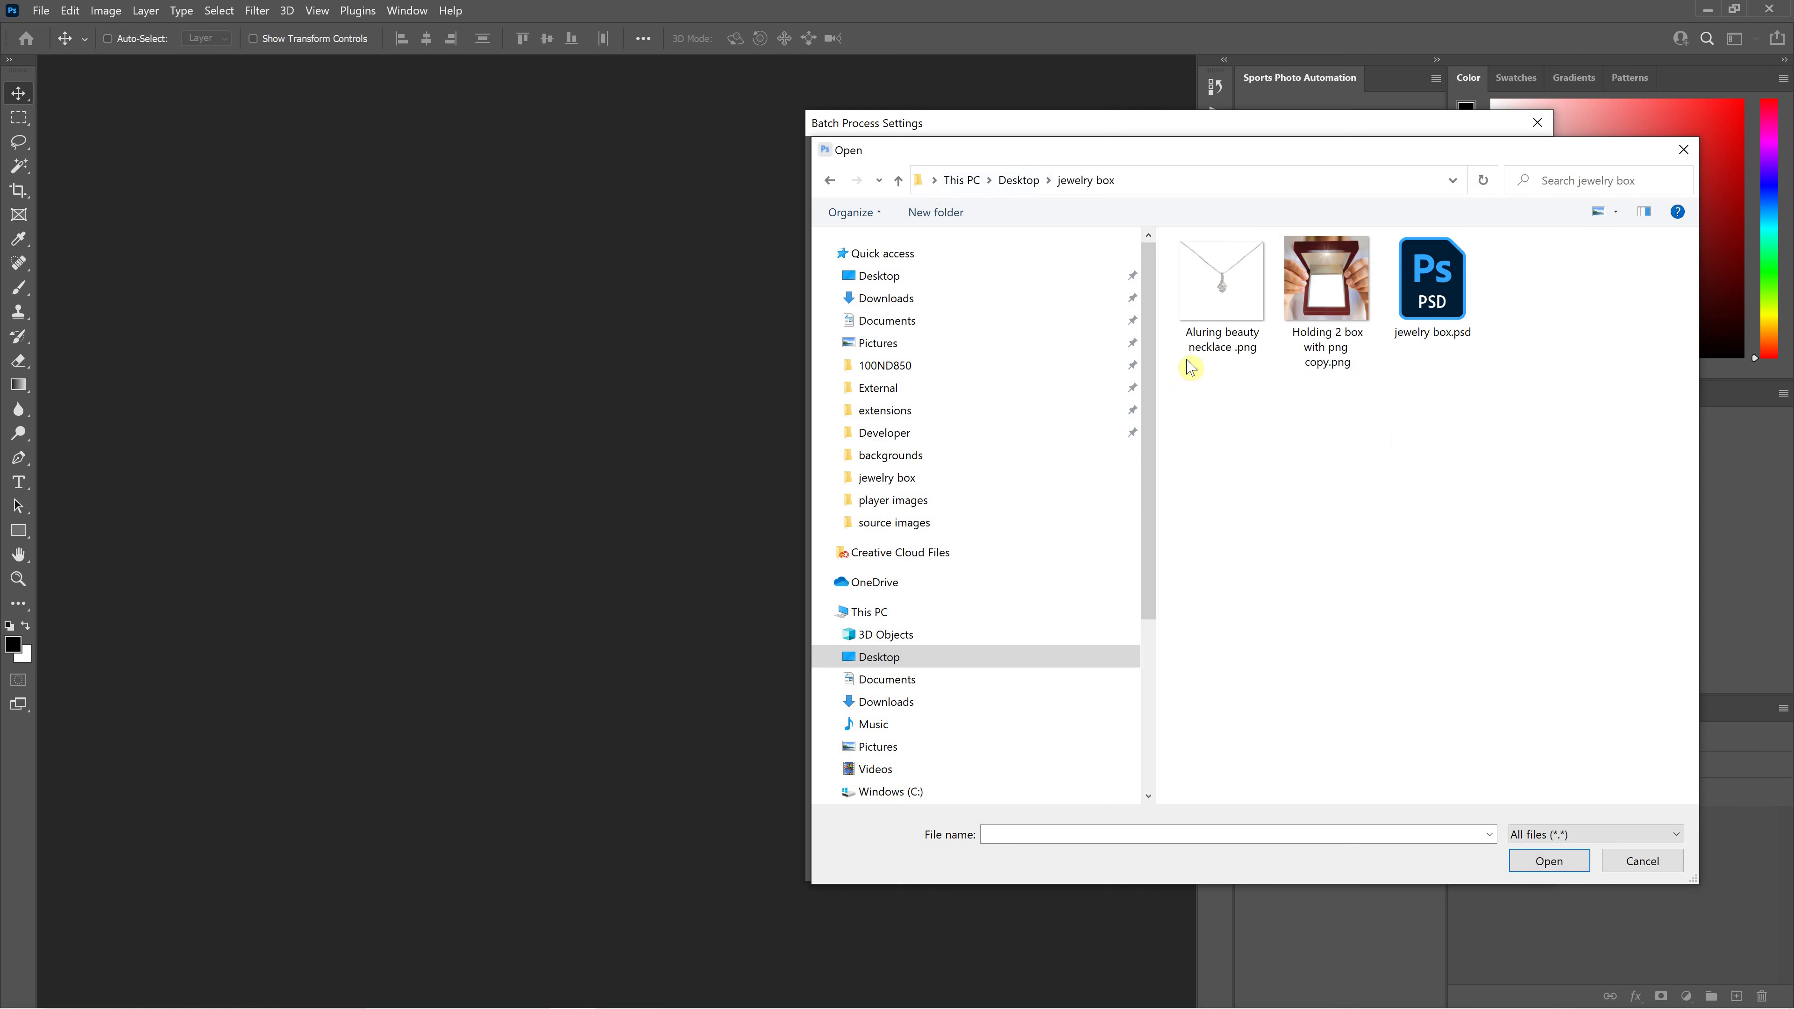
{"action": "left_click", "coordinate": [1419, 277]}
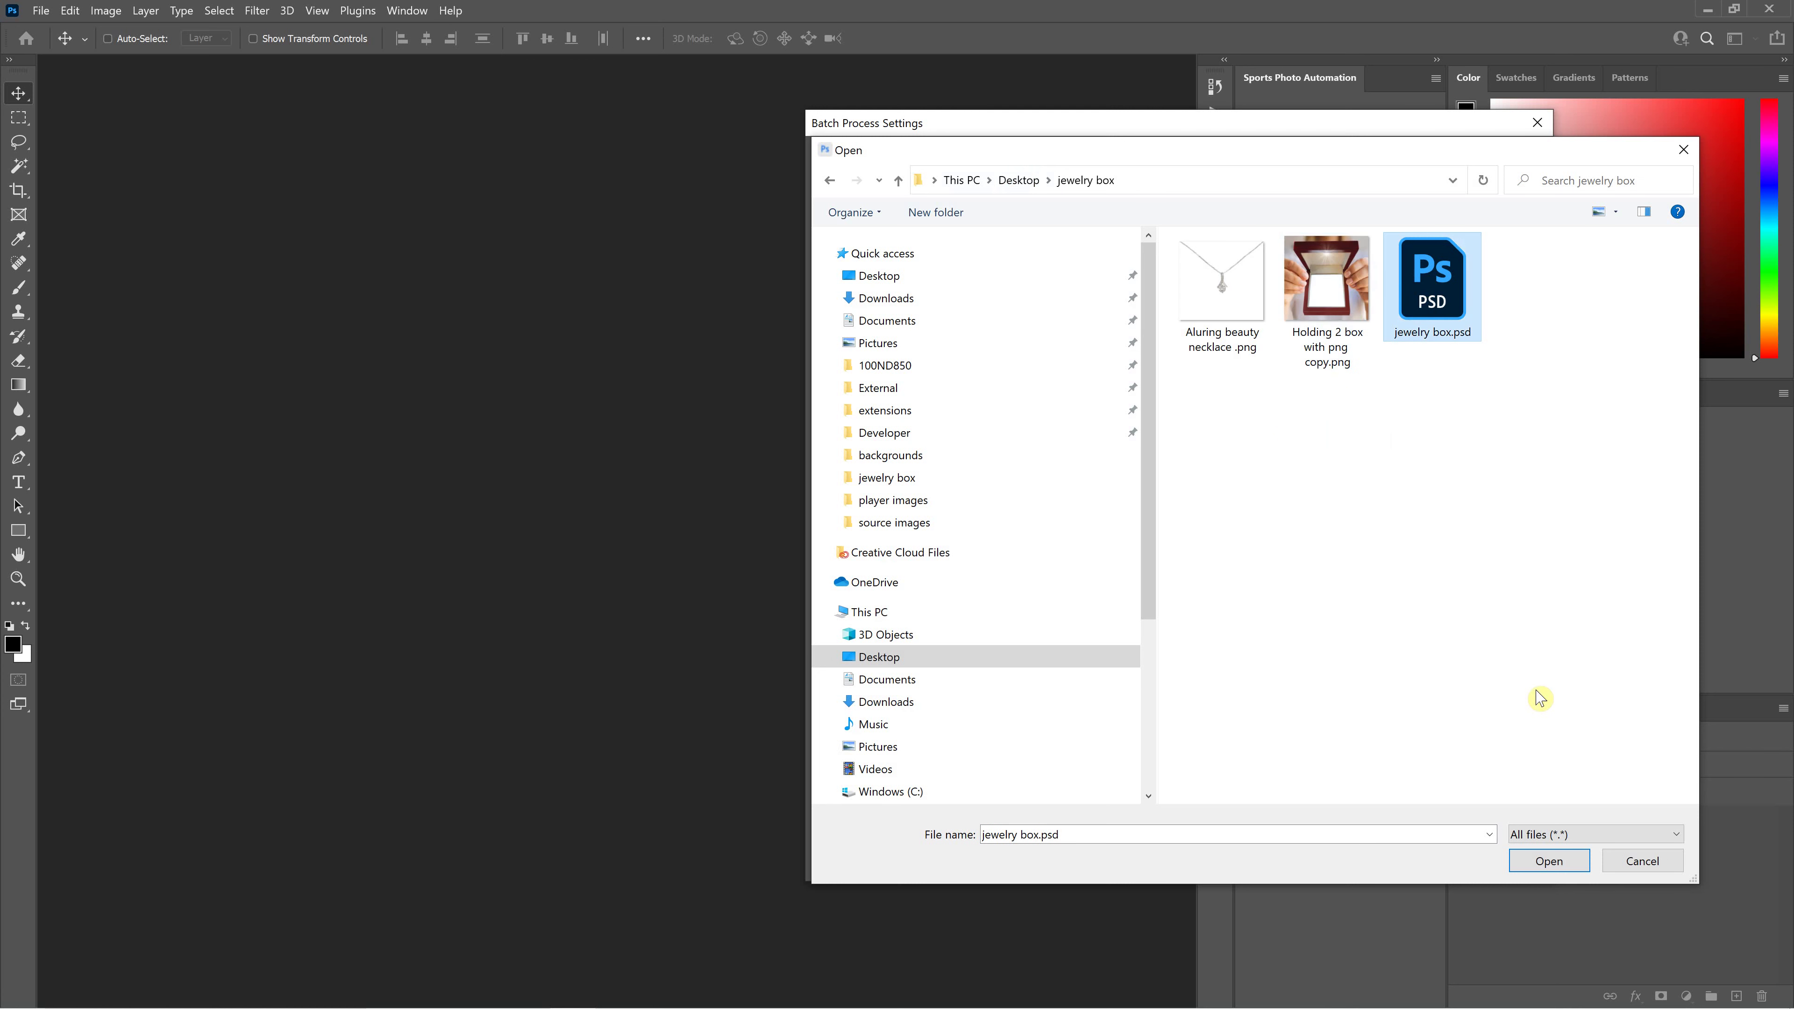
{"action": "left_click", "coordinate": [1546, 861]}
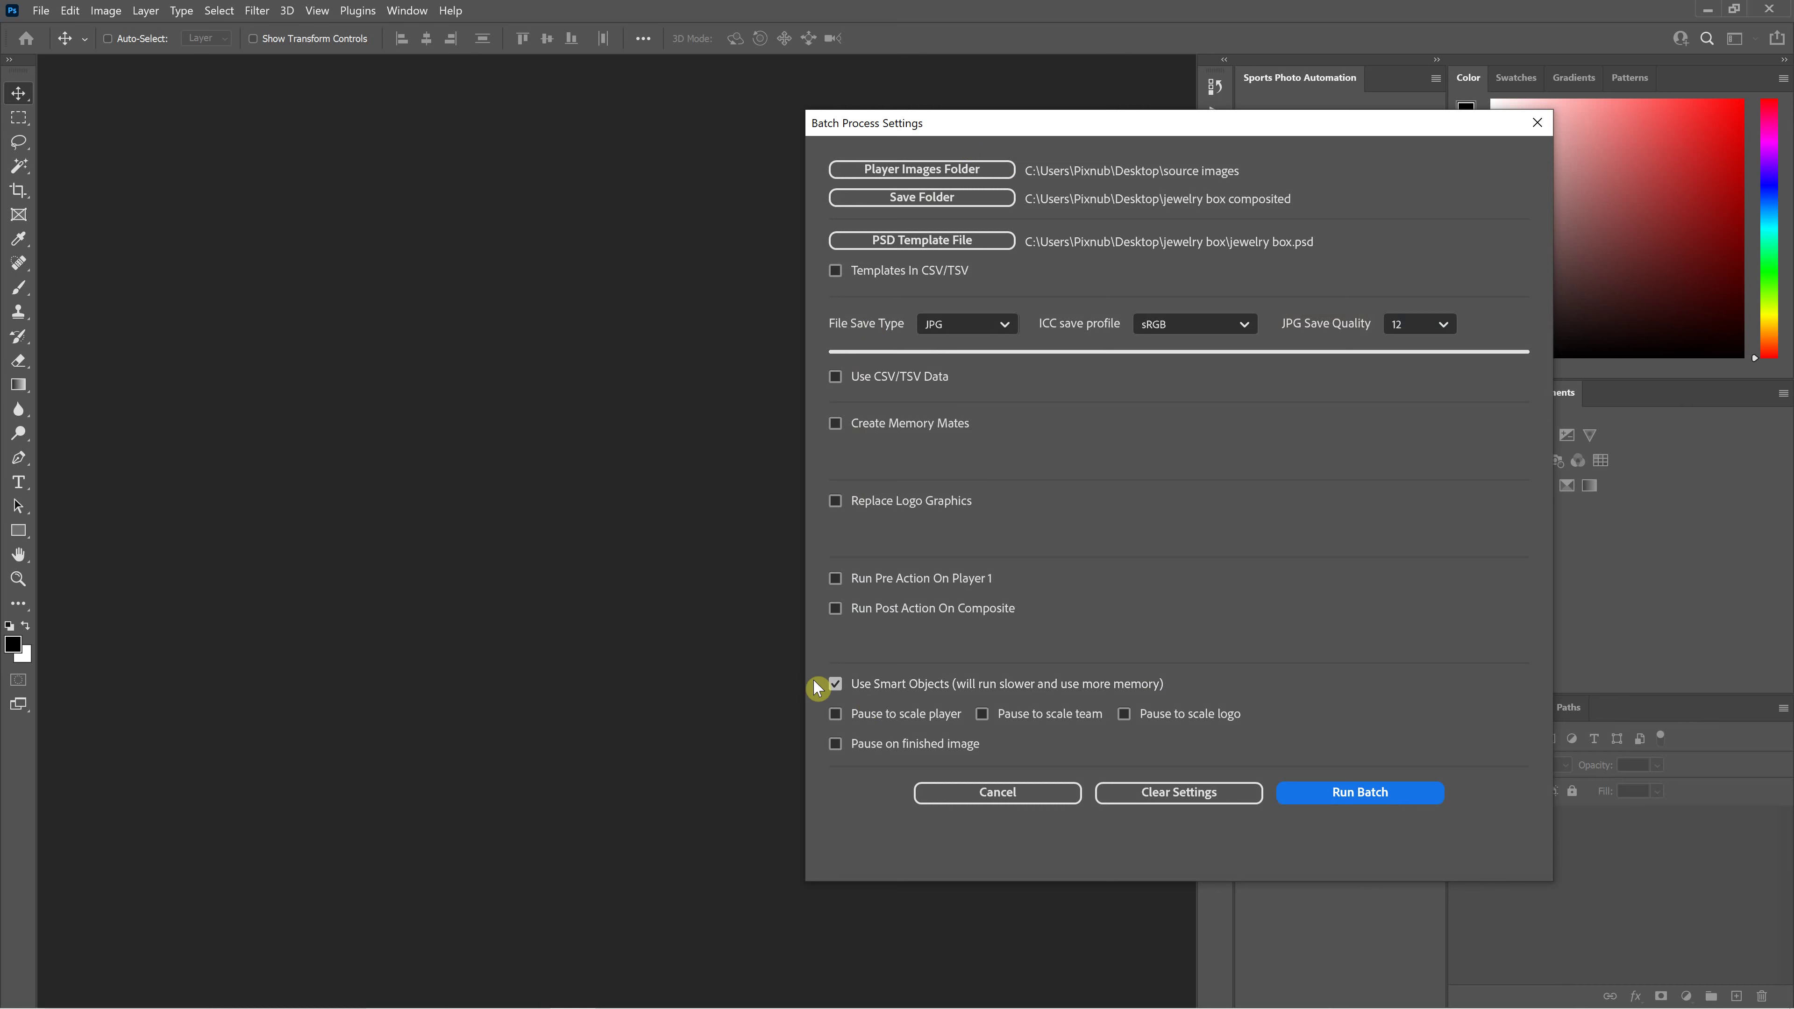
Run the batch to produce all 7 composites and acknowledge the SPA Batch Completed message.
{"action": "left_click", "coordinate": [1361, 793]}
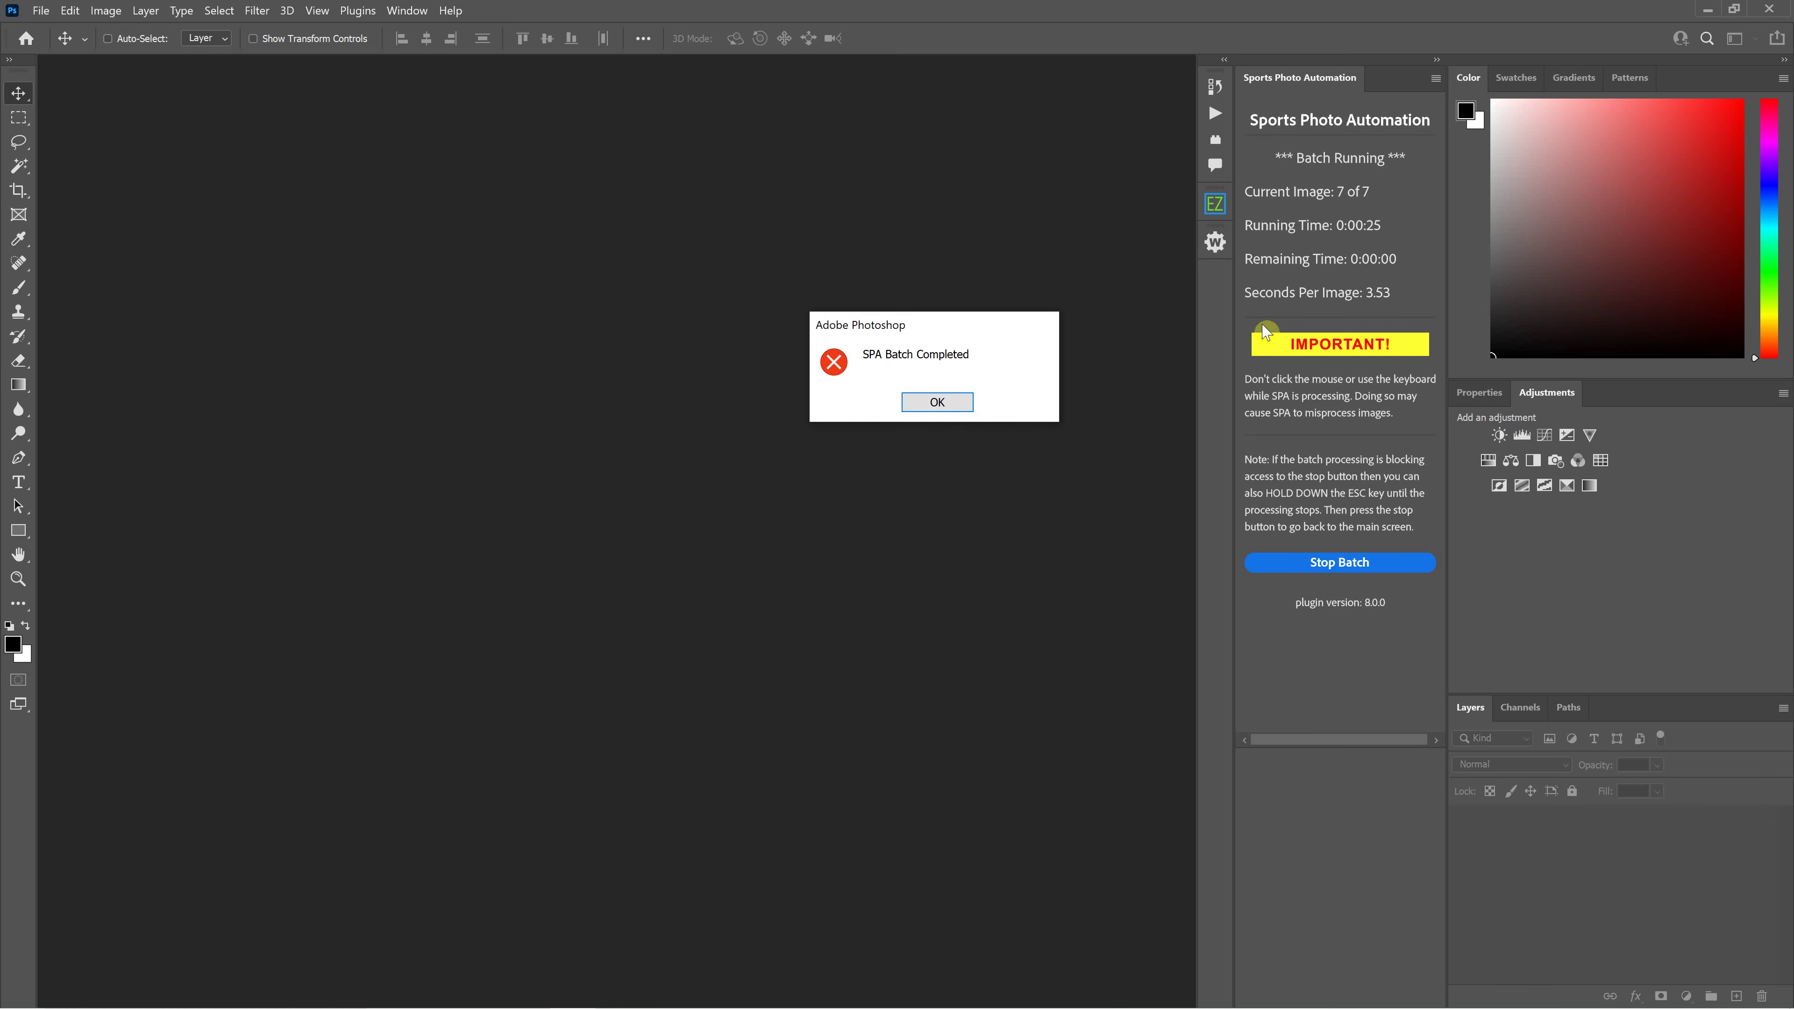
{"action": "left_click", "coordinate": [955, 404]}
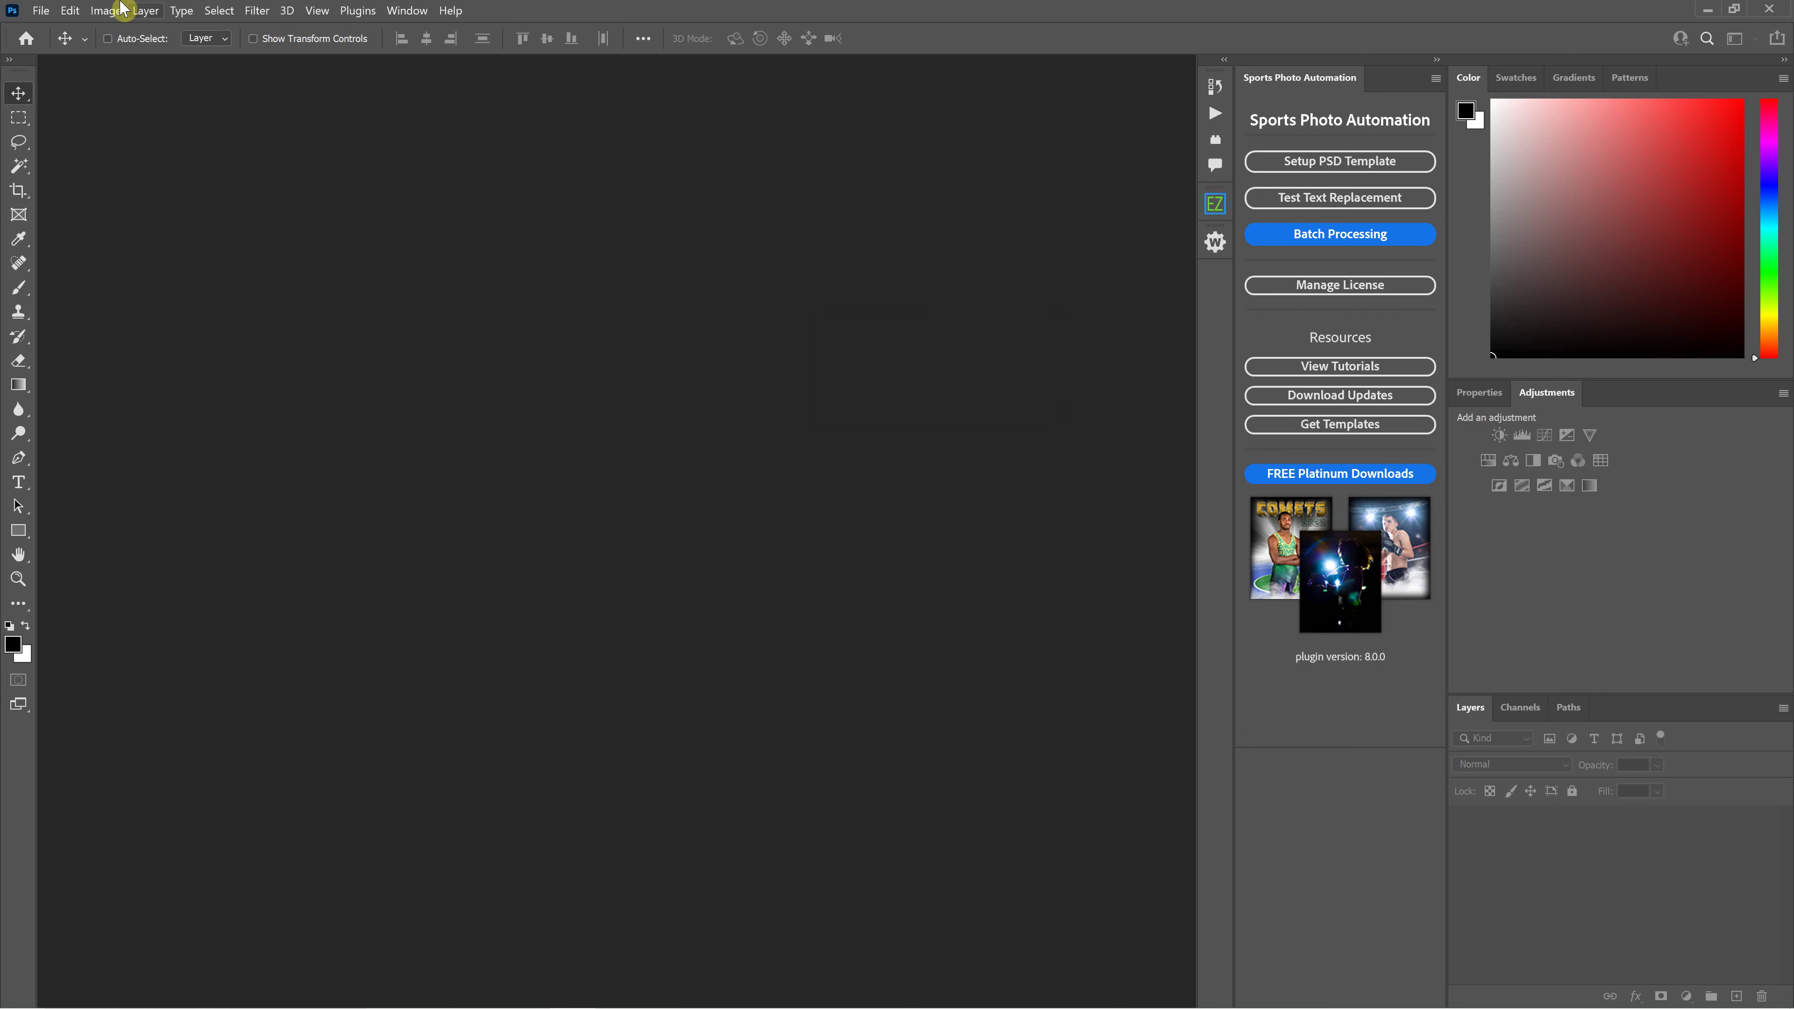
Open all seven images from the Desktop 'jewelry box composited' folder.
{"action": "left_click", "coordinate": [39, 22]}
{"action": "left_click", "coordinate": [64, 43]}
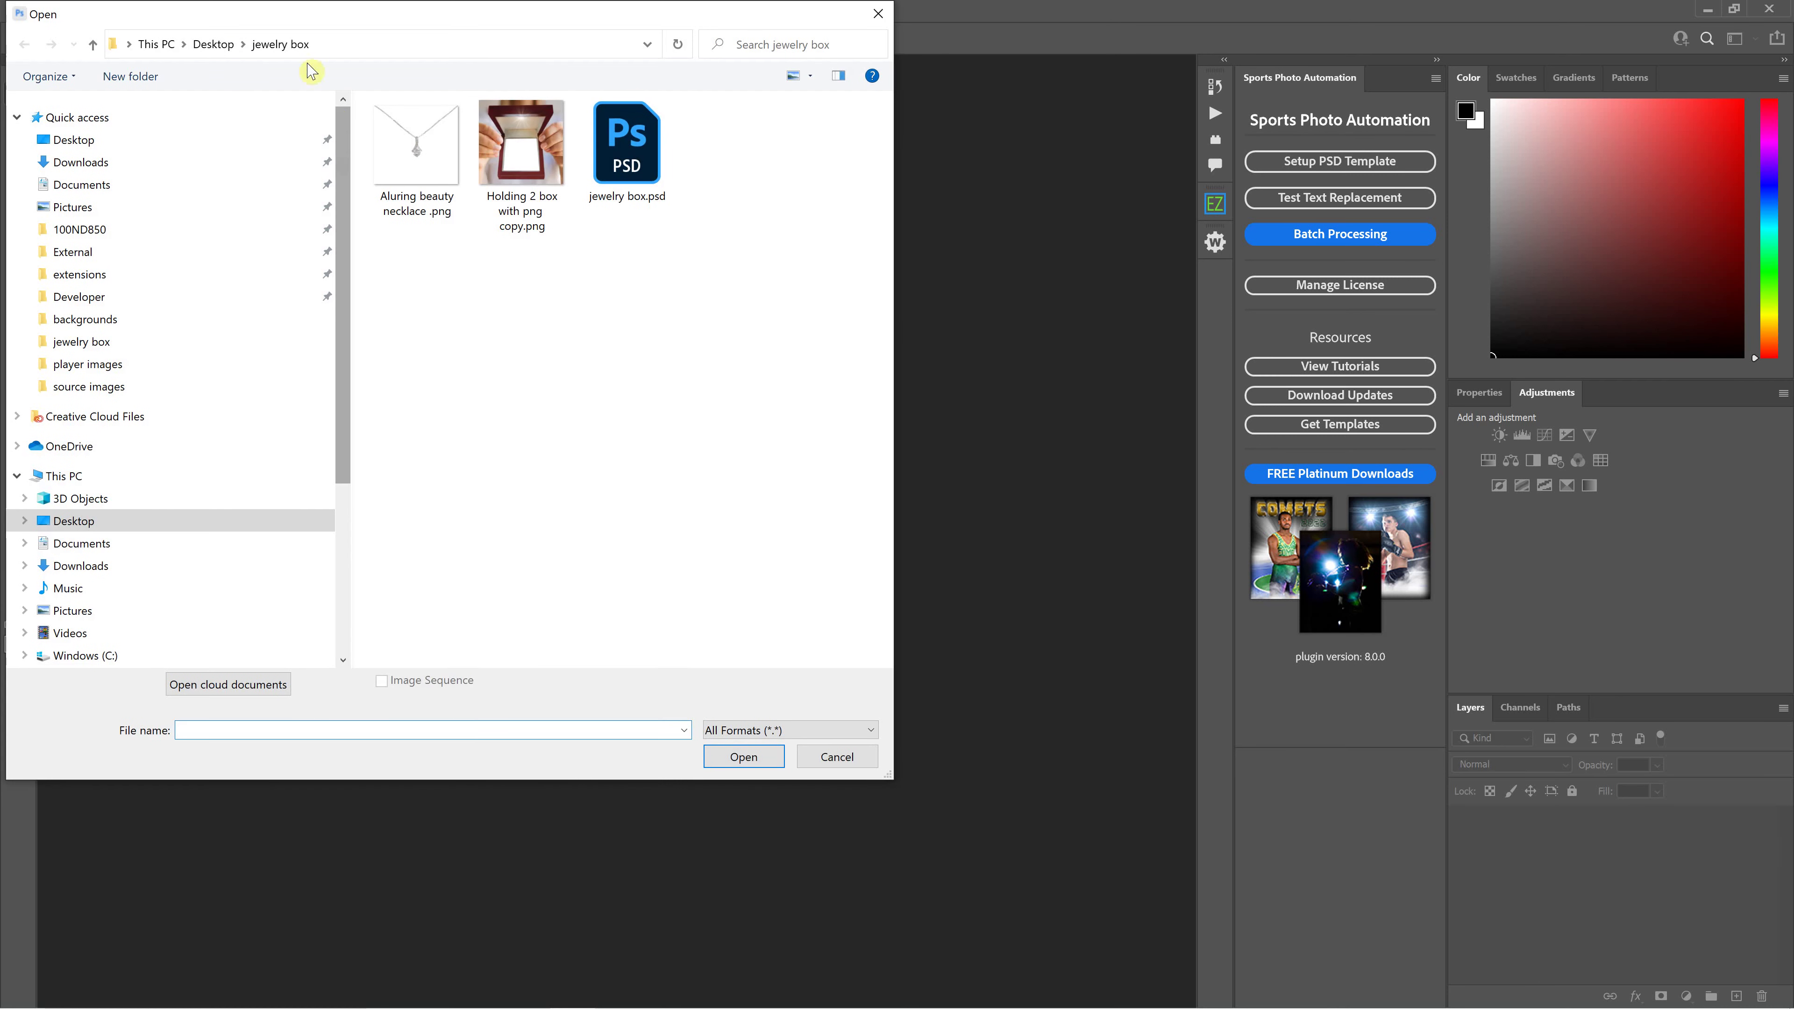
{"action": "left_click", "coordinate": [212, 43]}
{"action": "double_click", "coordinate": [695, 342]}
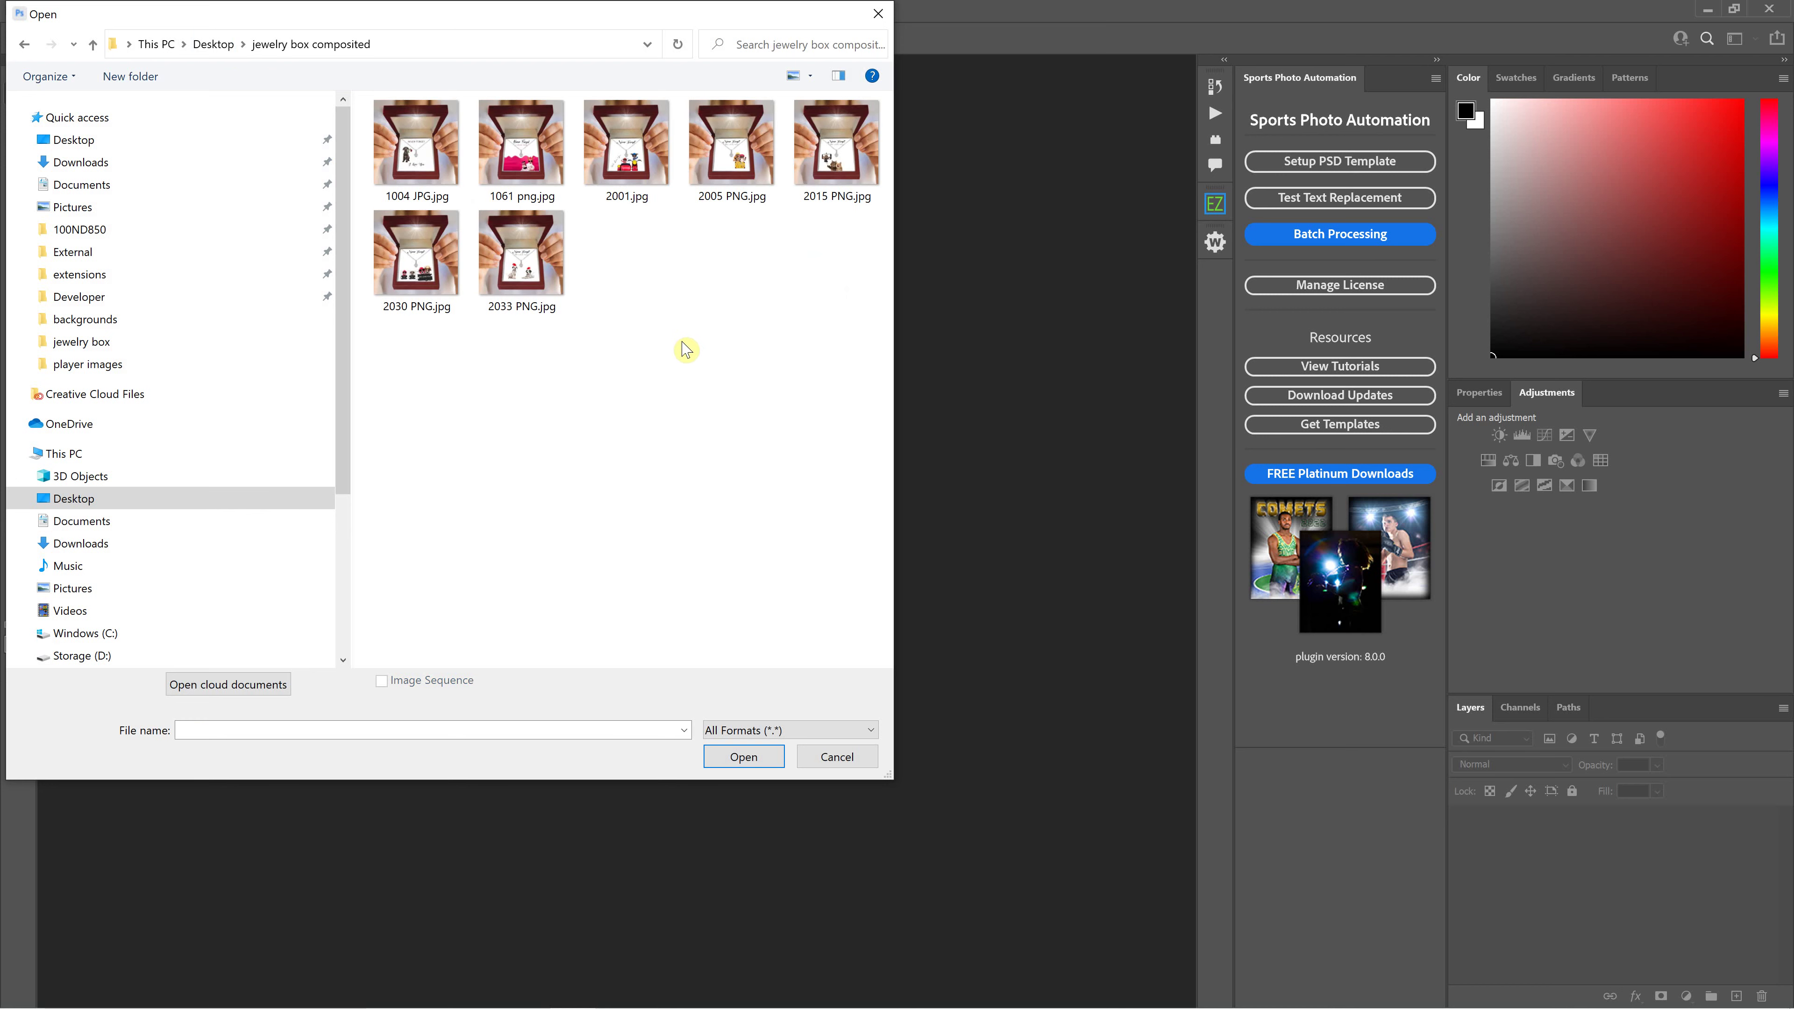
{"action": "key", "text": "ctrl+a"}
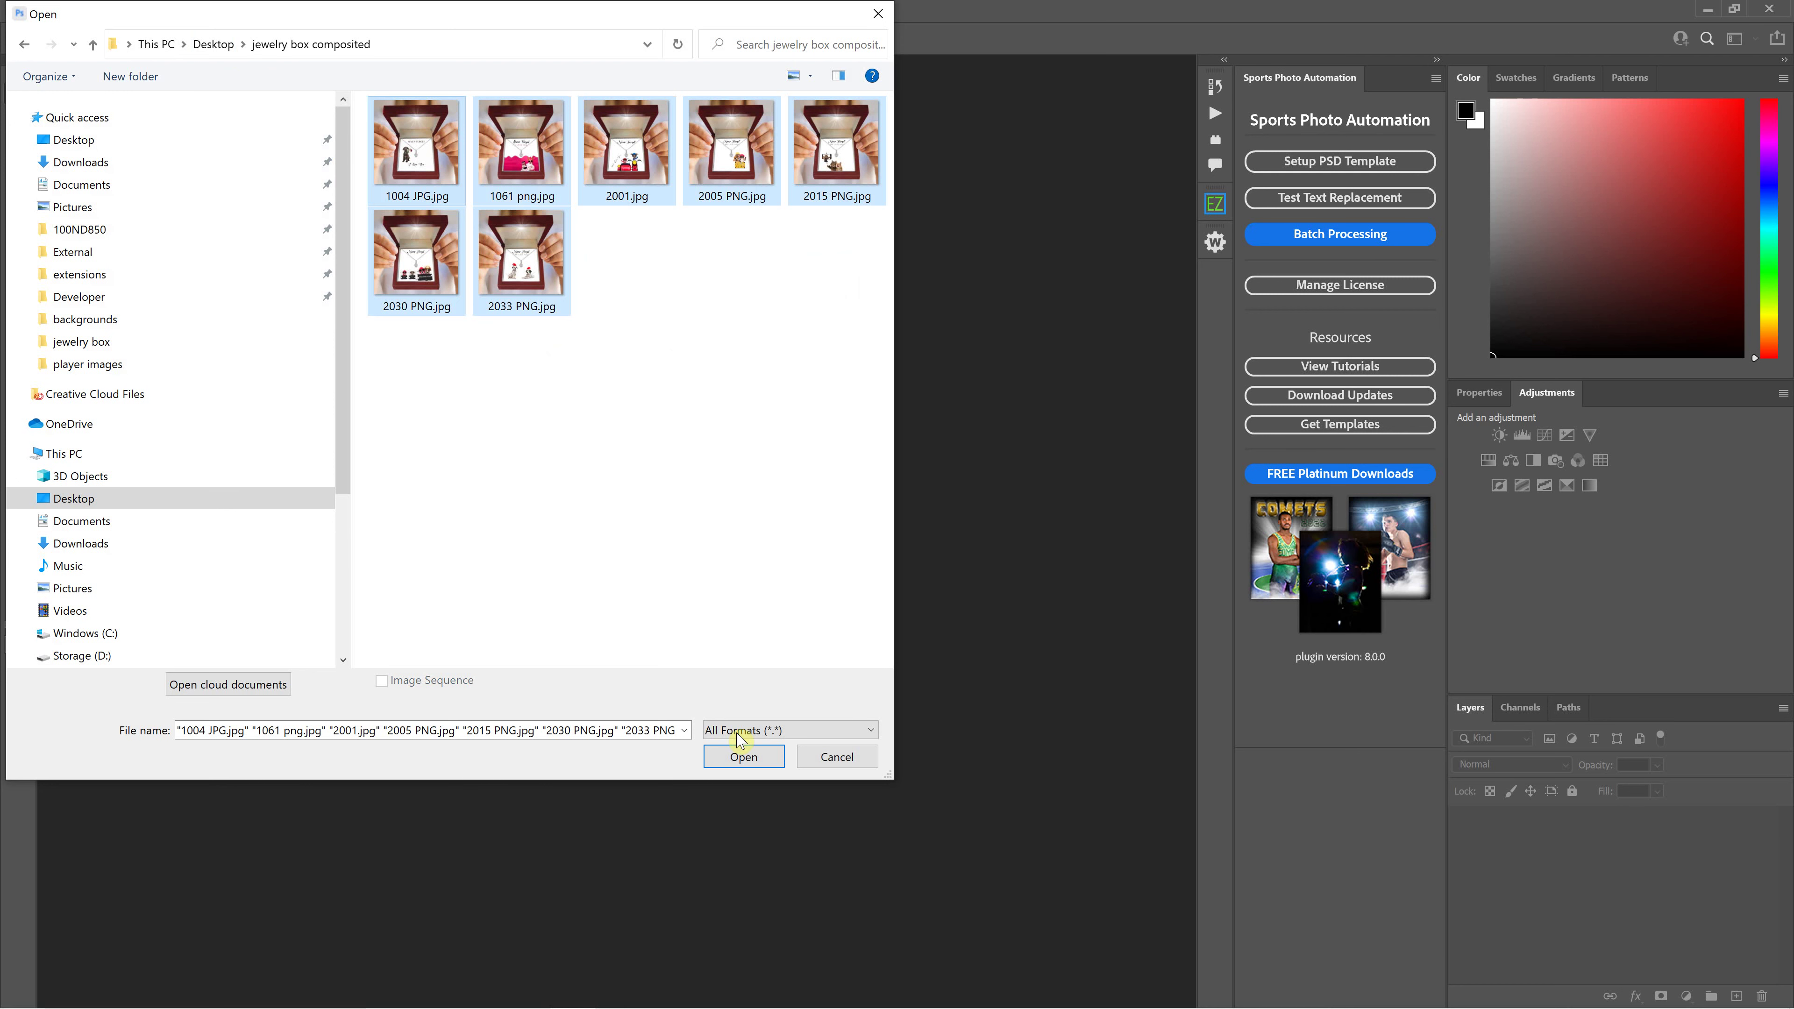
{"action": "left_click", "coordinate": [744, 756]}
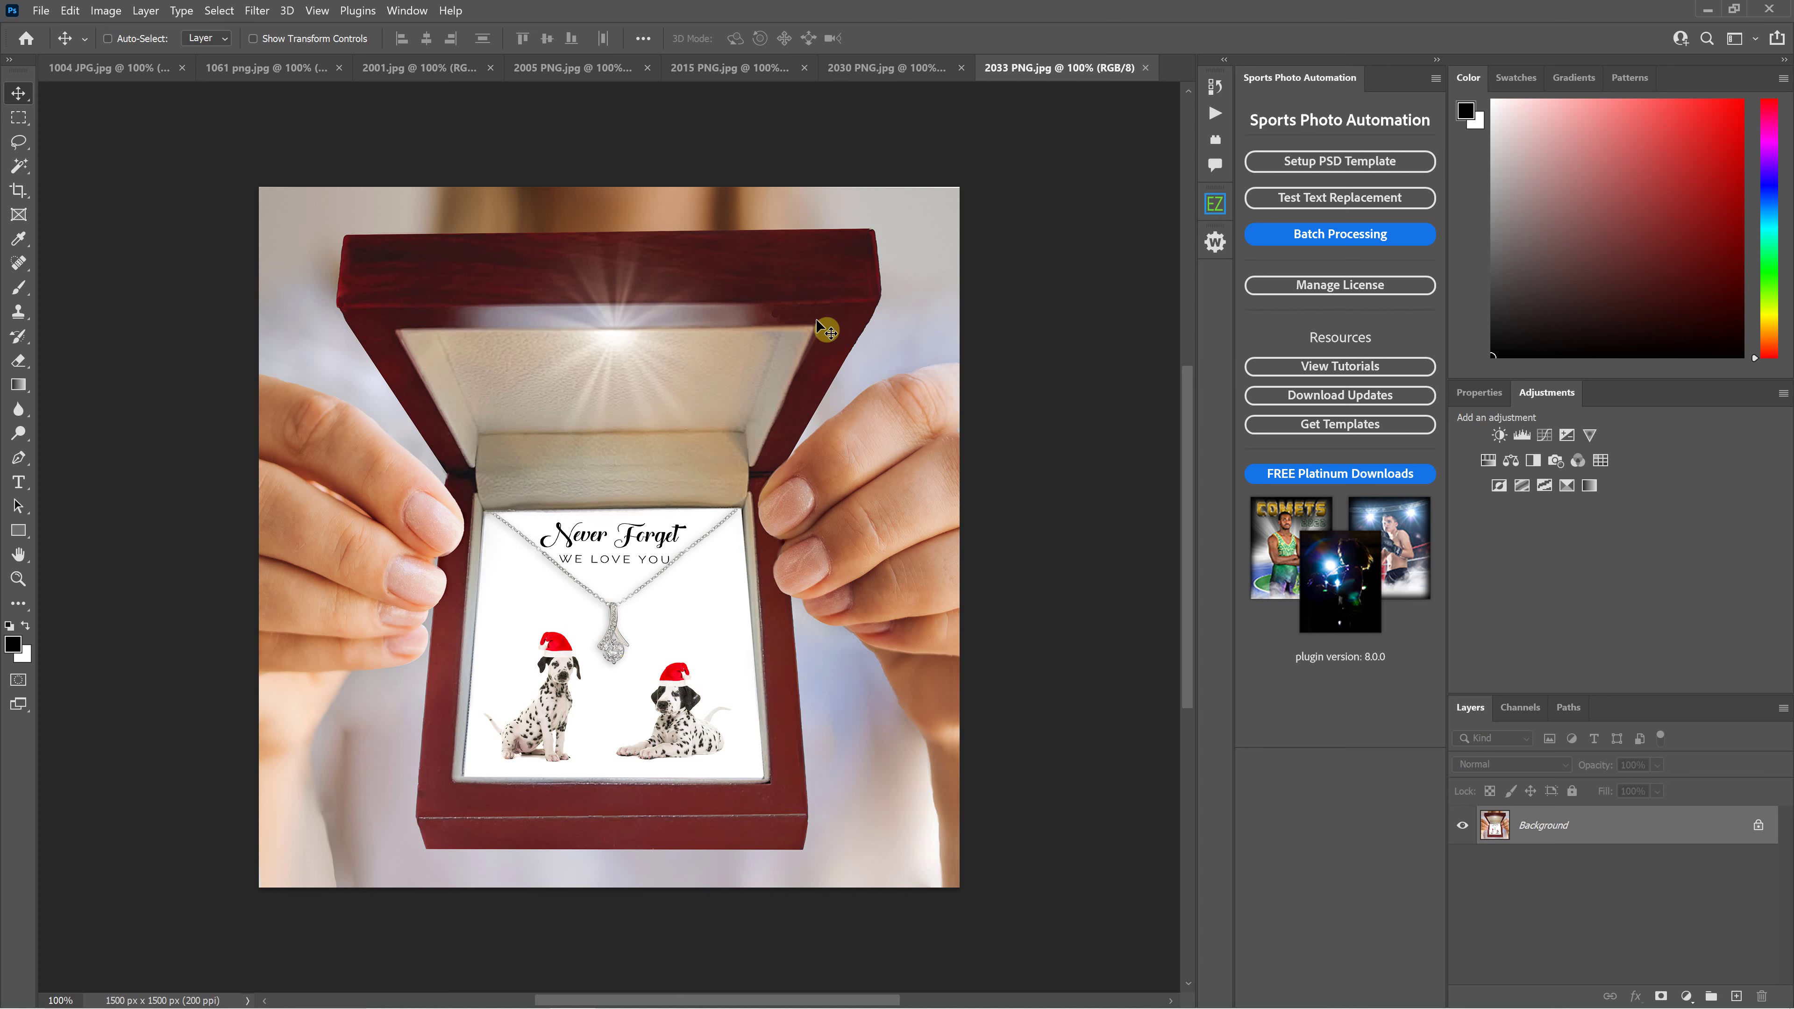
Review the 2030, 2015, 2005, 2001, 1061 and 1004 composites, ending on 1061 png.jpg.
{"action": "left_click", "coordinate": [903, 73]}
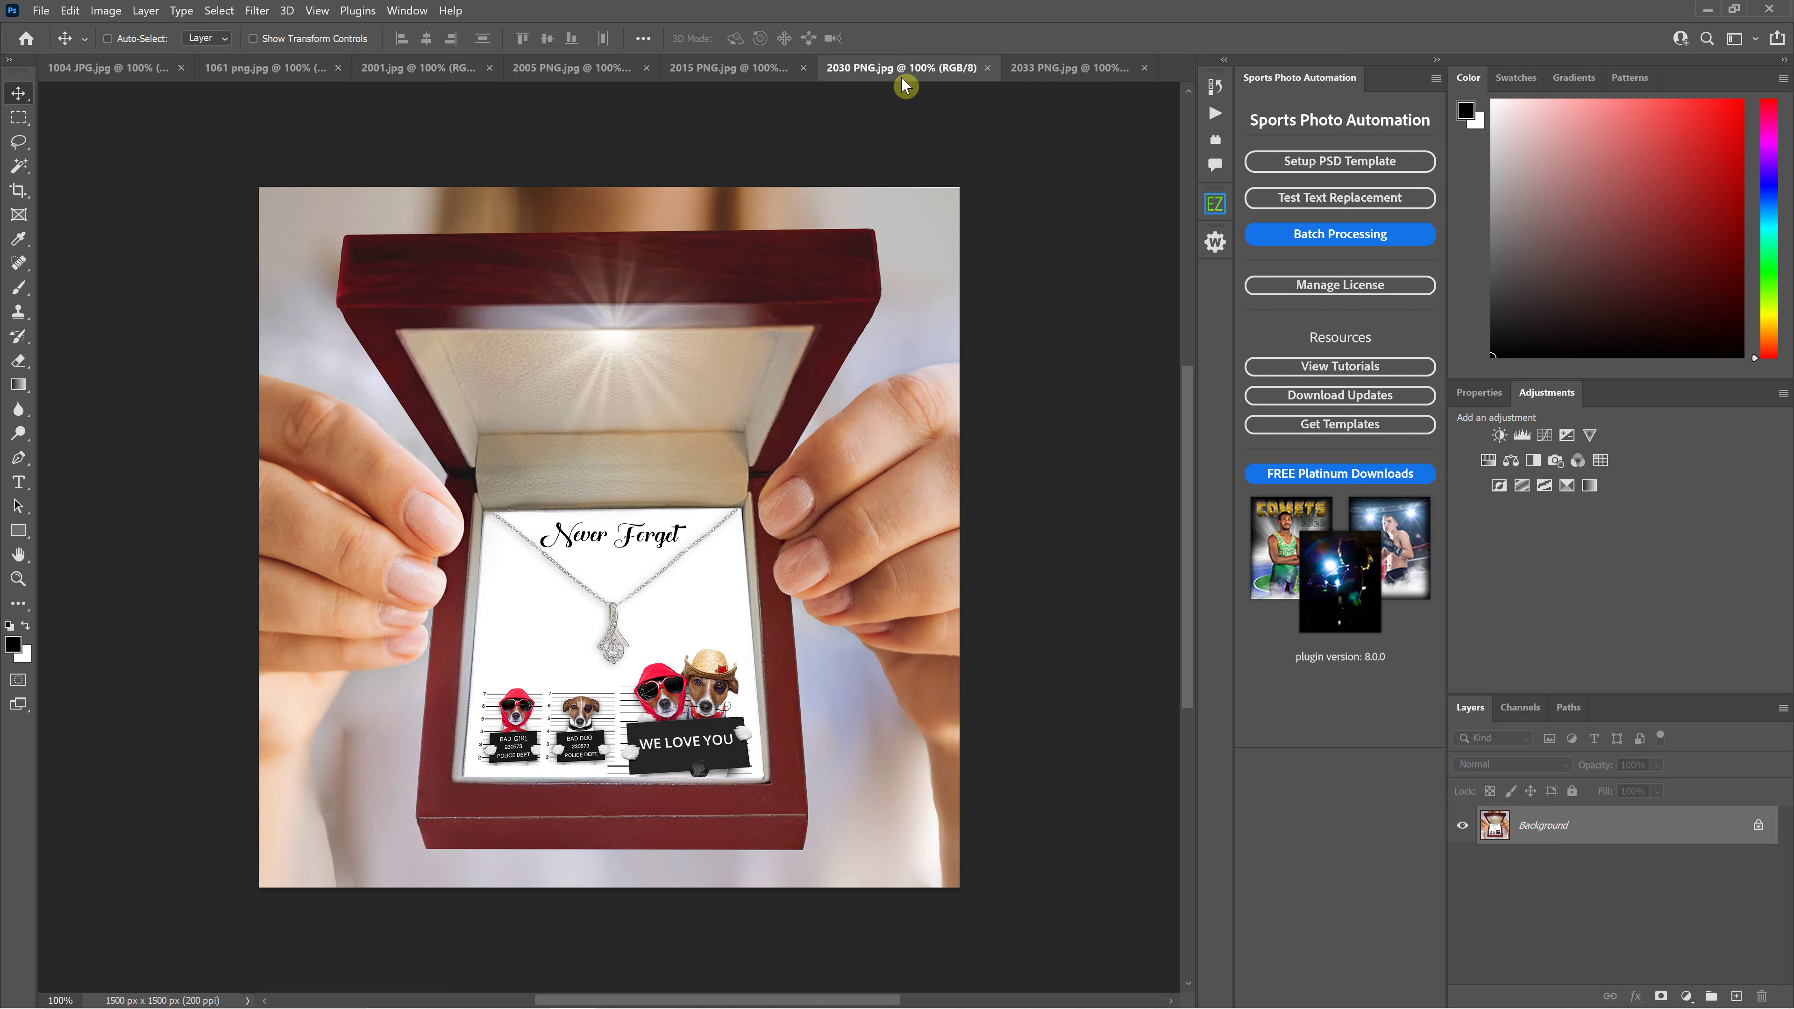
{"action": "left_click", "coordinate": [721, 71]}
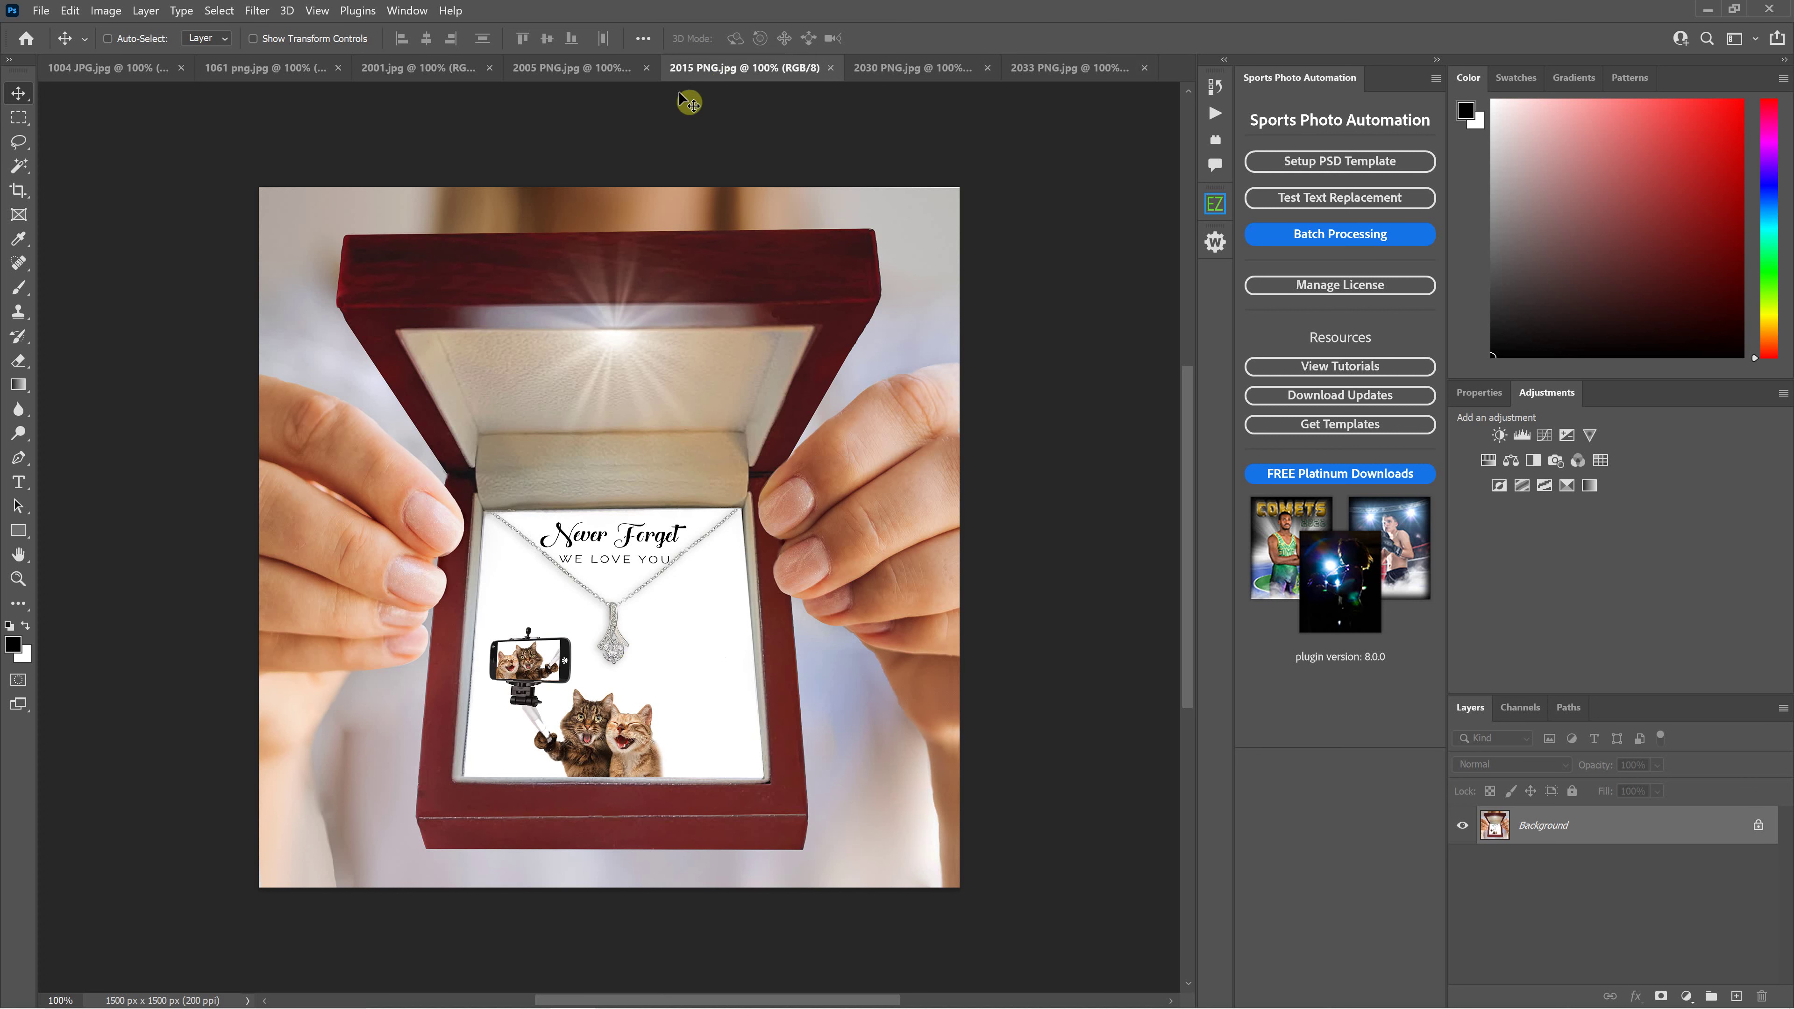
{"action": "left_click", "coordinate": [592, 68]}
{"action": "left_click", "coordinate": [421, 67]}
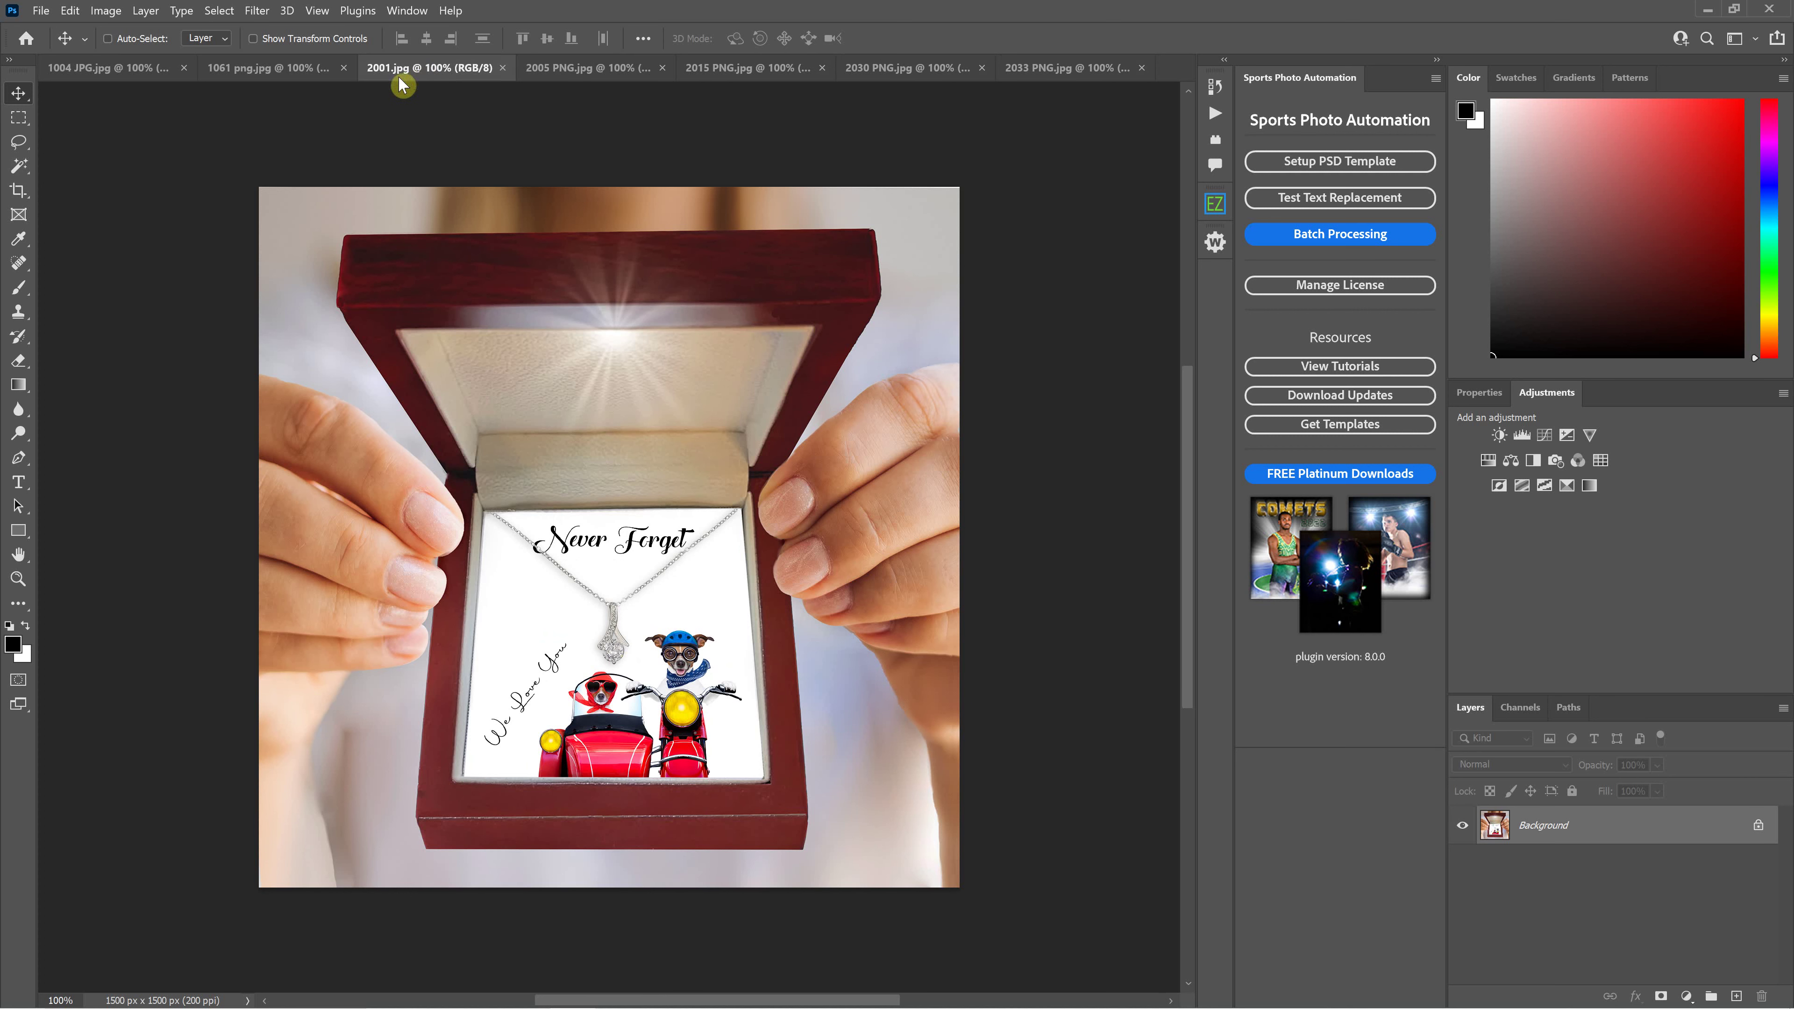
{"action": "left_click", "coordinate": [288, 68]}
{"action": "left_click", "coordinate": [144, 73]}
{"action": "left_click", "coordinate": [329, 88]}
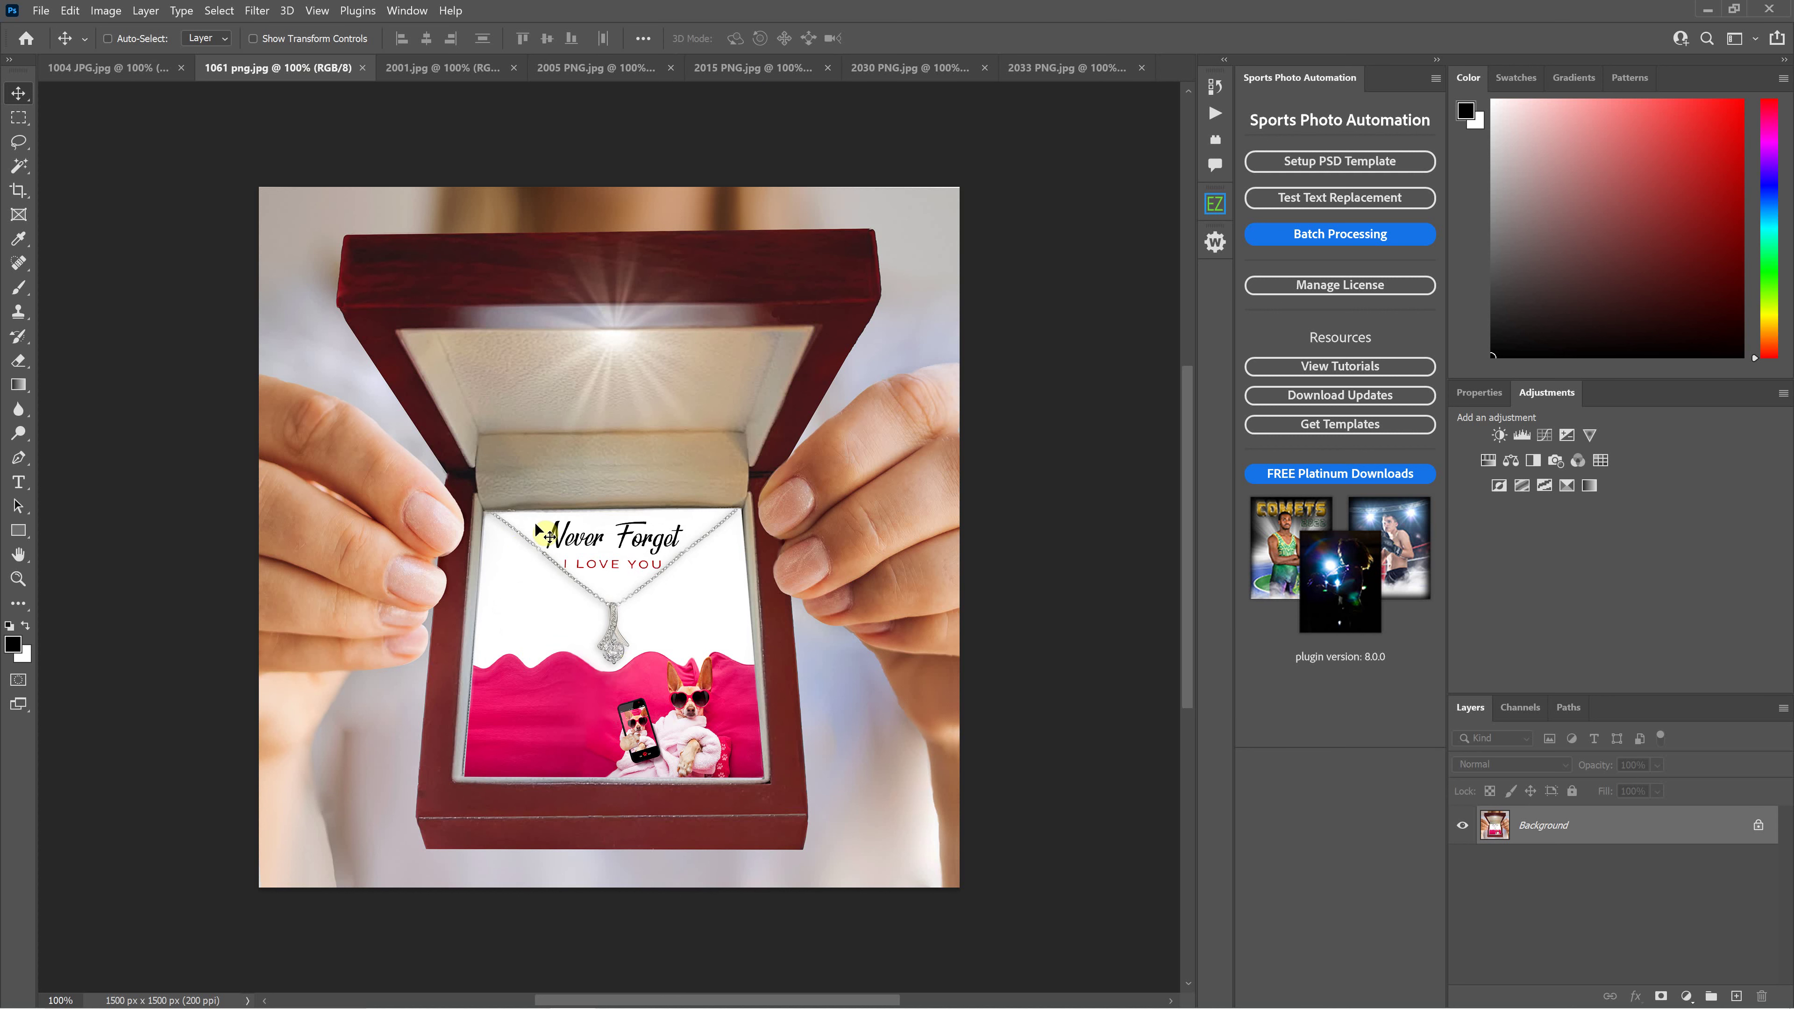